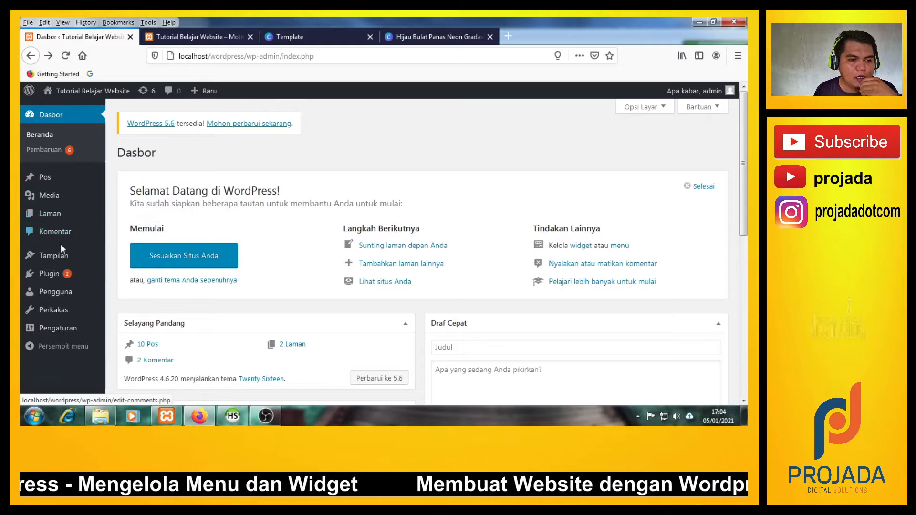
Step: Open the site's navigation menu editor from the dashboard
mouse_move(62, 256)
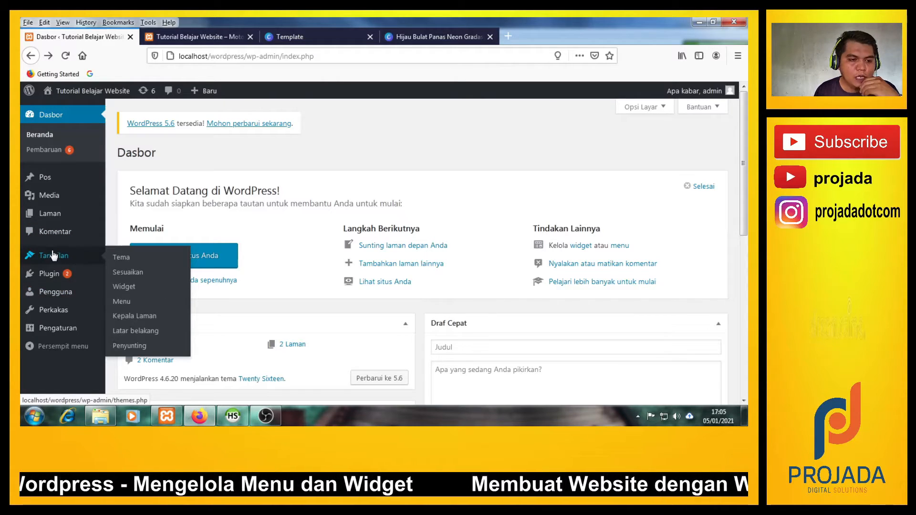
left_click(132, 305)
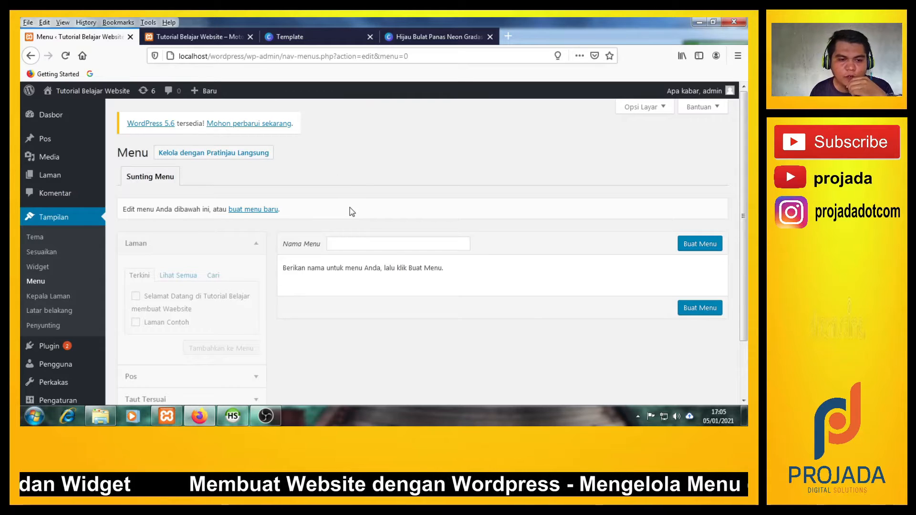
scroll(348, 224, "down", 2)
scroll(344, 238, "up", 2)
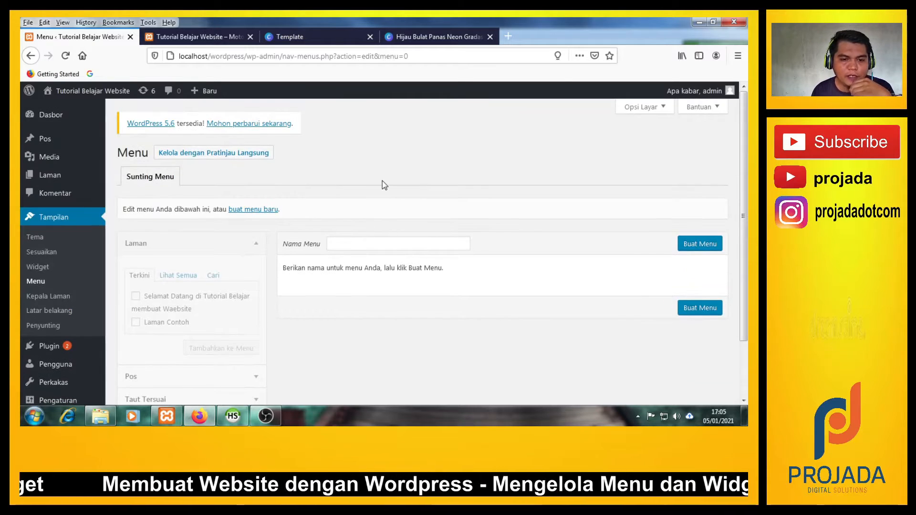
scroll(245, 302, "down", 1)
scroll(247, 284, "up", 1)
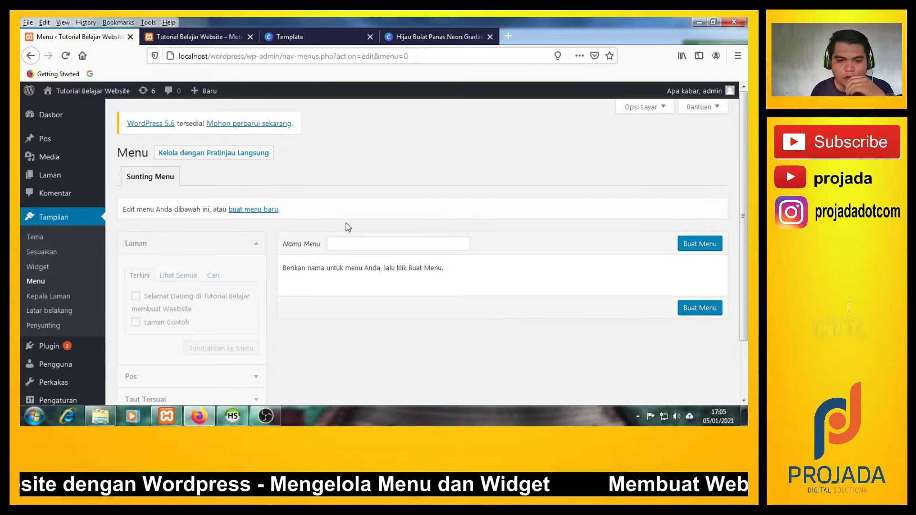
Step: Create a new navigation menu named "Menu Utama"
left_click(347, 244)
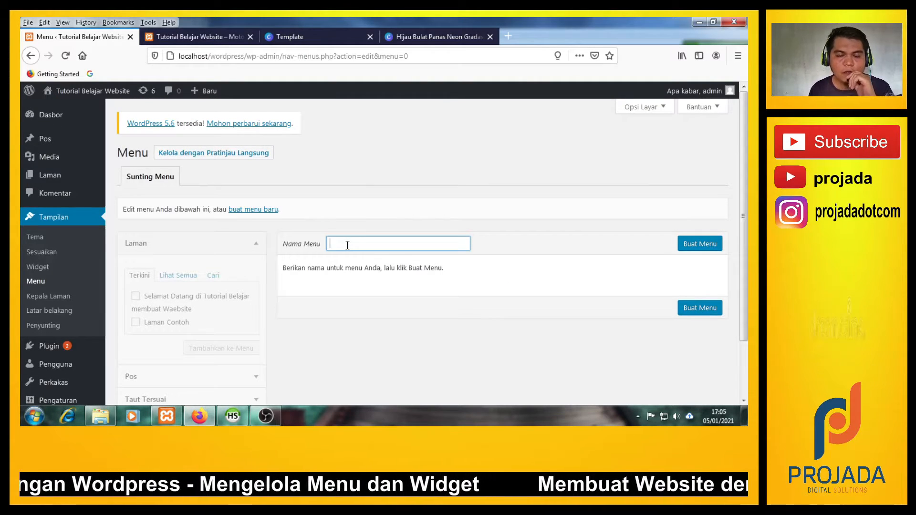
left_click(350, 231)
left_click(349, 241)
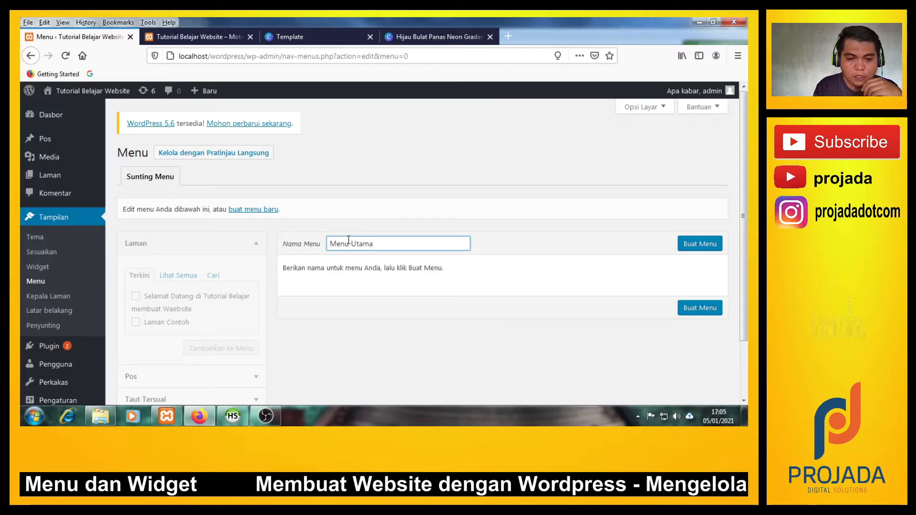
left_click(422, 229)
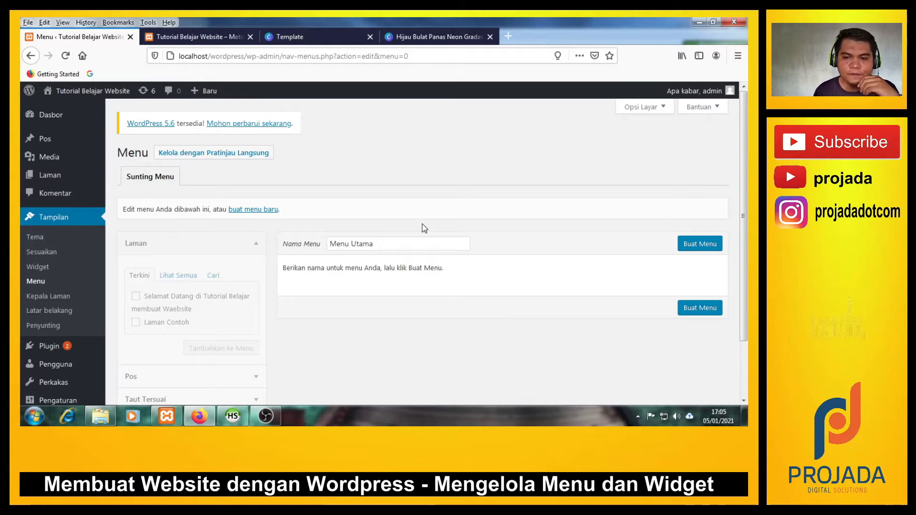
left_click(700, 245)
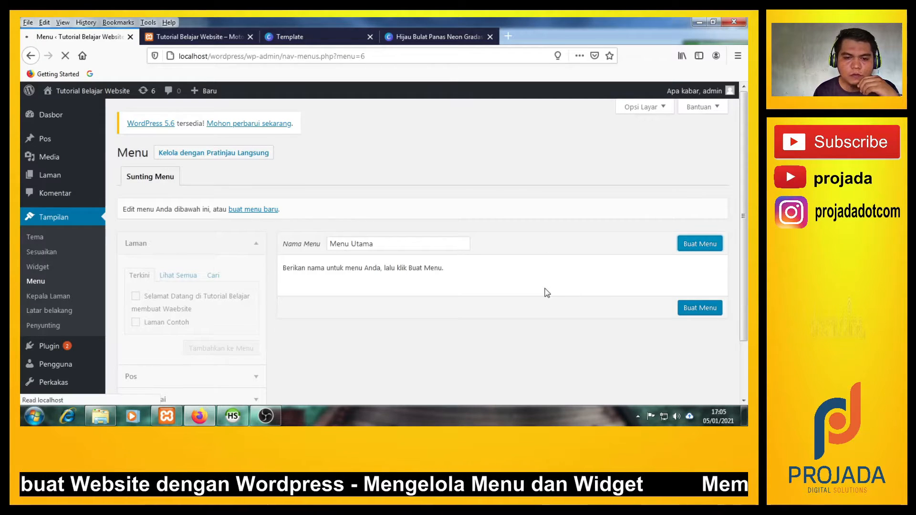
Step: Collapse the Laman item source and expand the Taut Tersuai form, placing the cursor in its URL field
scroll(546, 293, "down", 3)
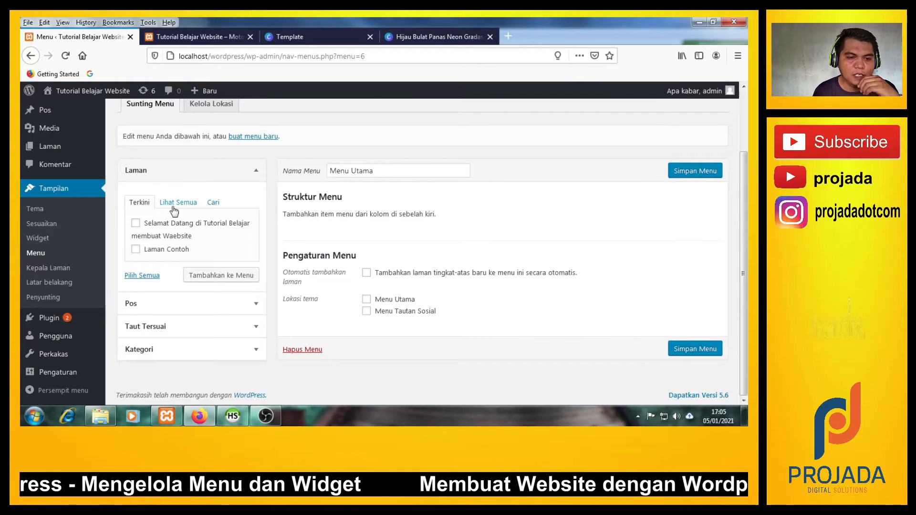
left_click(256, 173)
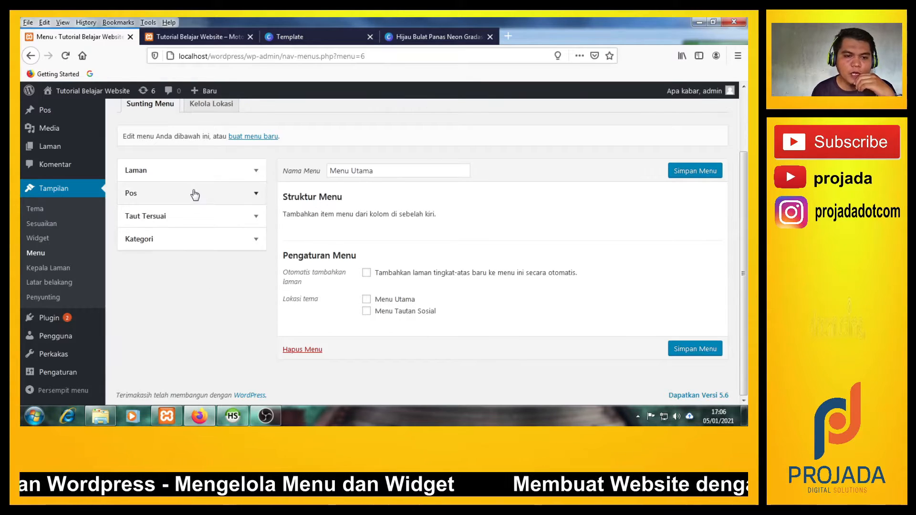
left_click(249, 171)
left_click(255, 171)
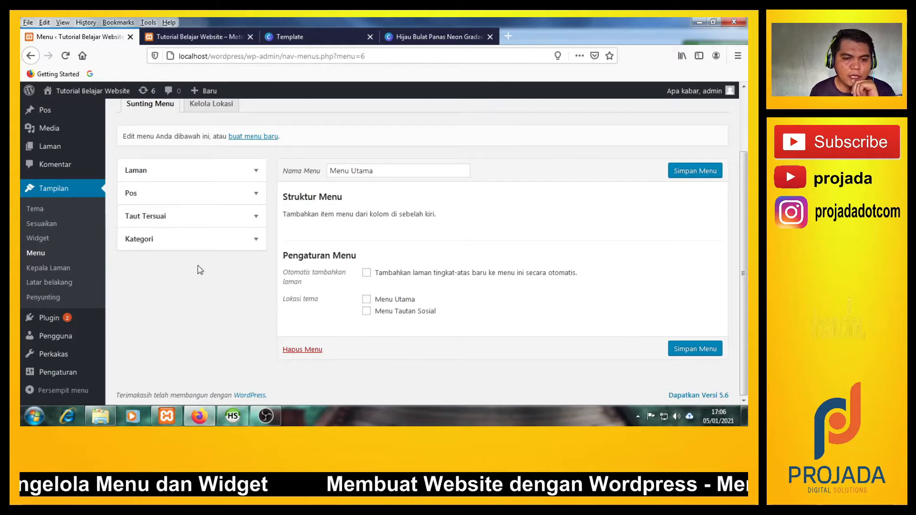
left_click(256, 218)
left_click(256, 218)
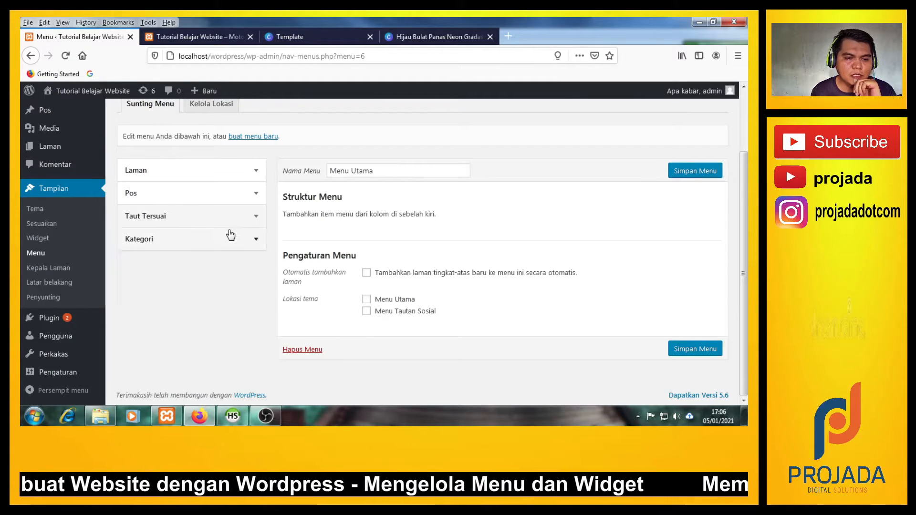
left_click(254, 219)
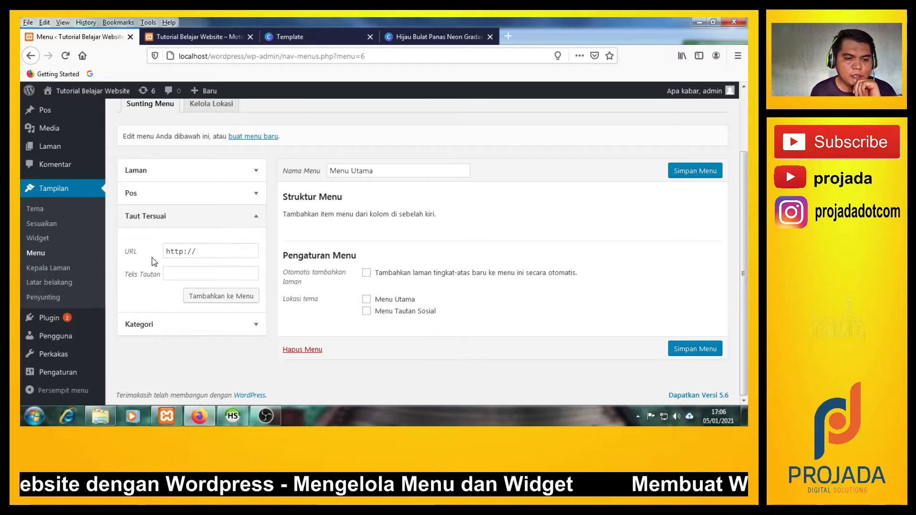
left_click(196, 252)
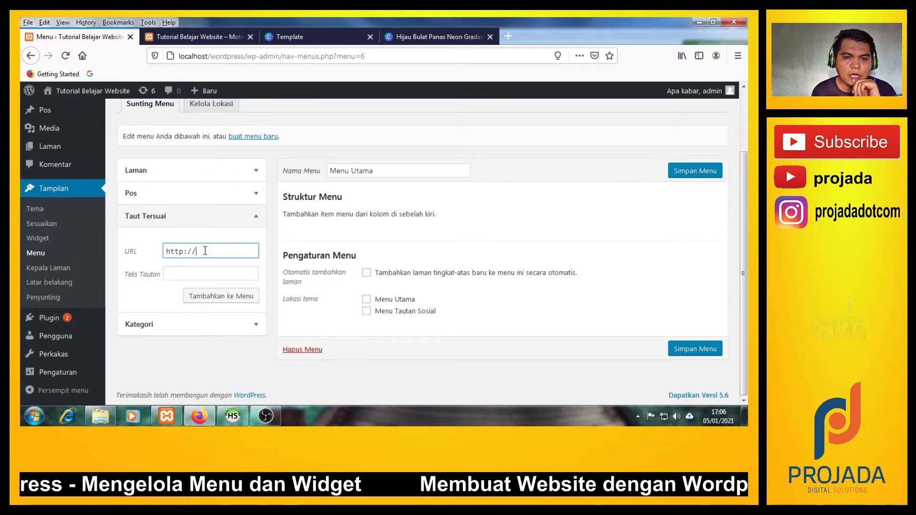
Step: Examine the permalink of the "Selamat Datang di Tutorial Belajar membuat Waebsite" page in a separate browser tab, and return to the menu editor
right_click(49, 151)
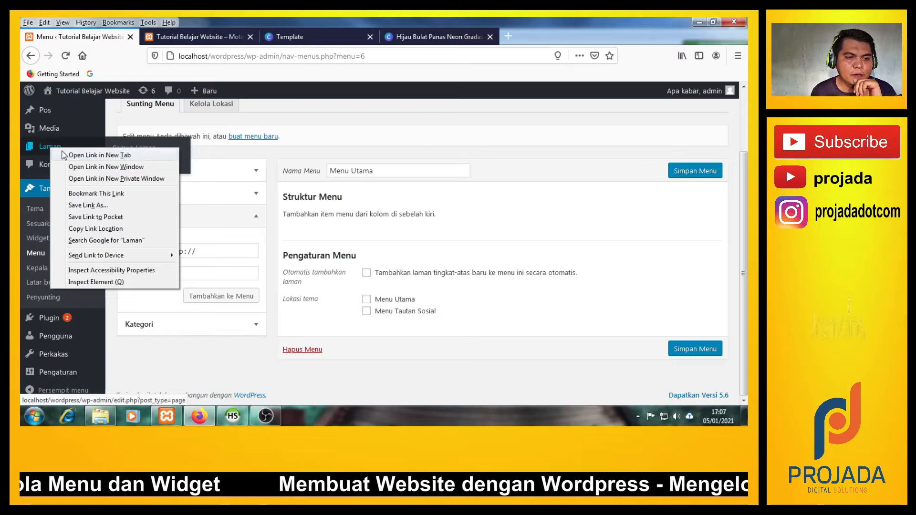
left_click(67, 153)
left_click(198, 37)
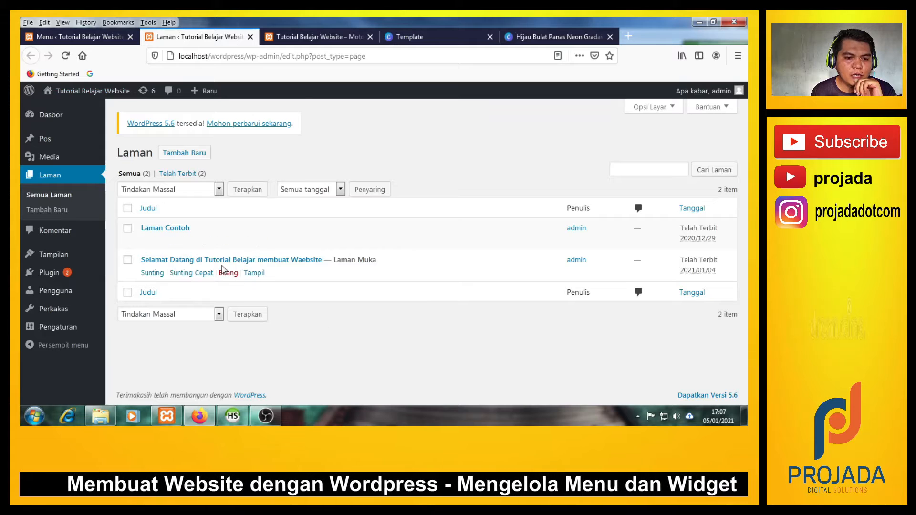
left_click(221, 262)
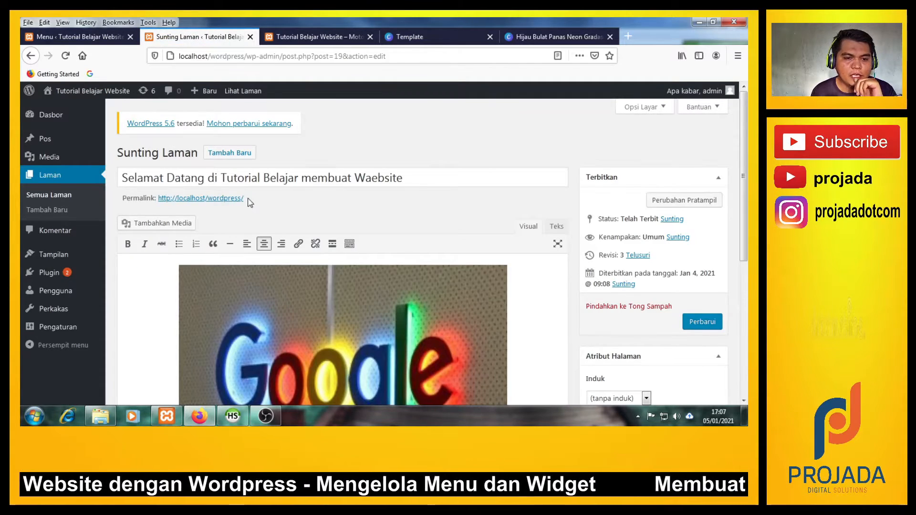
left_click_drag(244, 198, 159, 202)
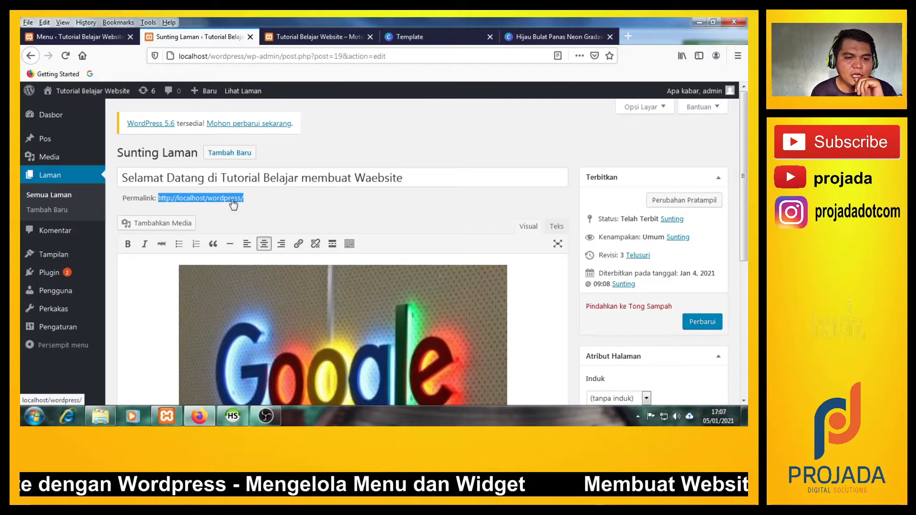
left_click(260, 202)
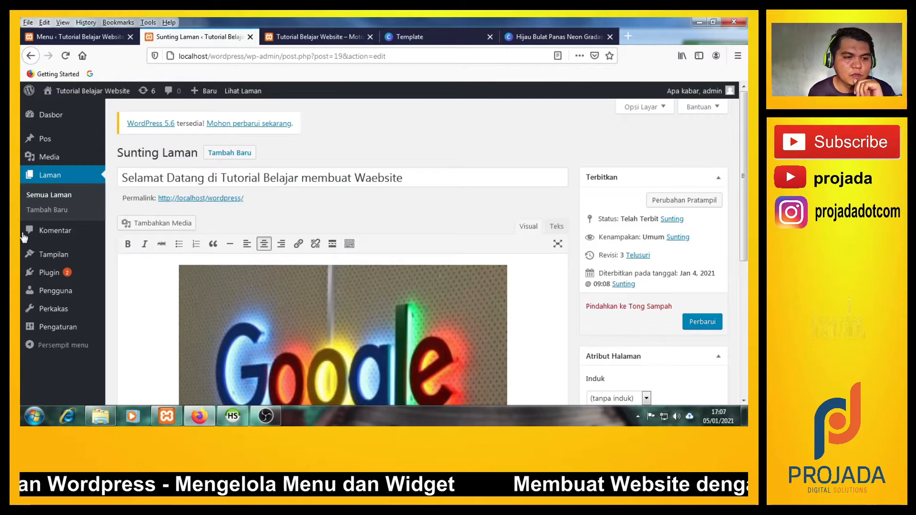
left_click(104, 43)
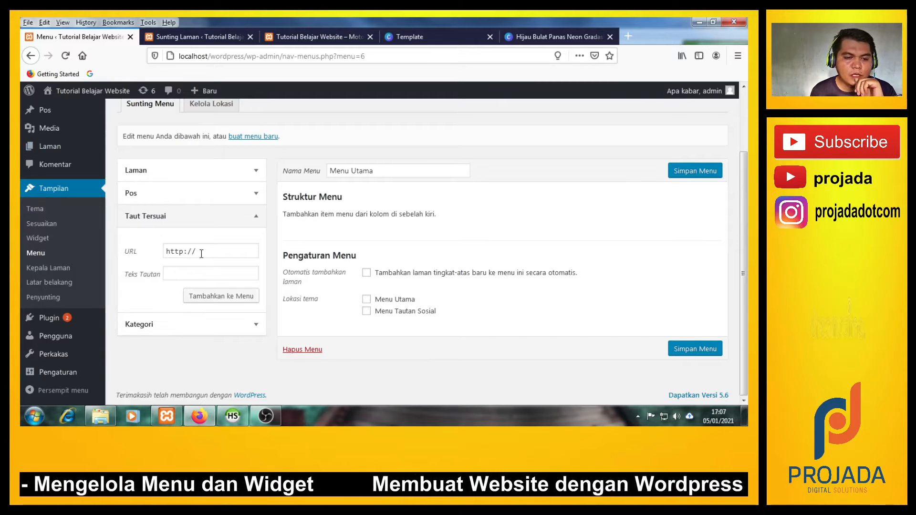
Step: Try to add a custom link with URL "#" and link text "Home" to the menu
left_click_drag(255, 253, 173, 258)
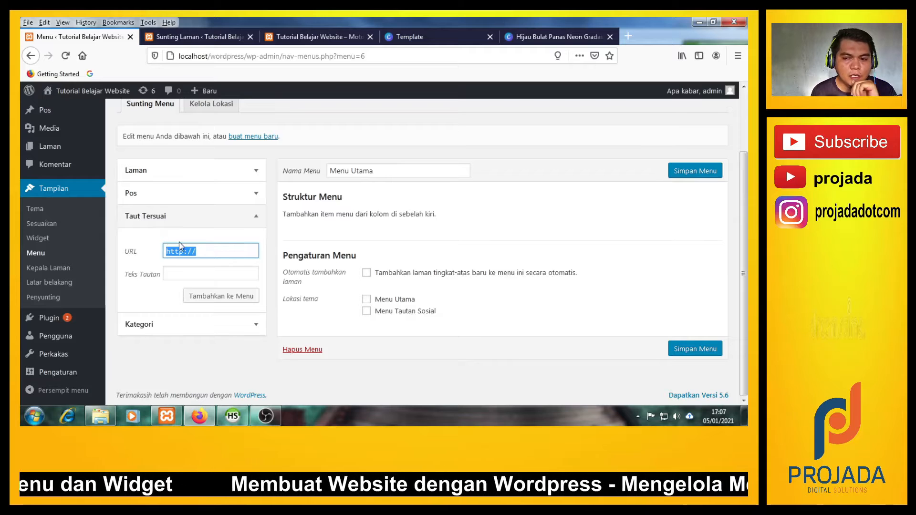
left_click(219, 240)
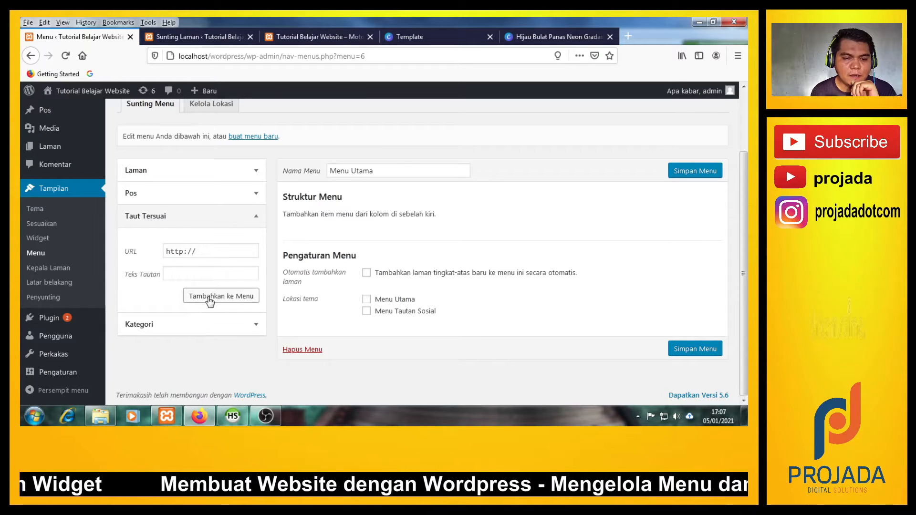
left_click_drag(202, 254, 162, 252)
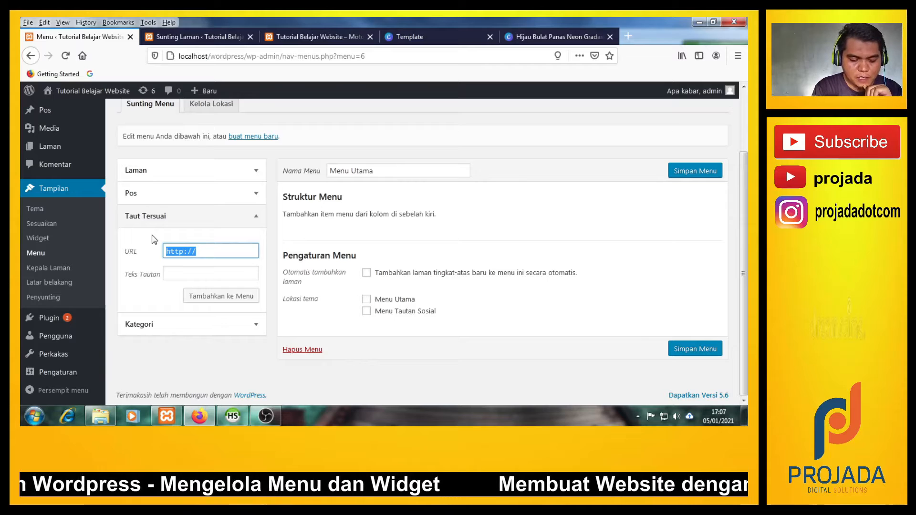
type("#")
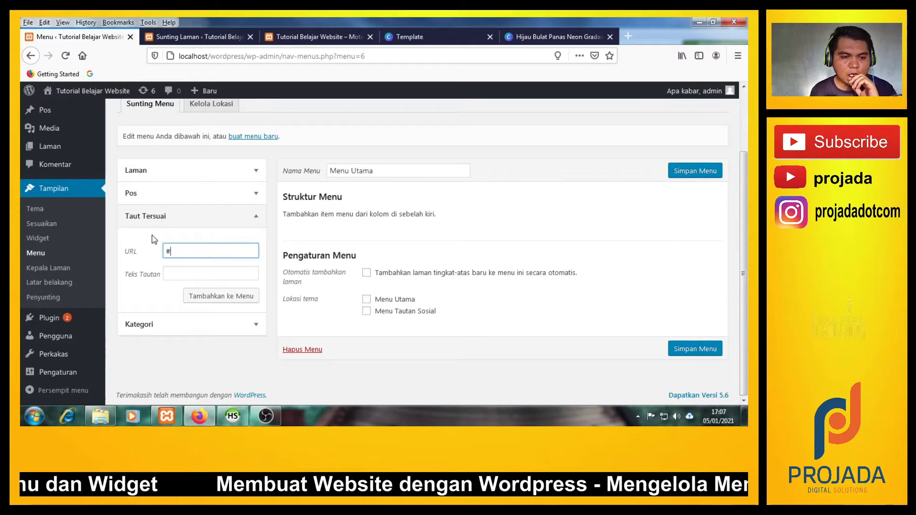
left_click(173, 275)
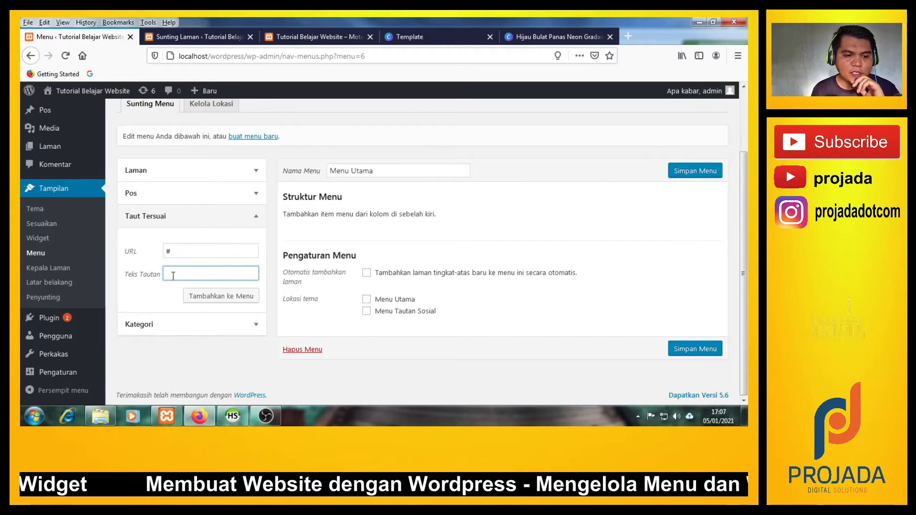
key("Return")
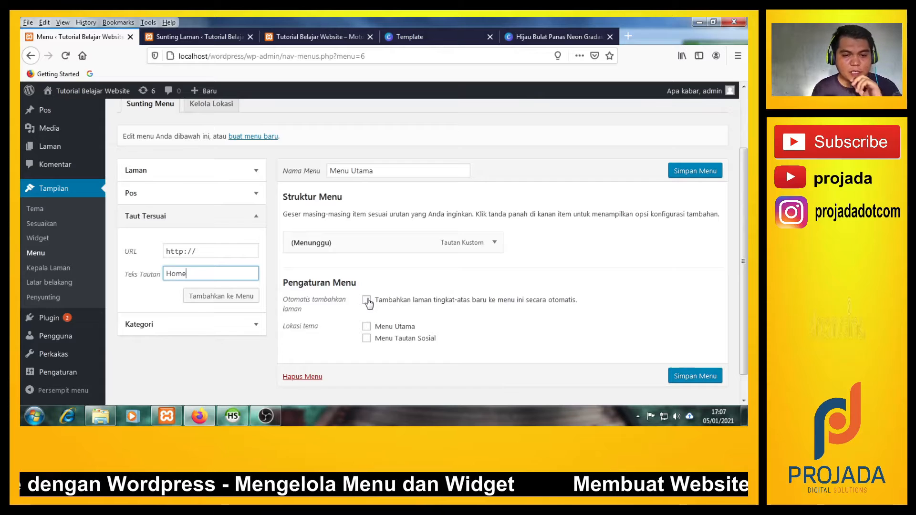
Step: Remove the unnamed custom link from the Menu Utama structure
left_click(150, 364)
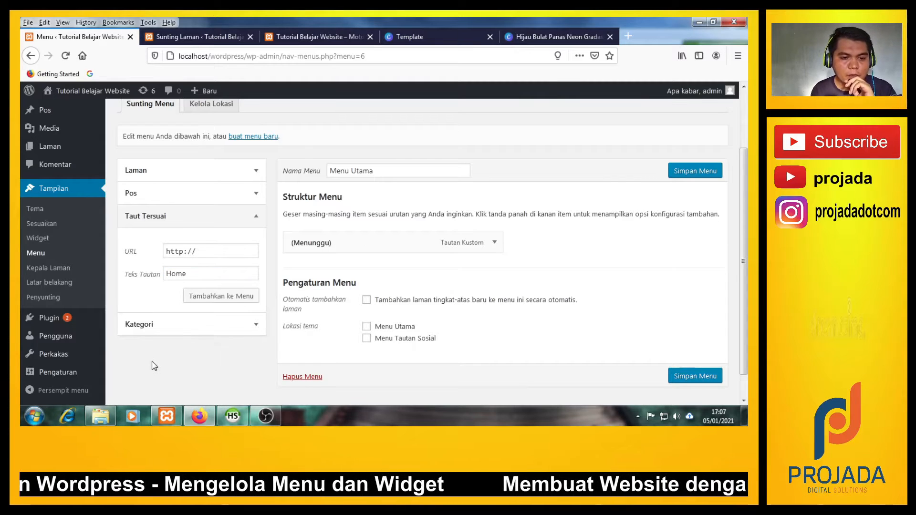
double_click(197, 273)
left_click(197, 273)
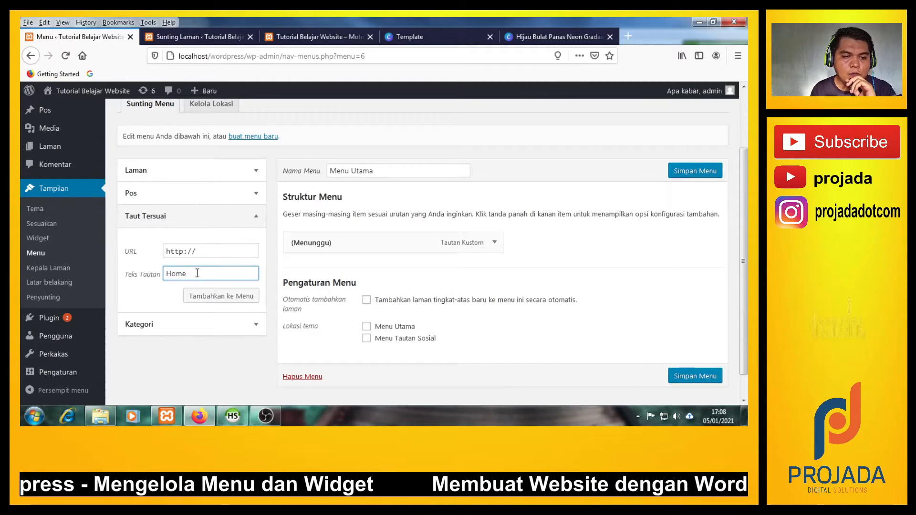
left_click(164, 349)
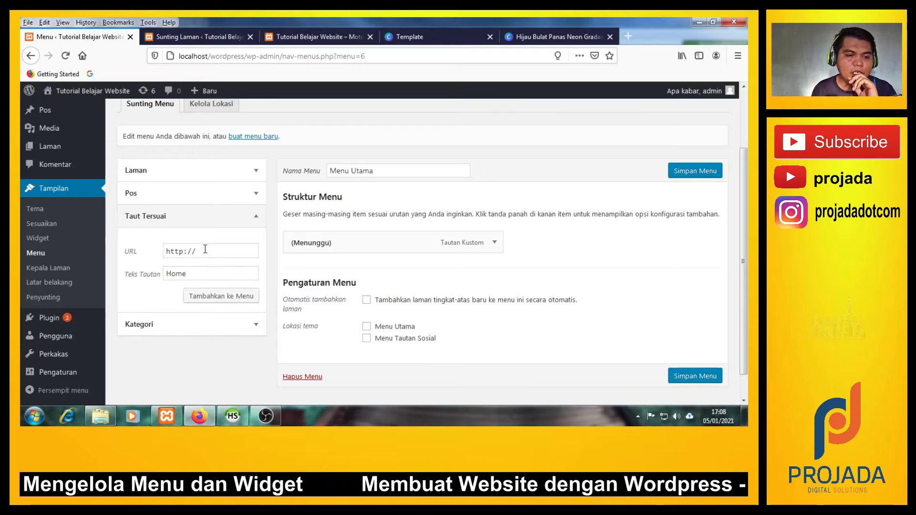
left_click(495, 242)
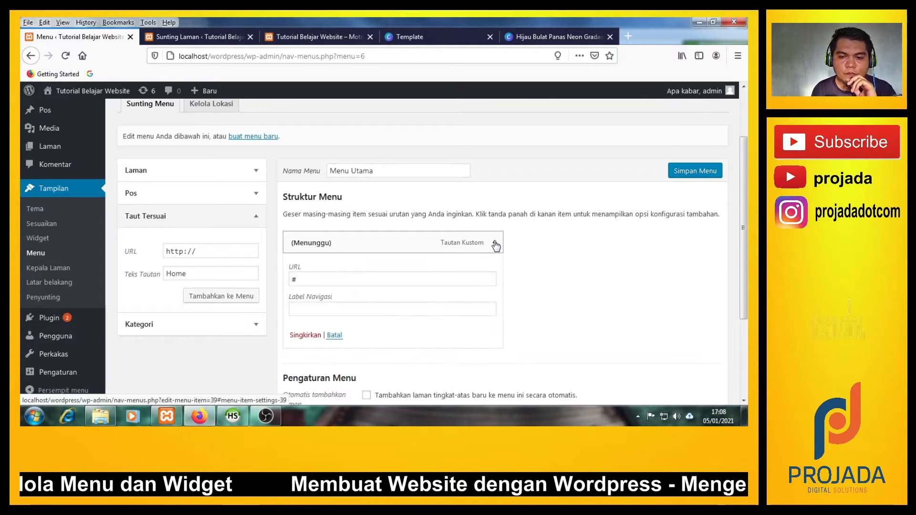
left_click(317, 336)
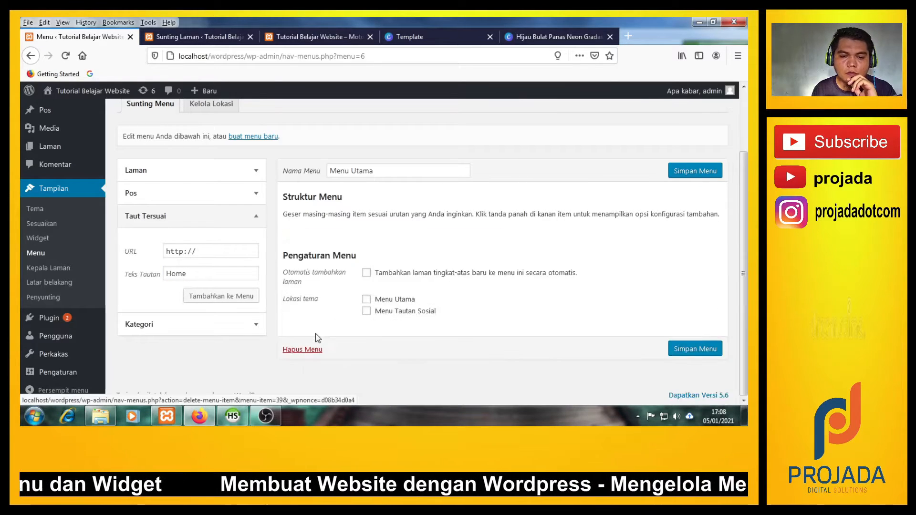
Step: Set the custom link's URL to "#" and add the "Home" link to the menu
left_click_drag(196, 251, 158, 249)
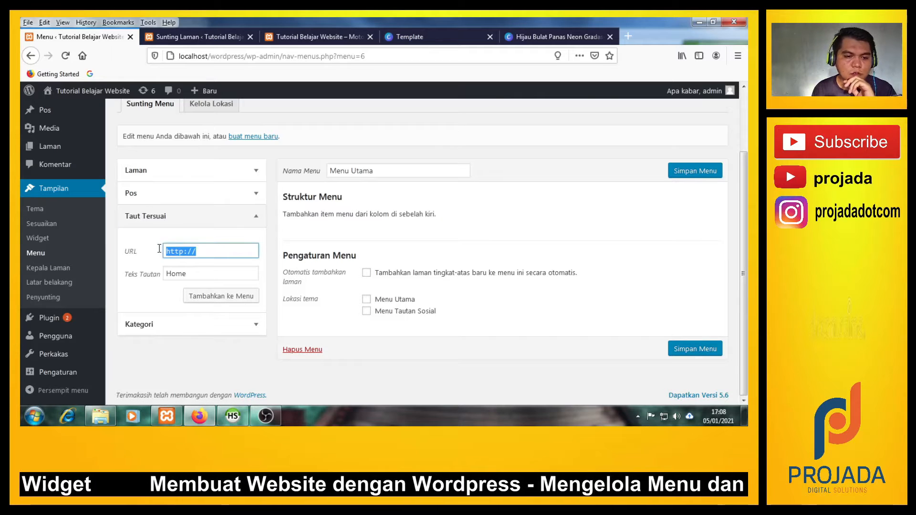
type("#")
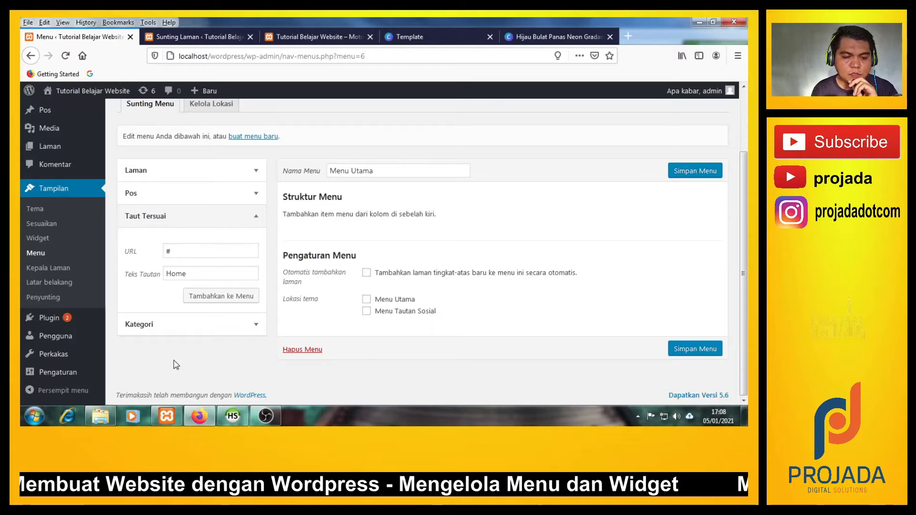
left_click(234, 295)
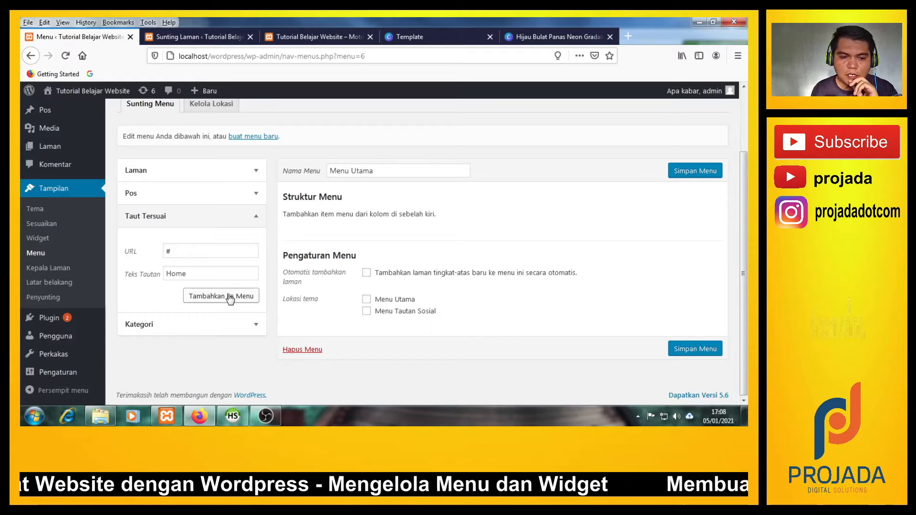
left_click(228, 297)
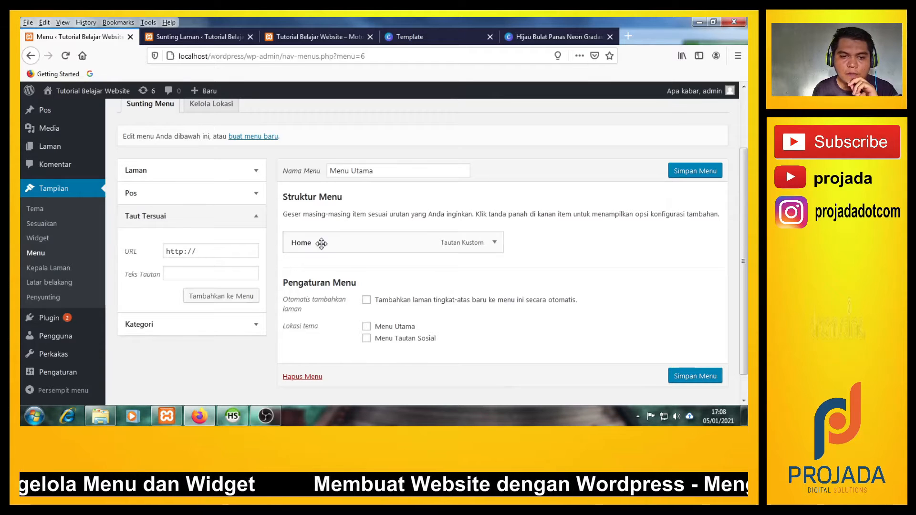
Step: Save the Menu Utama menu with its Home link
mouse_move(52, 97)
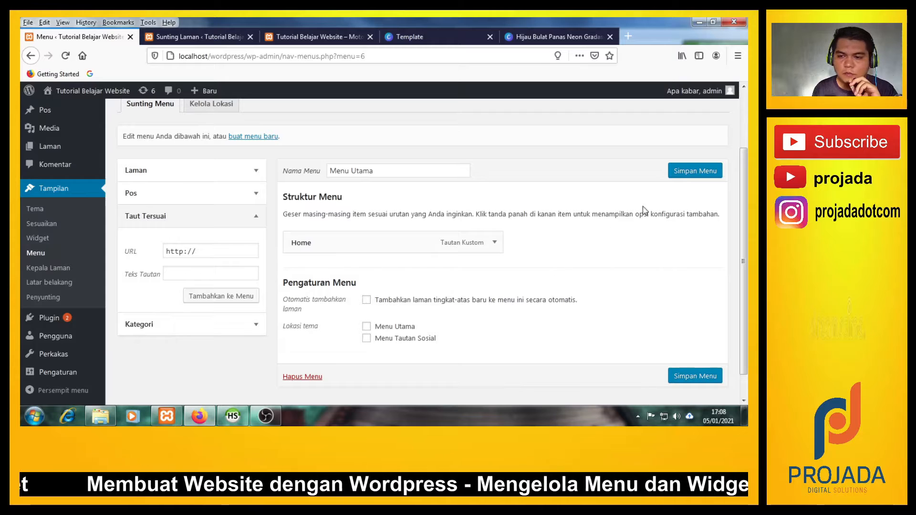
left_click(689, 173)
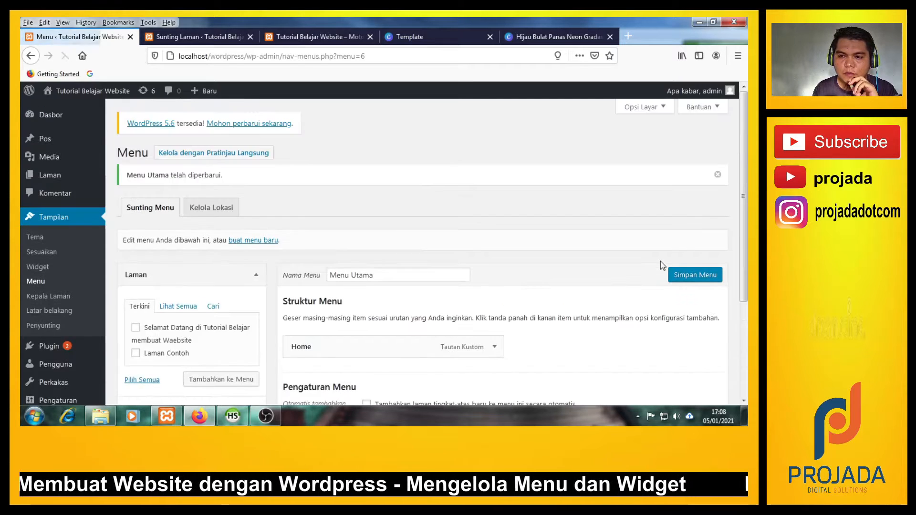
scroll(527, 317, "down", 5)
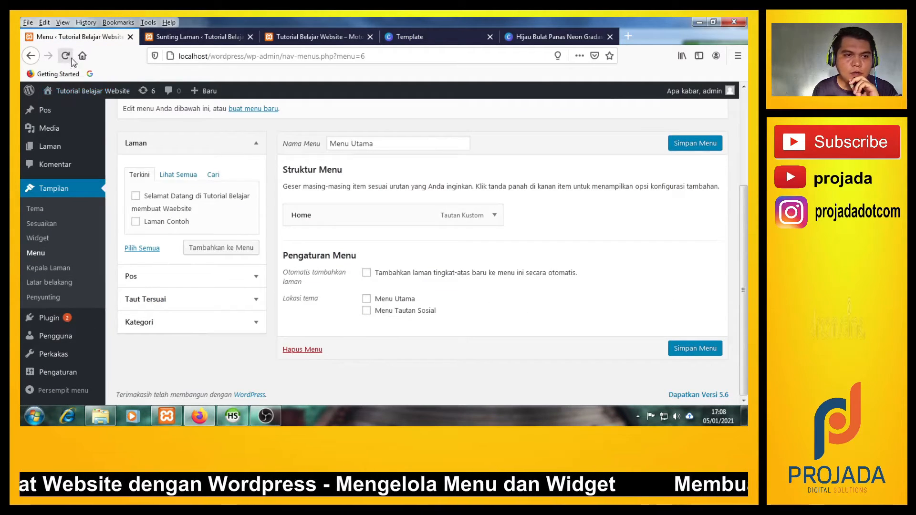
Step: Open the website's front page in a new tab, closing the page editor tab and the older front page tab
mouse_move(81, 94)
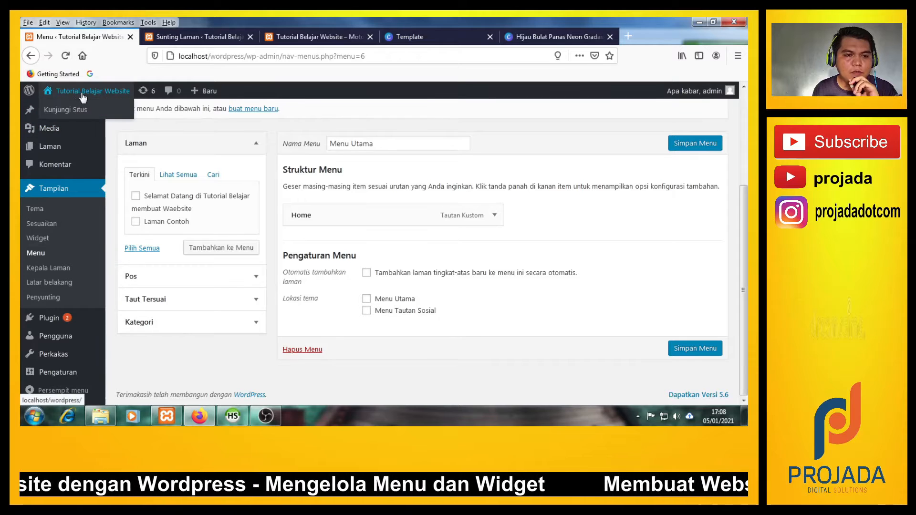
right_click(82, 111)
left_click(98, 119)
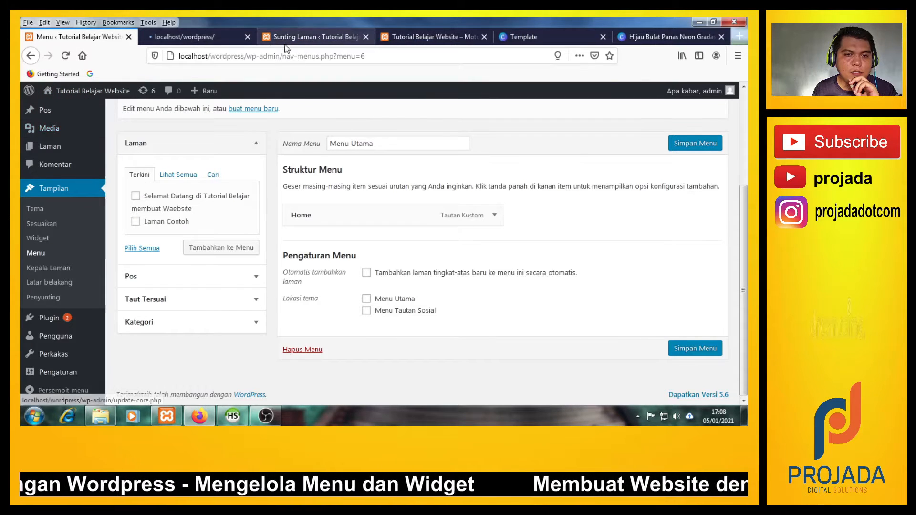
middle_click(363, 38)
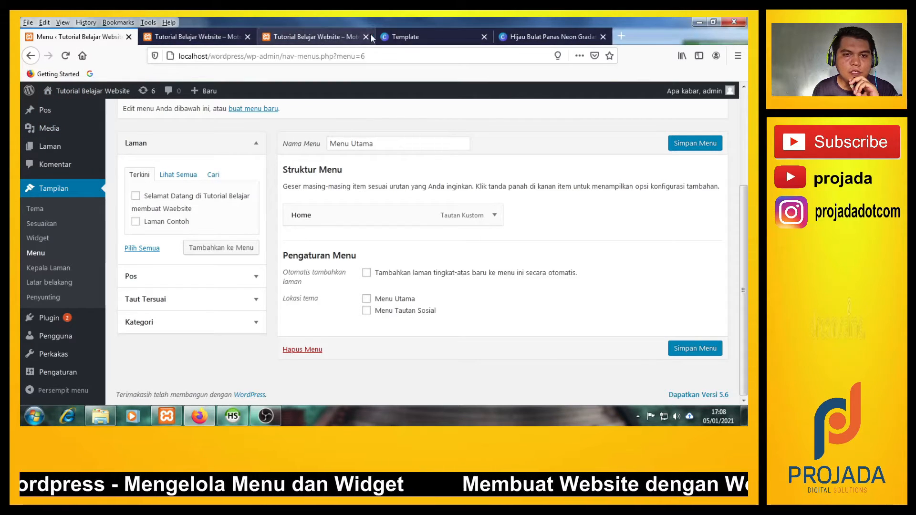
middle_click(370, 34)
left_click(182, 42)
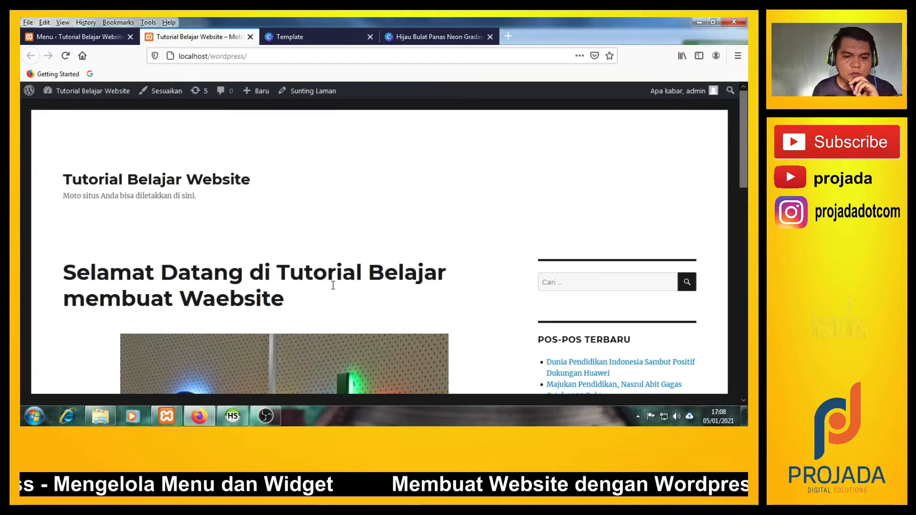
Step: Check the front page header for the navigation menu and return to the menu editor
scroll(333, 285, "down", 1)
scroll(333, 285, "up", 1)
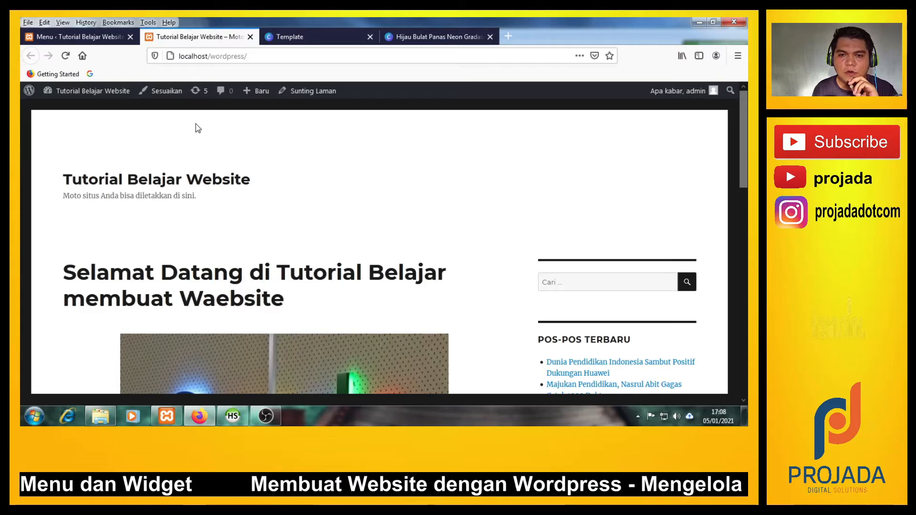
left_click_drag(80, 125, 134, 124)
left_click(213, 145)
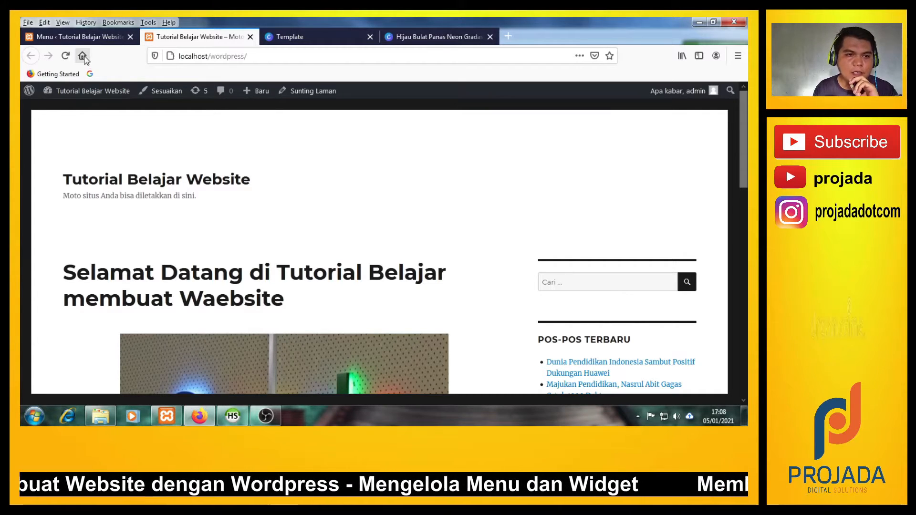
left_click(85, 37)
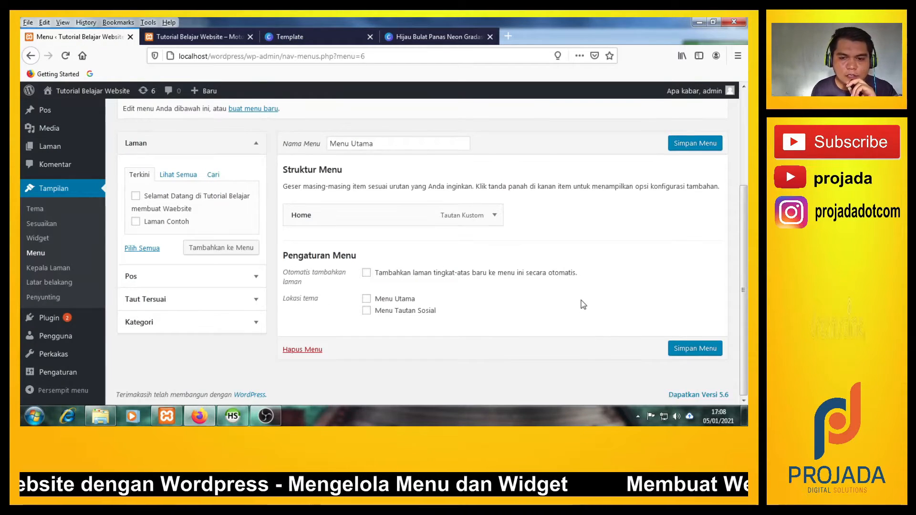
left_click(200, 37)
left_click(93, 38)
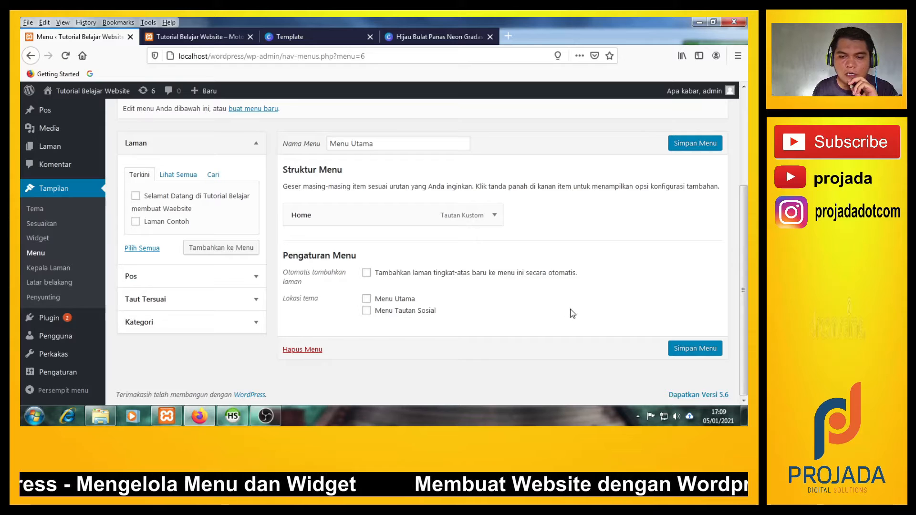
Step: Assign the menu to the Menu Utama theme location in the menu settings and save it
left_click_drag(301, 260, 349, 253)
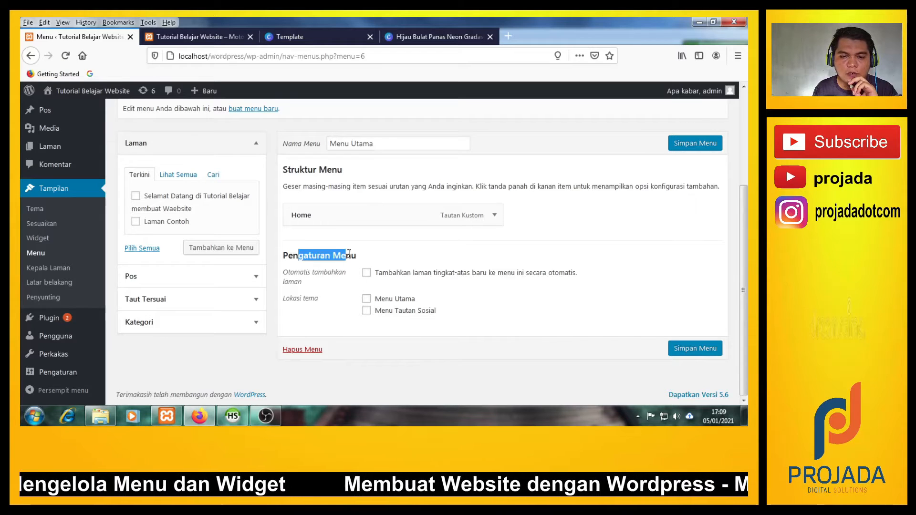
left_click(415, 258)
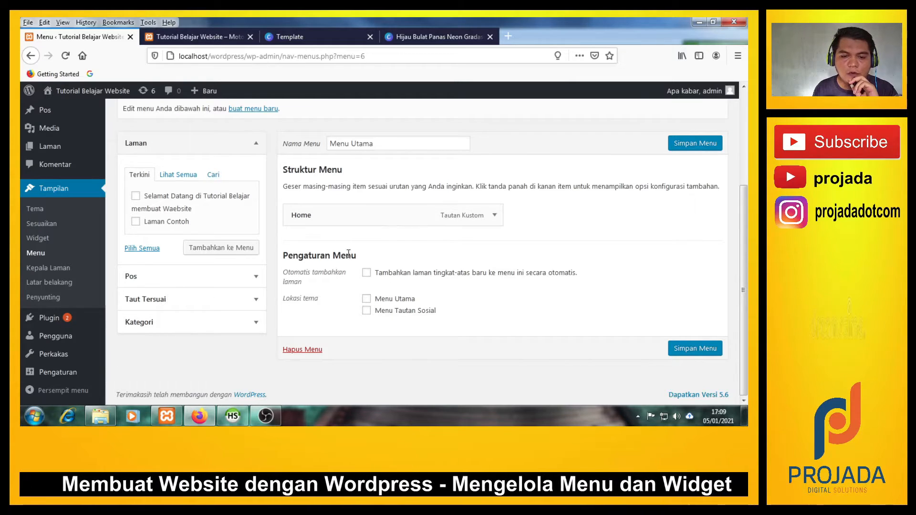
left_click(367, 299)
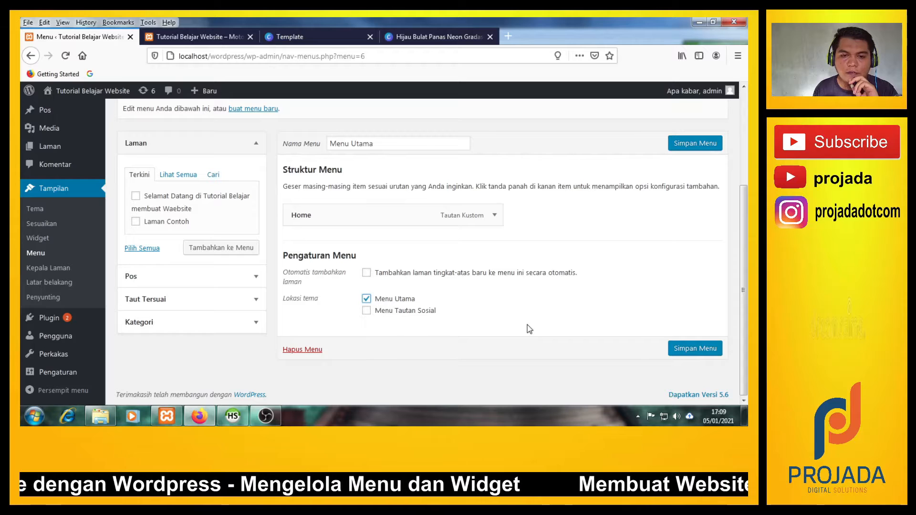
left_click(694, 349)
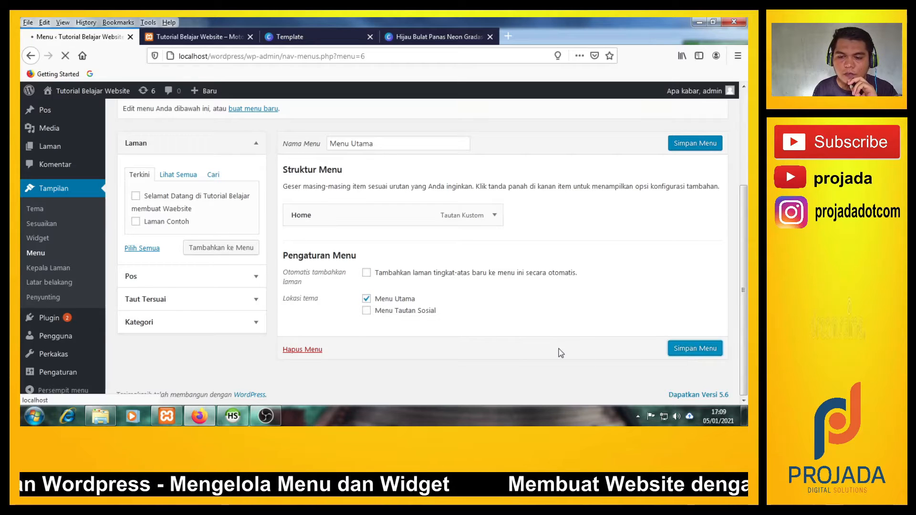
Step: Reload the front page to check the header for the Home item, and review the theme location setting in the menu editor
left_click(199, 39)
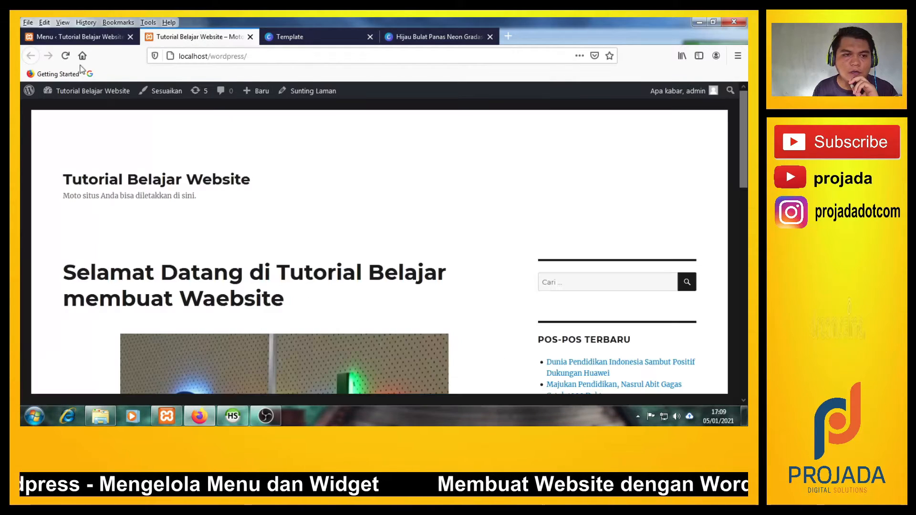
left_click(66, 59)
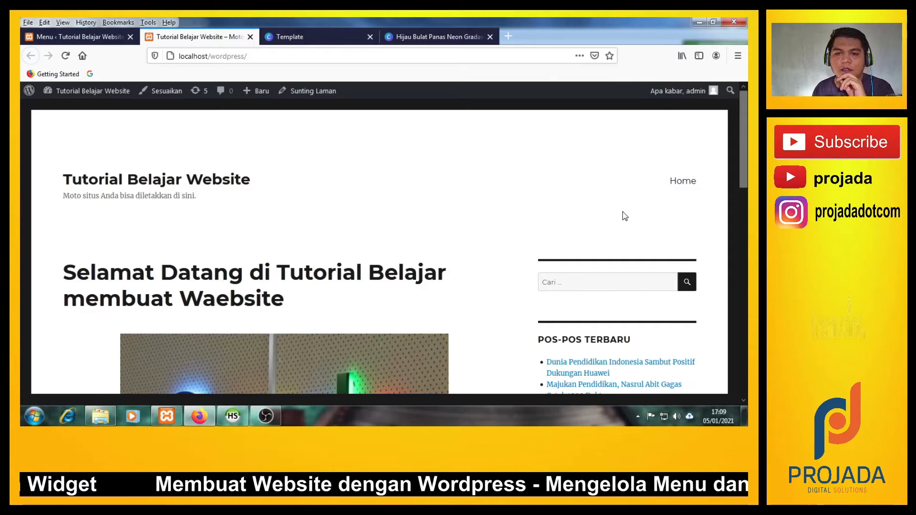
left_click(94, 42)
scroll(410, 299, "down", 3)
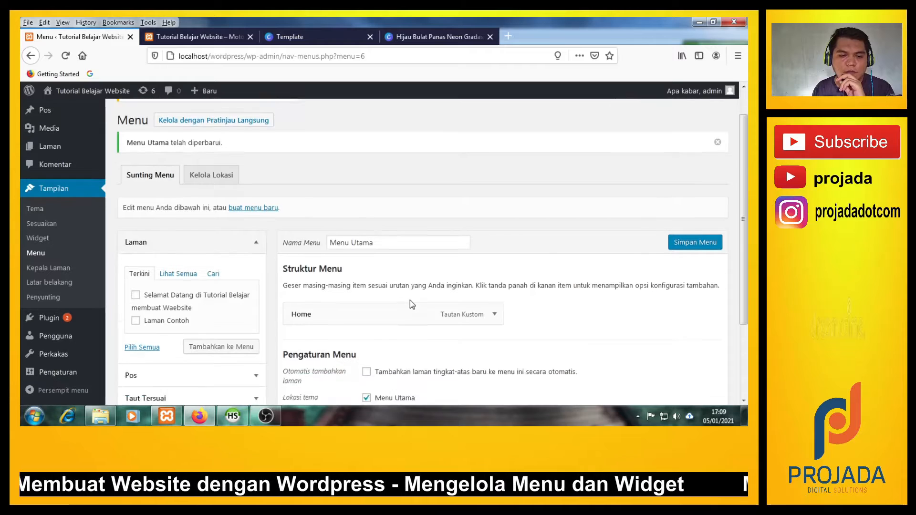
scroll(410, 300, "down", 1)
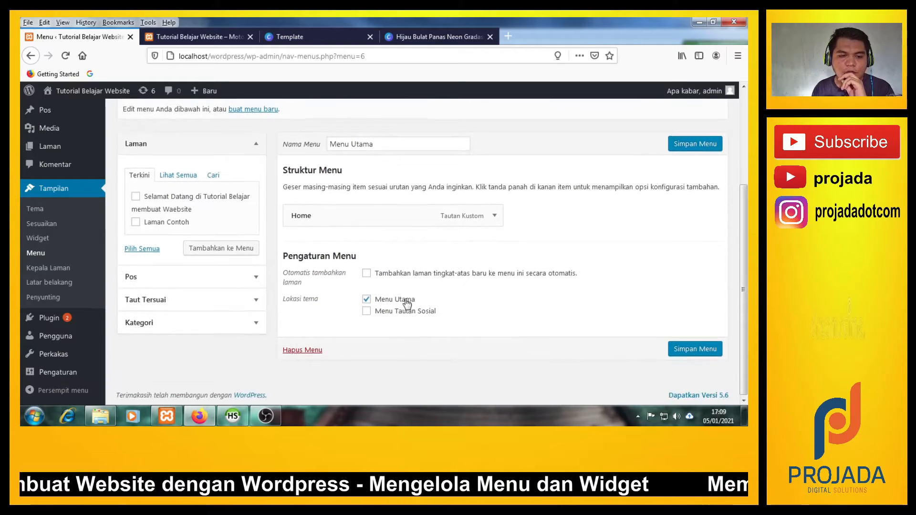
Step: Expand the custom link options, test the Home link on the front page, and return to the menu editor
left_click(242, 300)
left_click(198, 37)
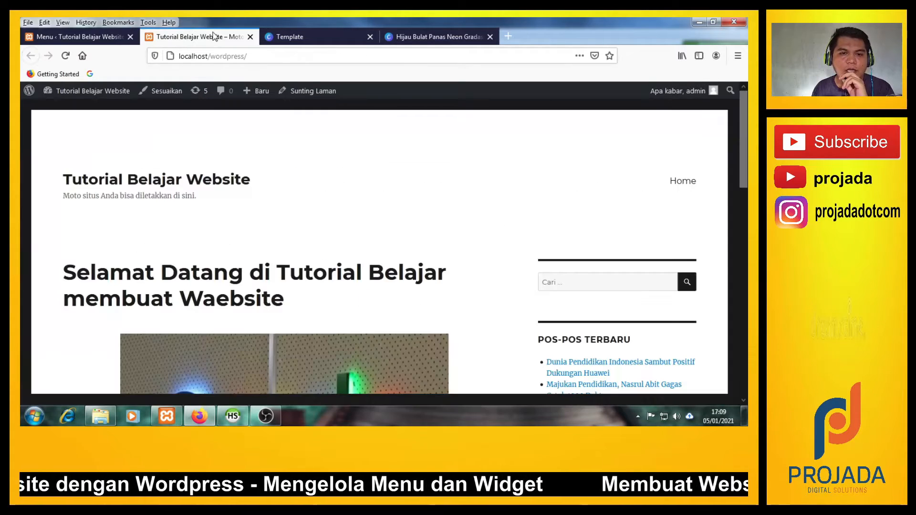
left_click(683, 182)
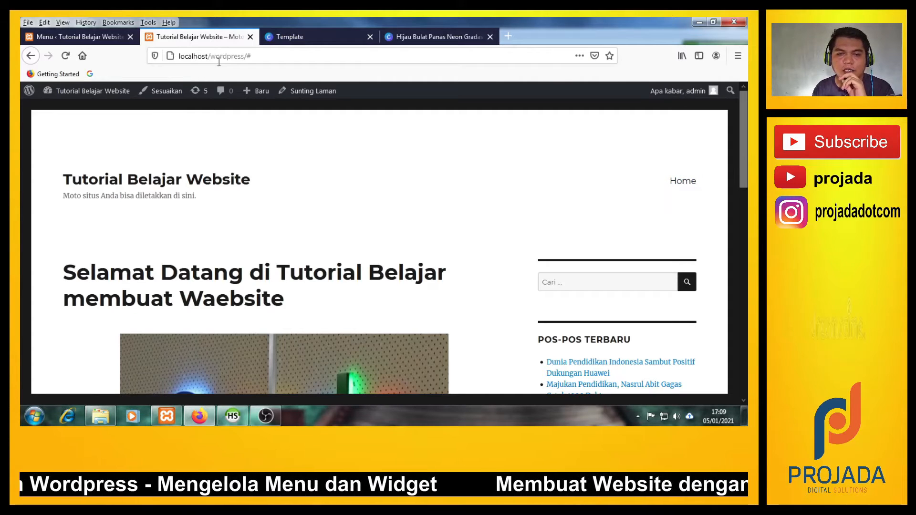
left_click(686, 185)
left_click(391, 242)
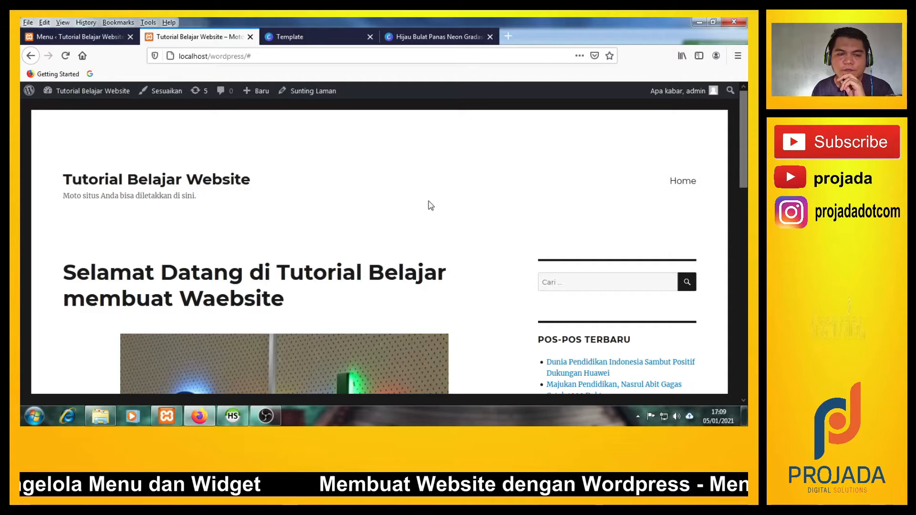
left_click(104, 43)
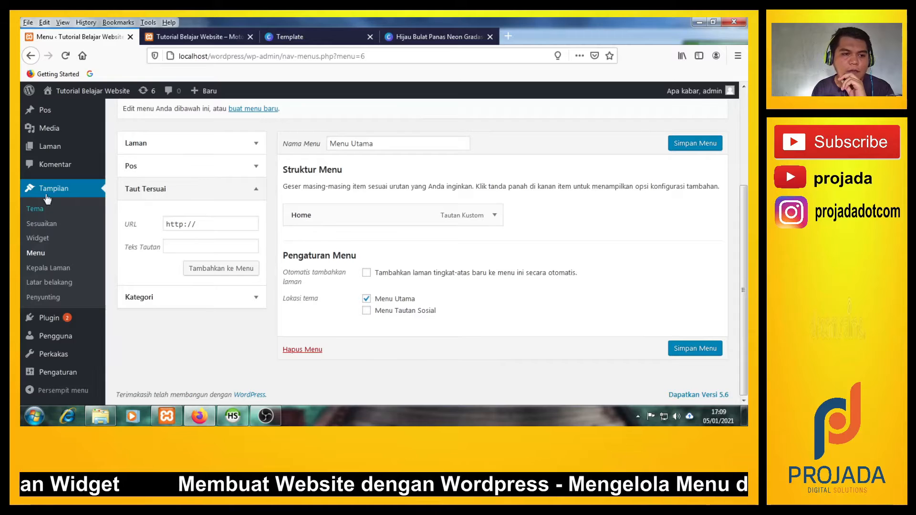
Step: Open the "Selamat Datang di Tutorial Belajar membuat Waebsite" page for editing and copy its permalink
left_click(48, 146)
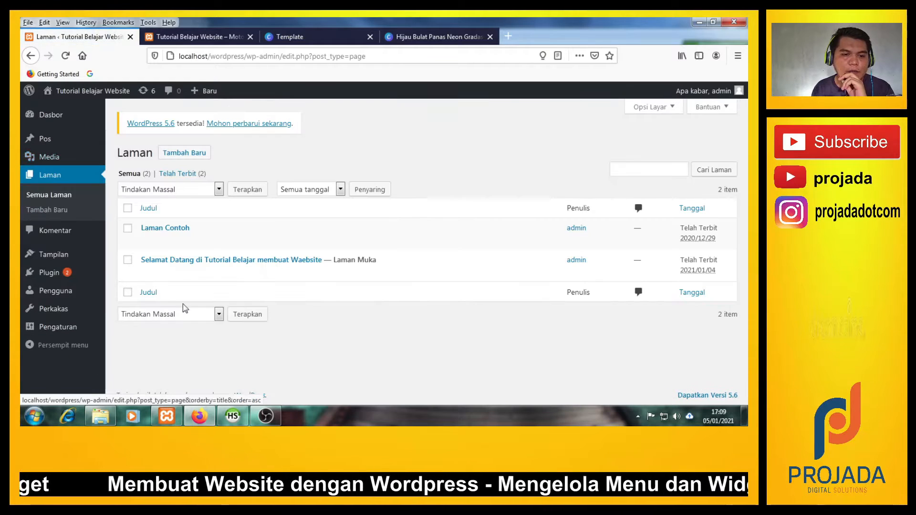
left_click(235, 263)
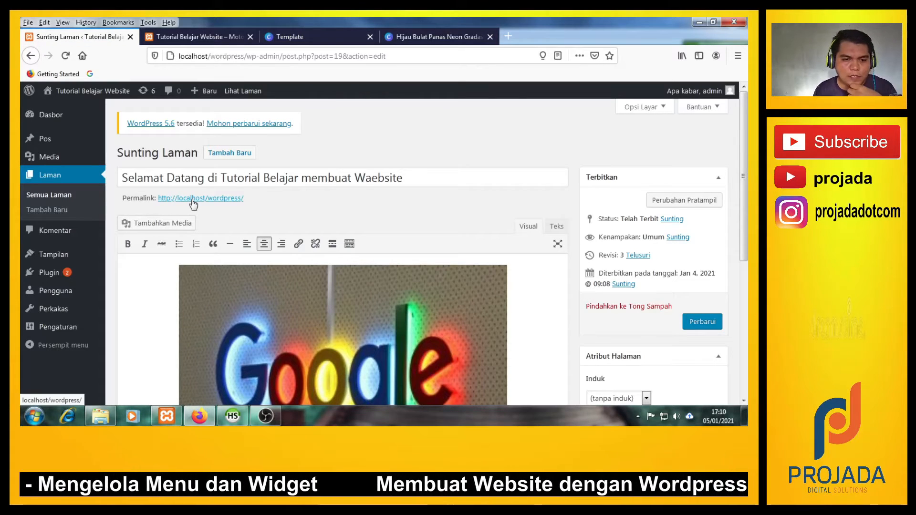
right_click(193, 205)
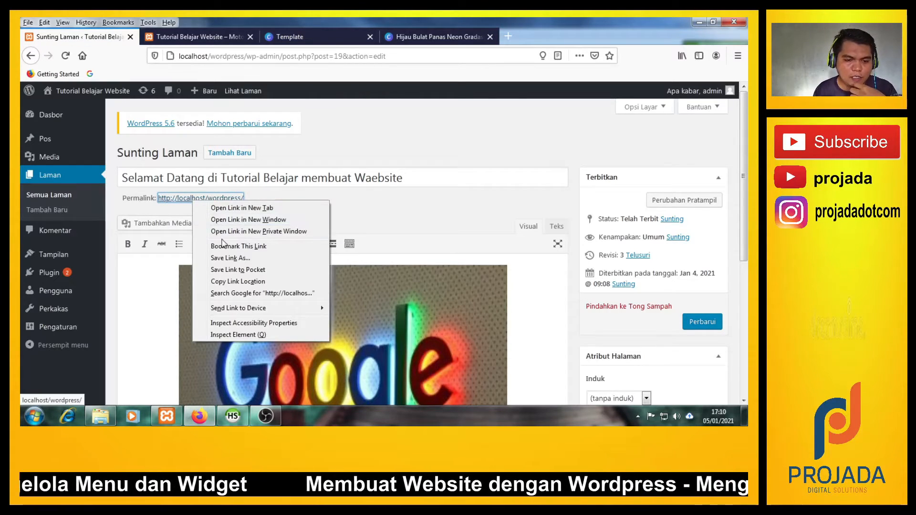
left_click(229, 282)
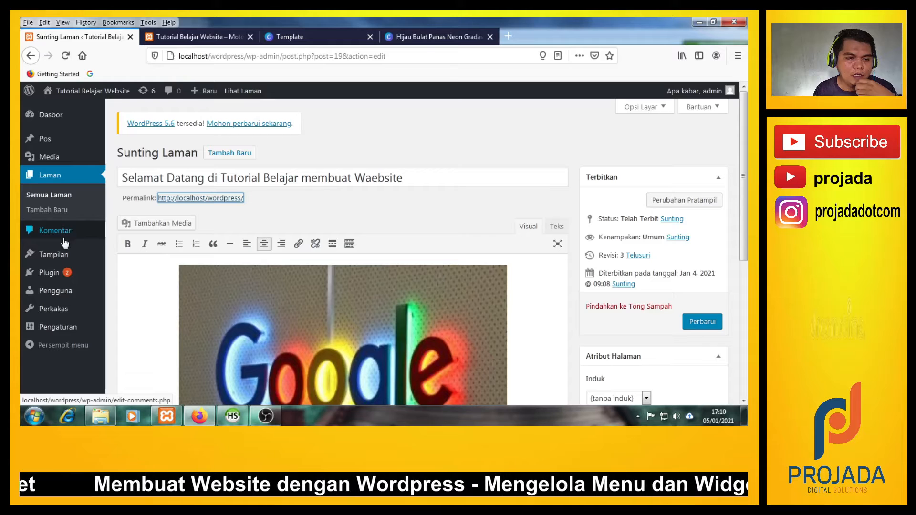
left_click(122, 300)
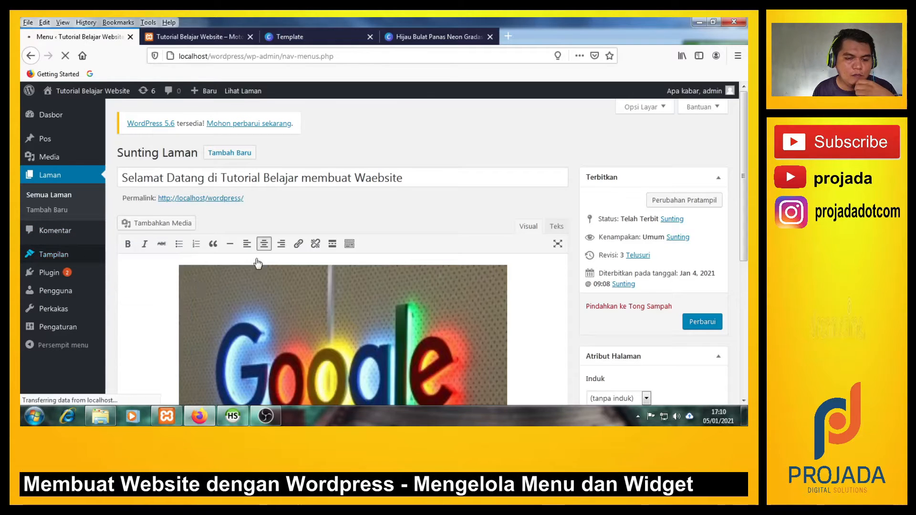
scroll(348, 296, "down", 2)
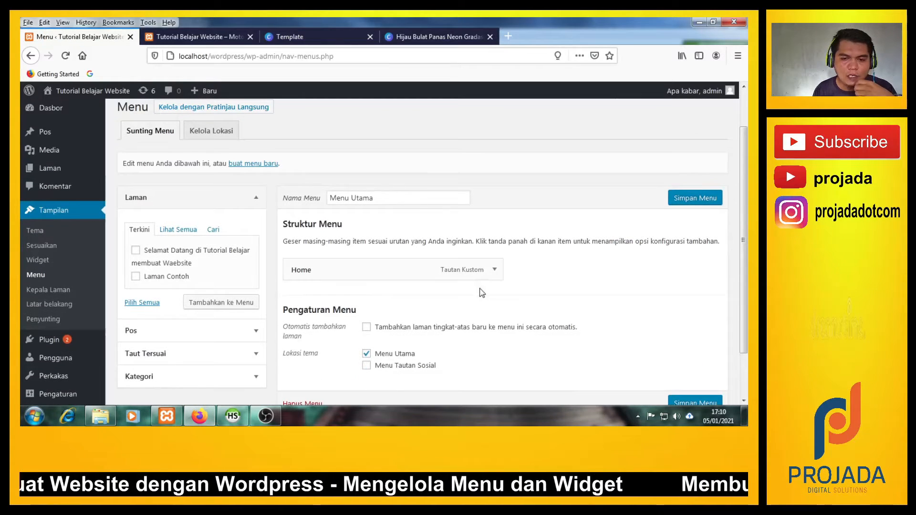
scroll(482, 292, "down", 2)
left_click(495, 217)
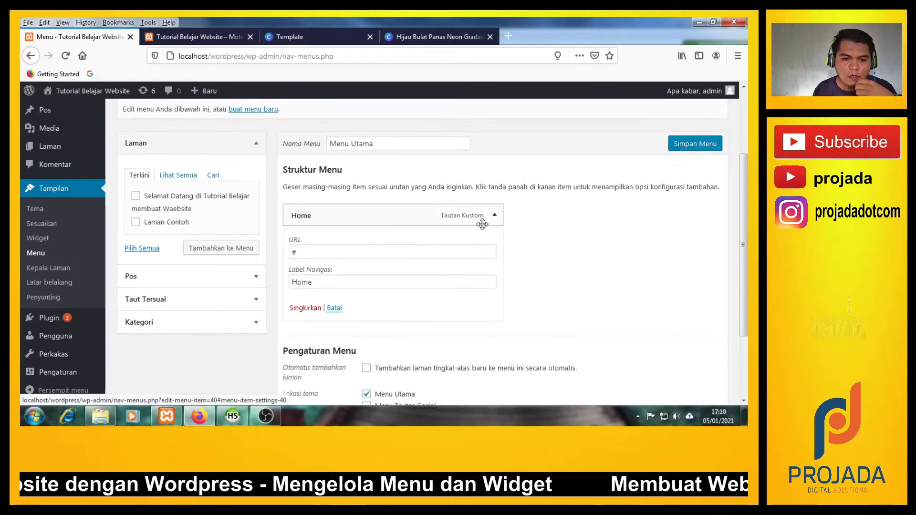
left_click_drag(307, 252, 288, 256)
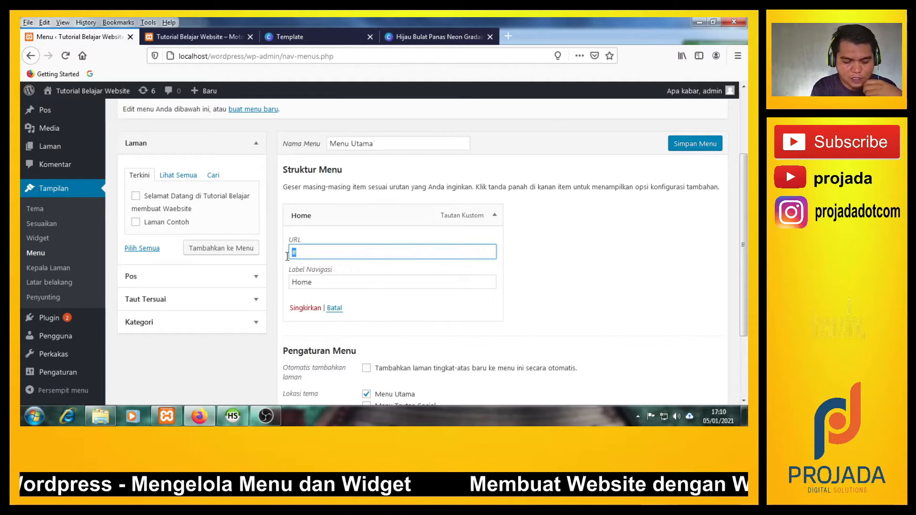
key("ctrl+v")
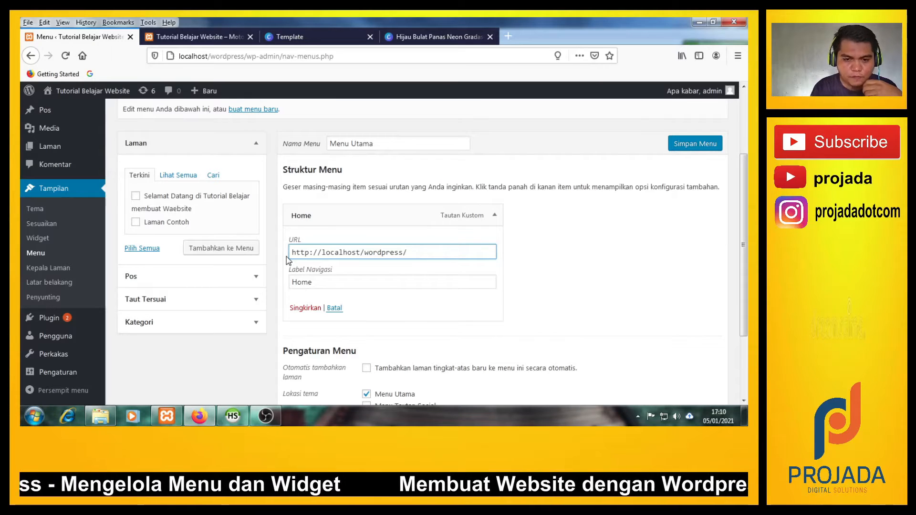
left_click(574, 296)
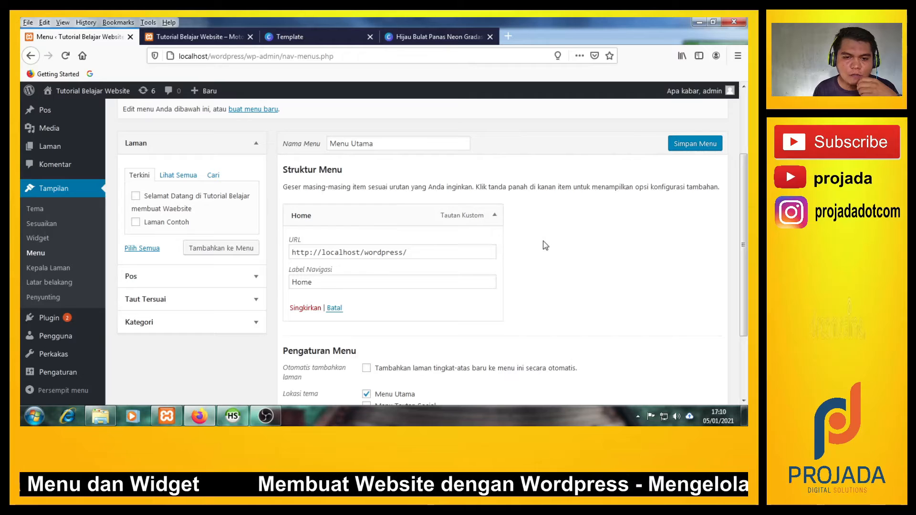
Step: Check where the Home link leads on the already open front page
key("ctrl+Tab")
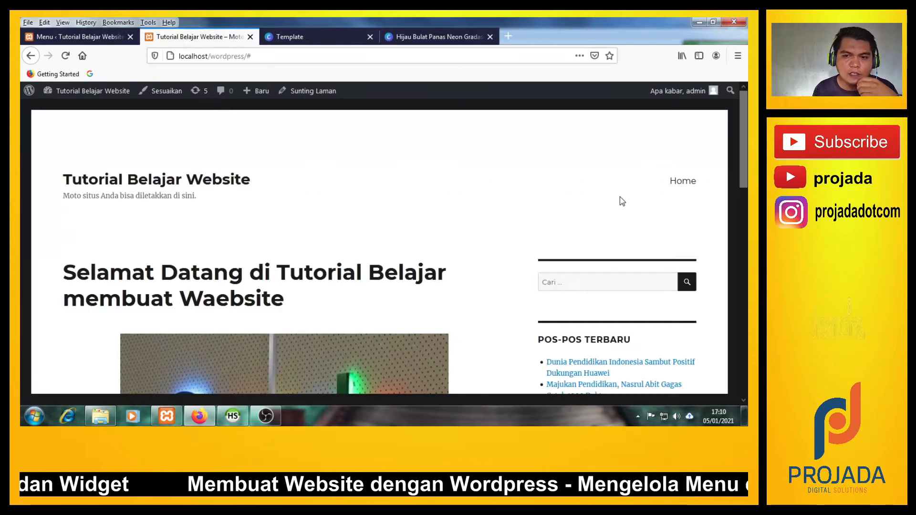
left_click(685, 189)
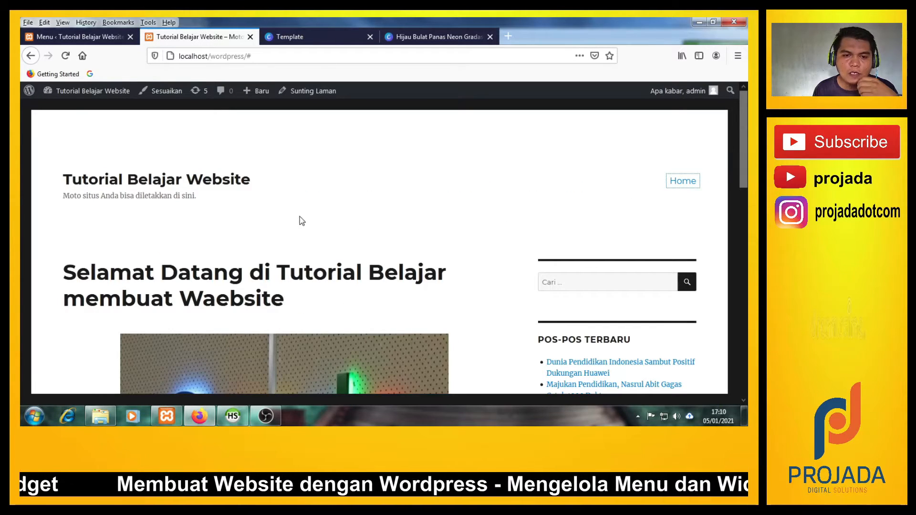
Step: Return to the menu editor and save Menu Utama with the Home item's new URL
scroll(291, 233, "down", 2)
left_click_drag(76, 202, 235, 310)
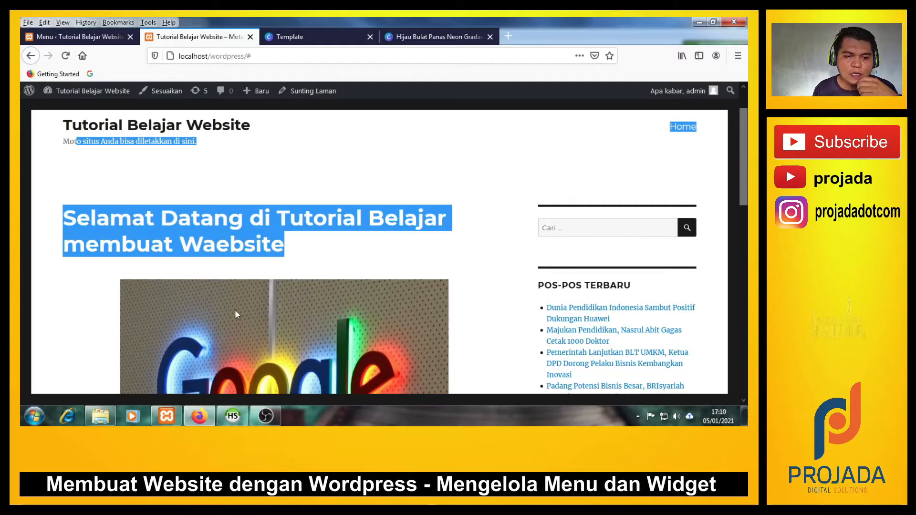
left_click(245, 197)
left_click(81, 36)
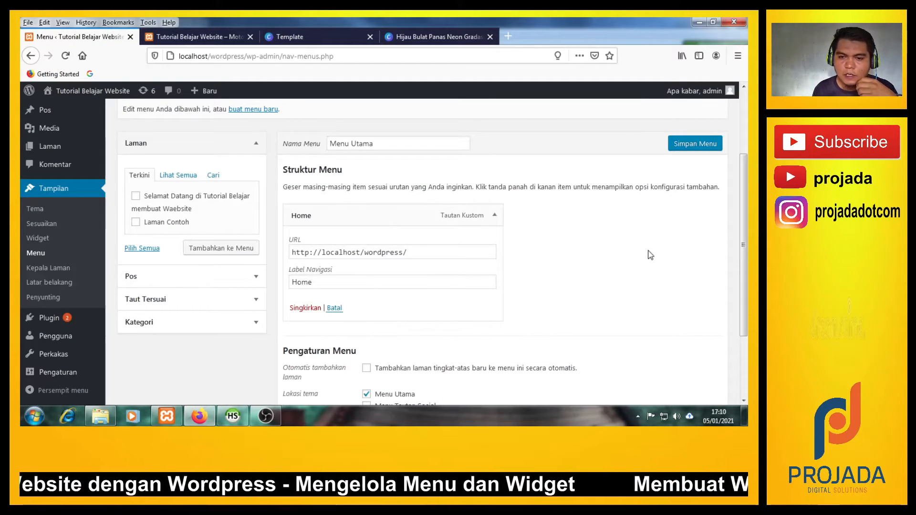
left_click(682, 145)
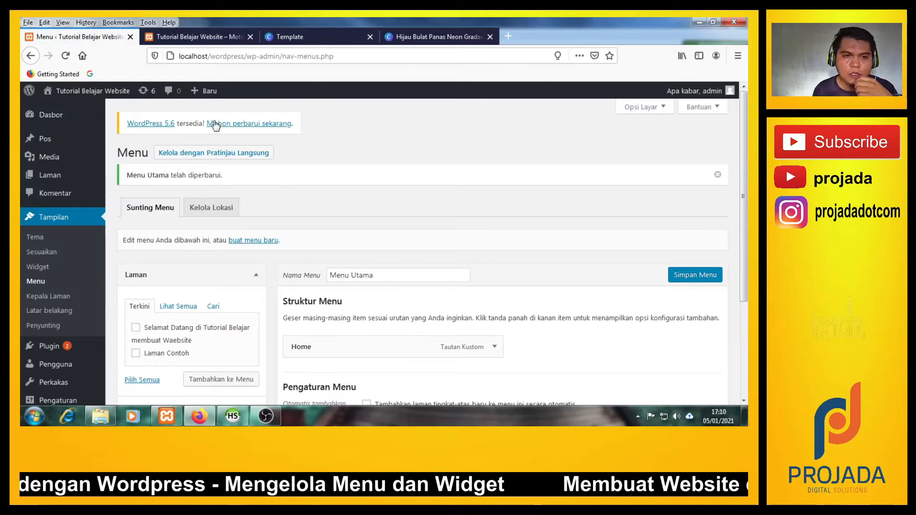
Step: Reload the front page, follow its Home link, and examine the welcome page's heading and content
left_click(201, 37)
left_click(62, 57)
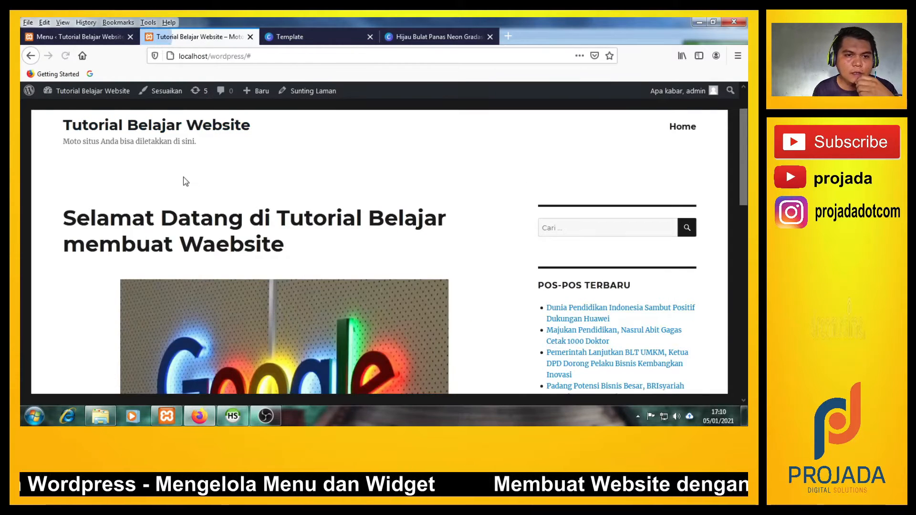
scroll(677, 177, "up", 1)
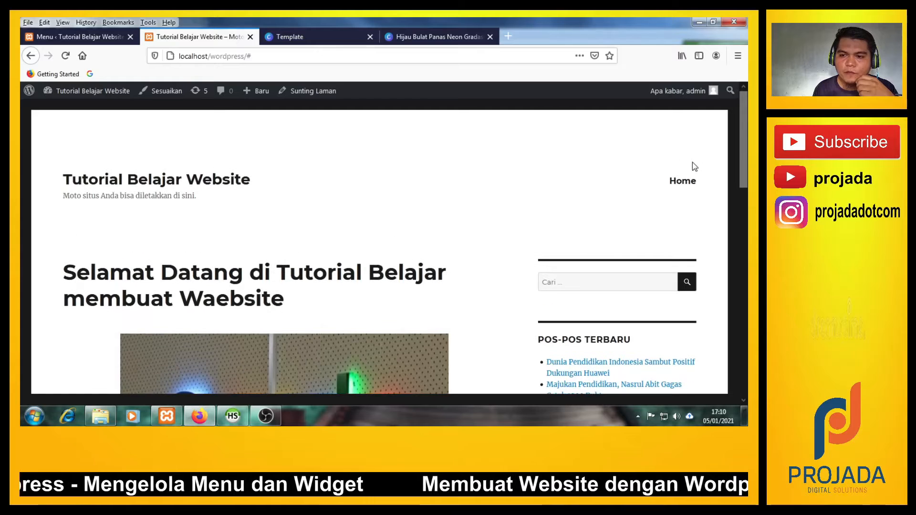
left_click(687, 185)
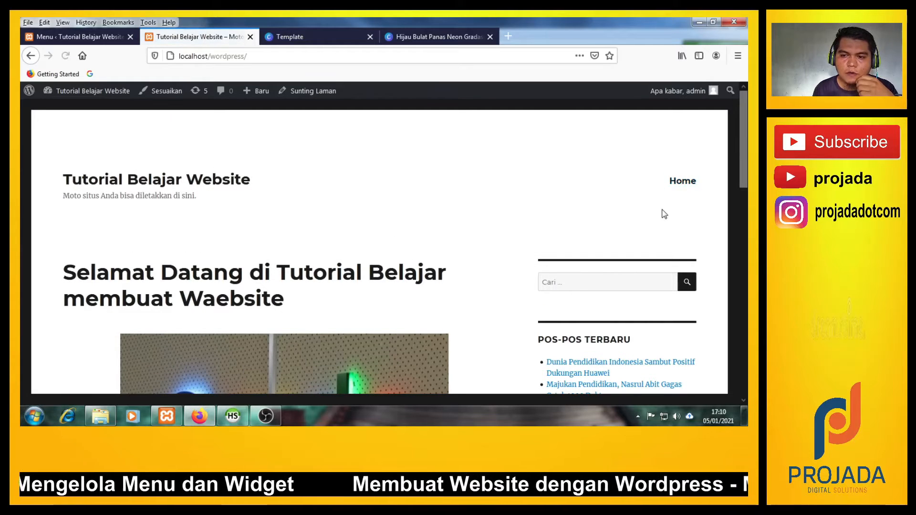
scroll(355, 238, "down", 2)
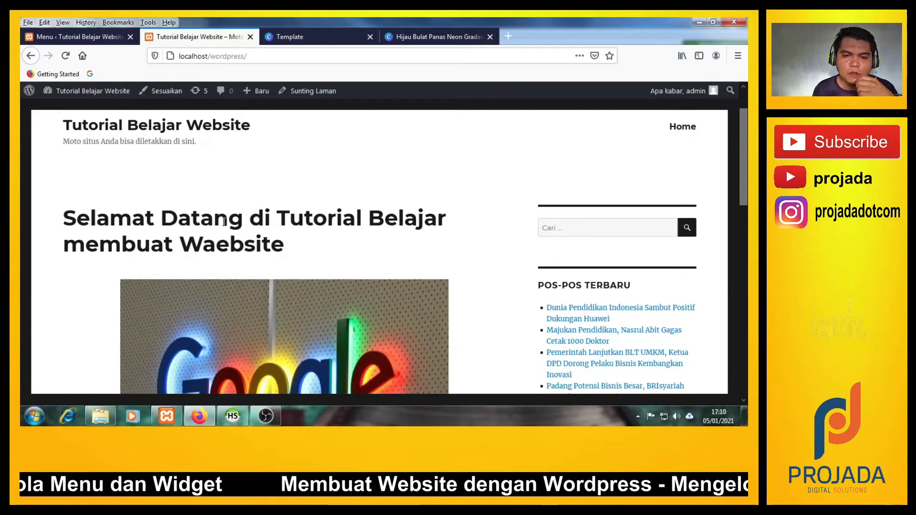
scroll(225, 222, "down", 2)
scroll(222, 230, "up", 4)
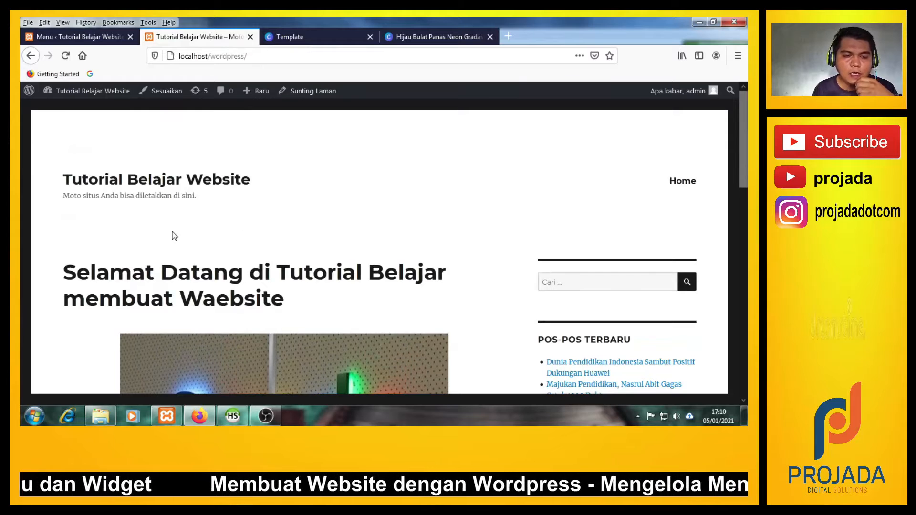
scroll(145, 255, "down", 2)
left_click_drag(65, 209, 317, 262)
left_click(316, 262)
scroll(317, 261, "up", 2)
scroll(319, 262, "down", 3)
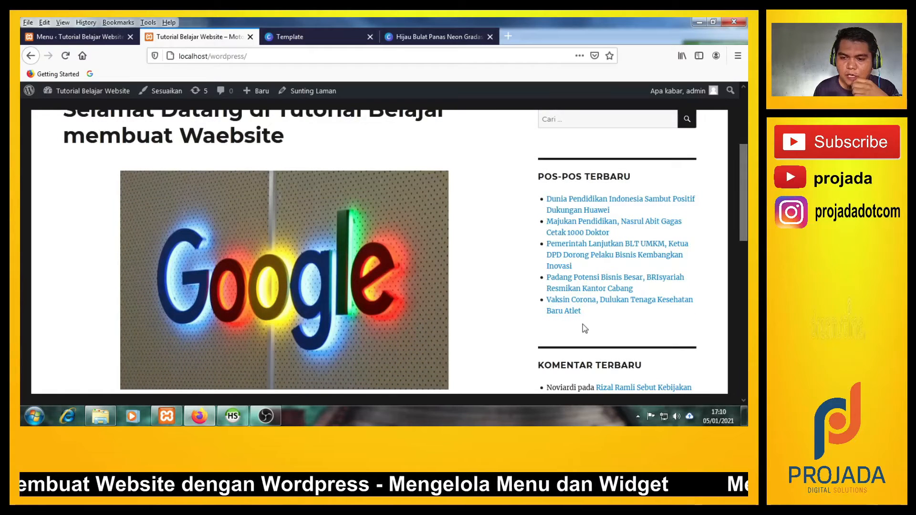
Step: Open the recent post "Dunia Pendidikan Indonesia Sambut Positif Dukungan Huawei" and test the Home link from there
left_click(594, 206)
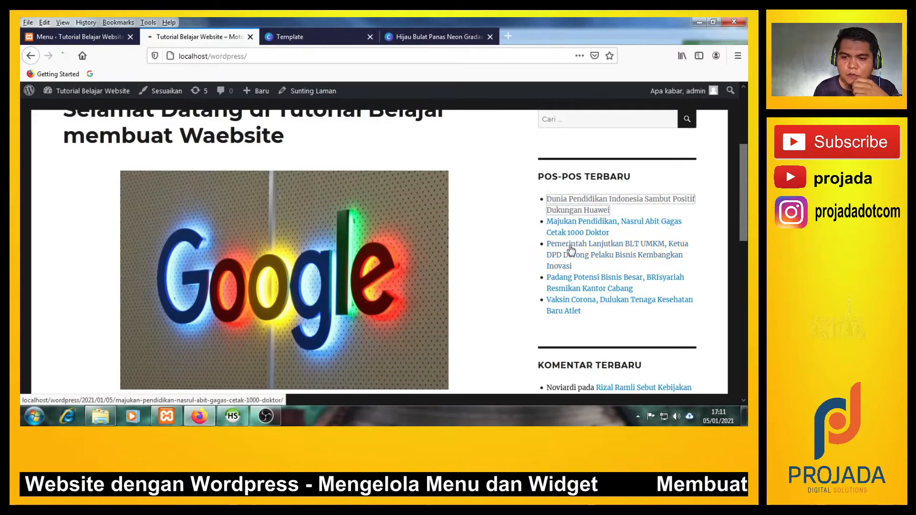
scroll(434, 329, "down", 1)
scroll(506, 269, "up", 1)
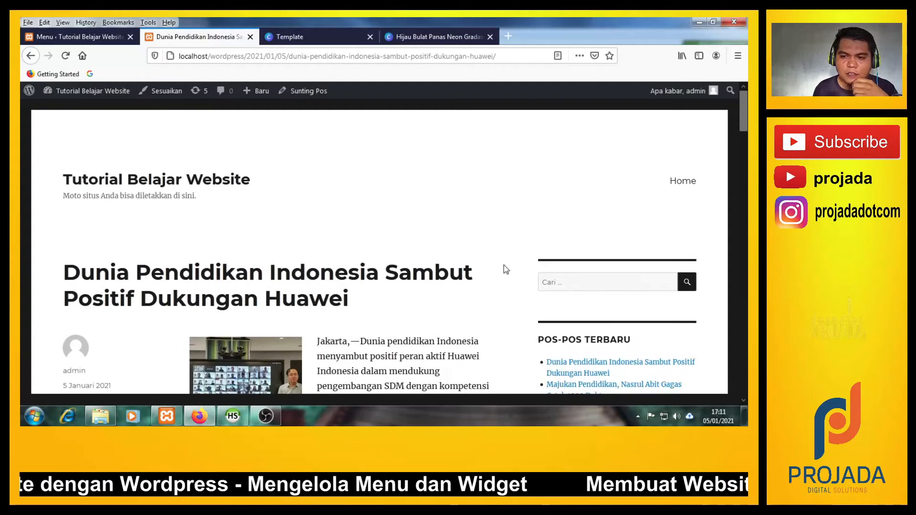
left_click(687, 186)
scroll(124, 241, "down", 1)
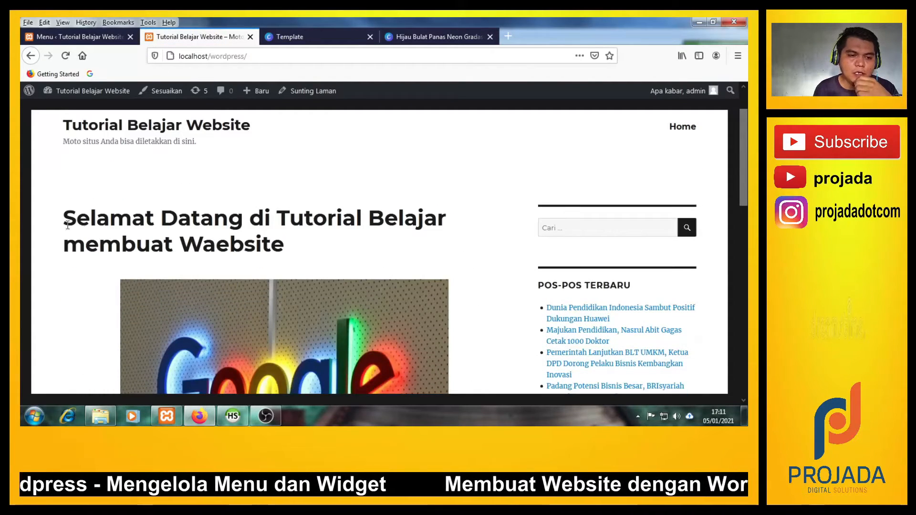
left_click_drag(59, 212, 155, 242)
left_click(125, 236)
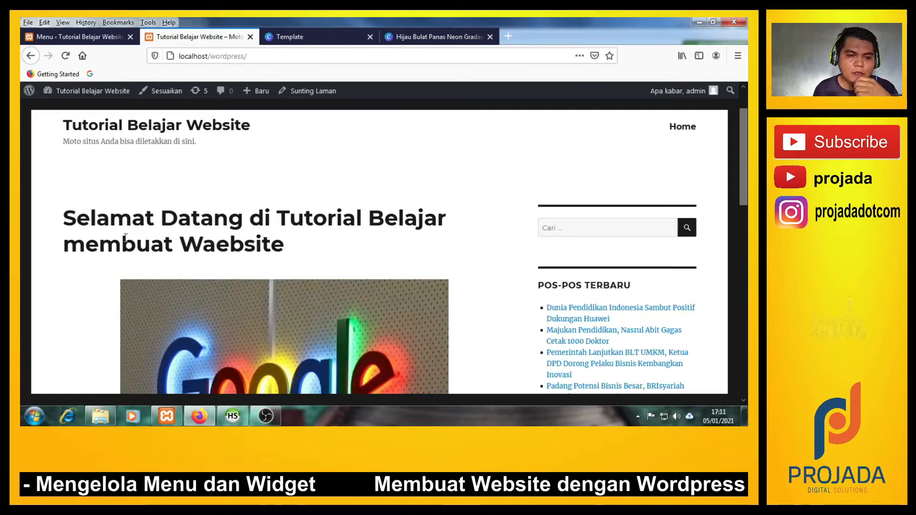
scroll(125, 236, "up", 1)
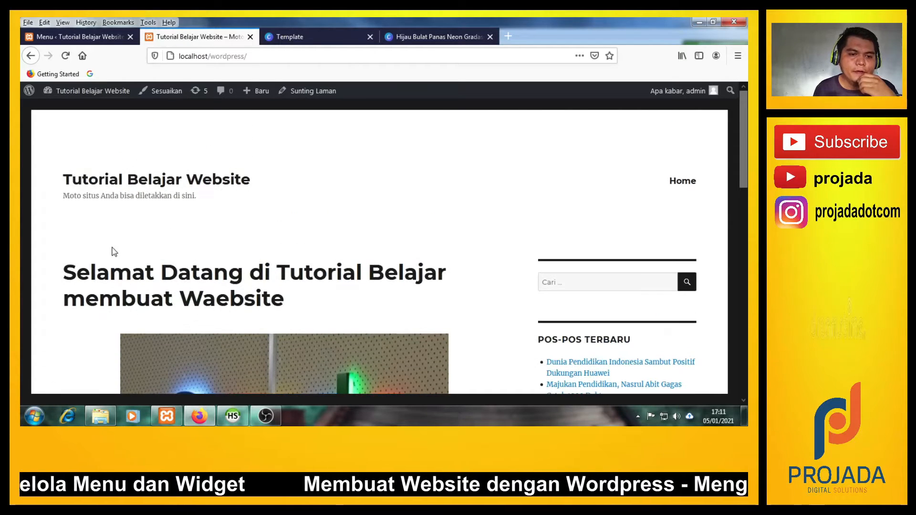
left_click_drag(66, 270, 98, 298)
left_click(173, 280)
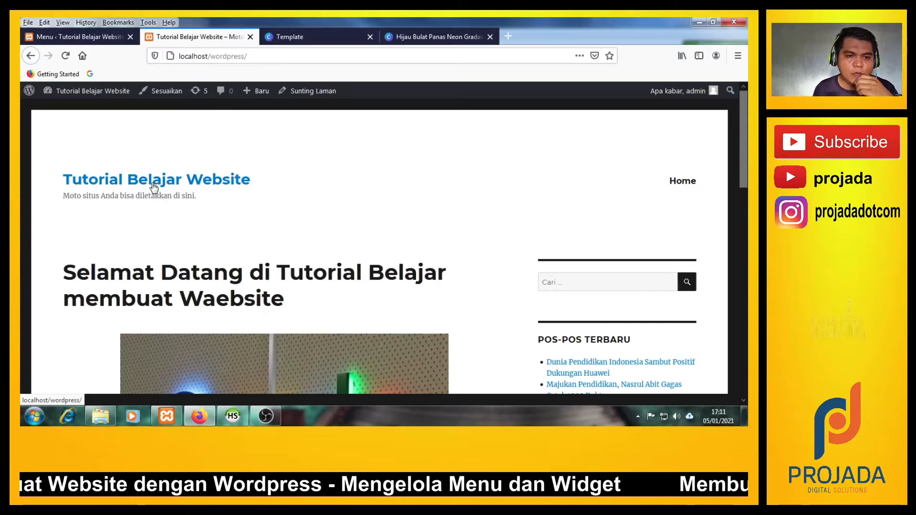
Step: Open the recent post "Pemerintah Lanjutkan BLT UMKM" and go back to the front page through the site title
scroll(660, 327, "down", 3)
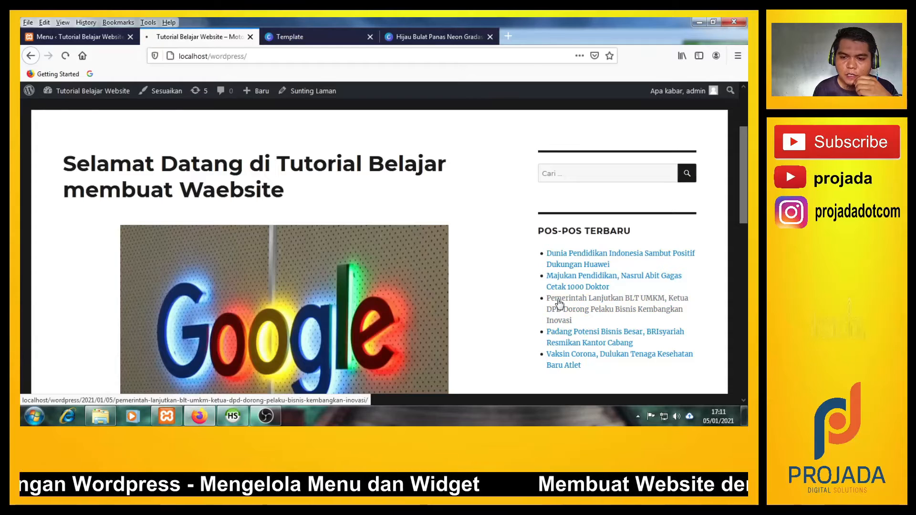
left_click(559, 303)
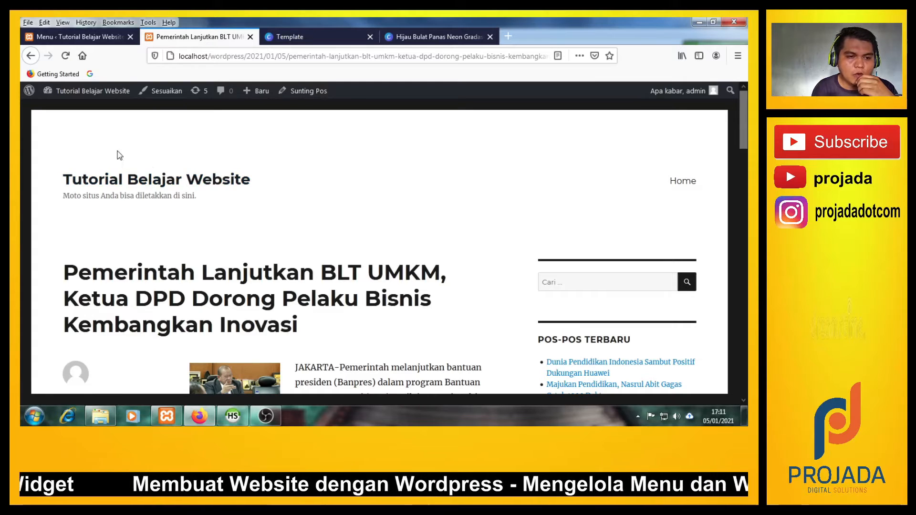
left_click(206, 187)
Step: In the menu editor, add a custom link with URL # and link text About Us to Menu Utama
left_click(64, 37)
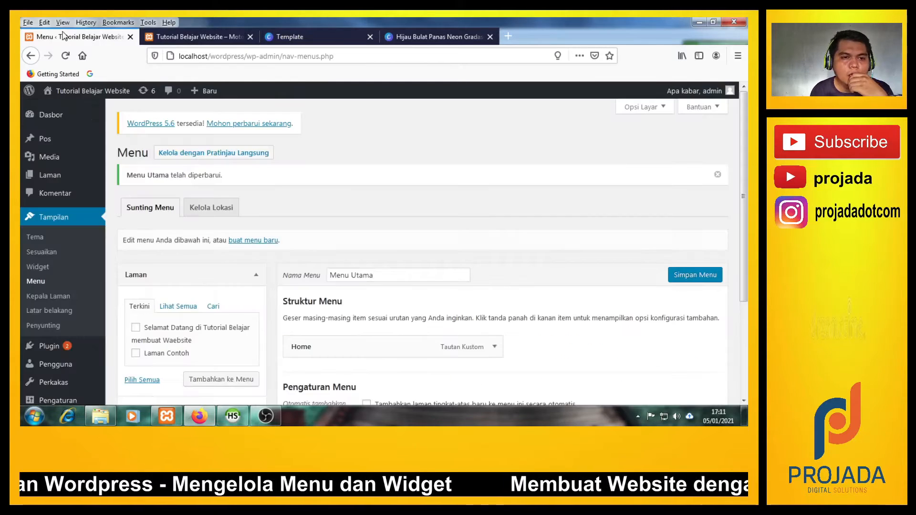
scroll(327, 264, "down", 3)
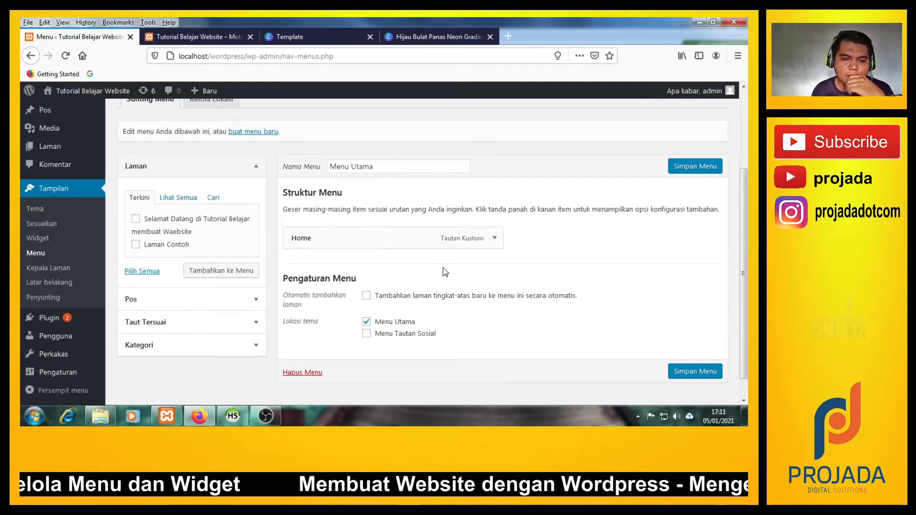
left_click(256, 322)
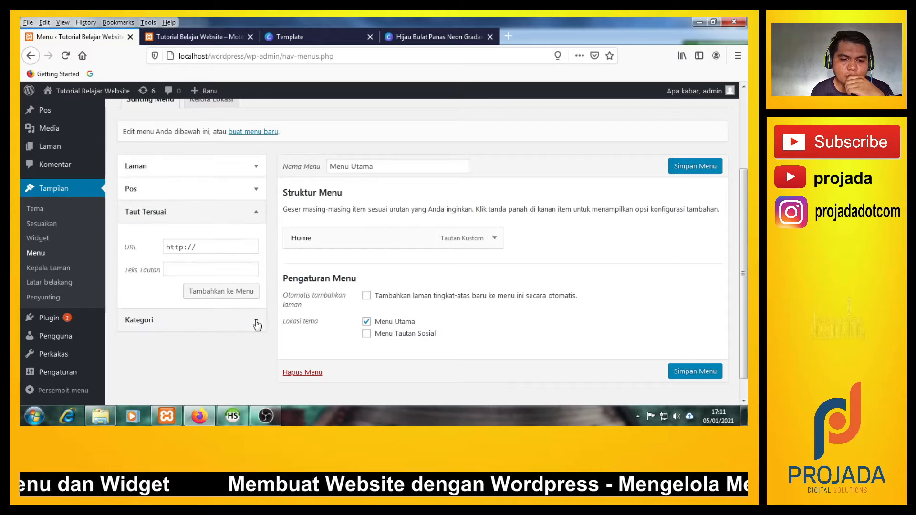
left_click_drag(213, 246, 155, 248)
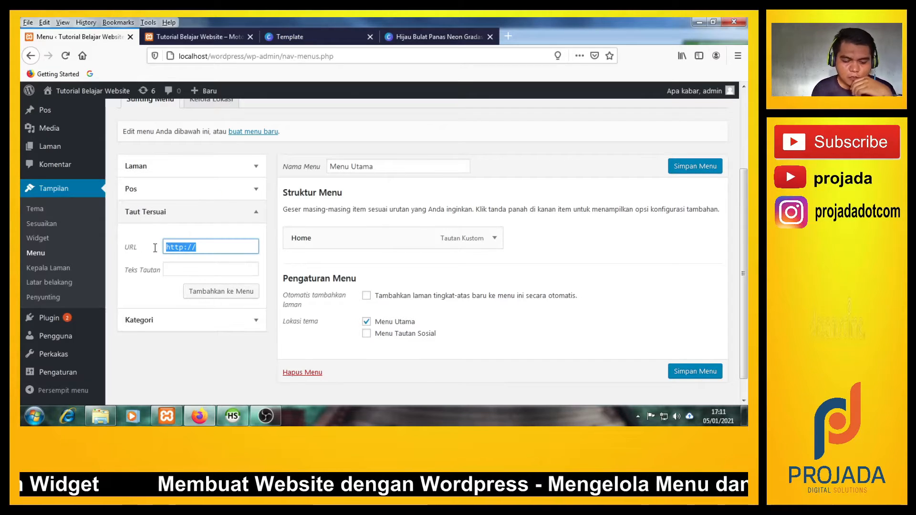
type("#")
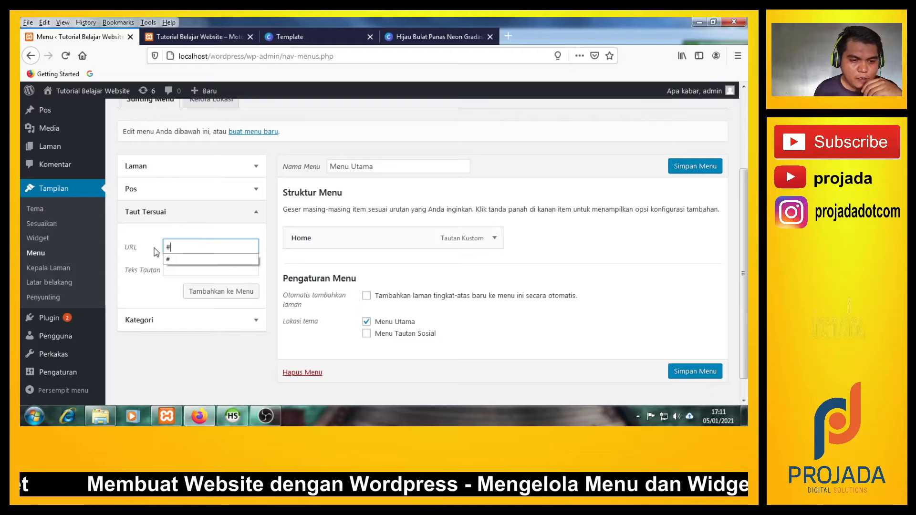
left_click(154, 249)
left_click(178, 267)
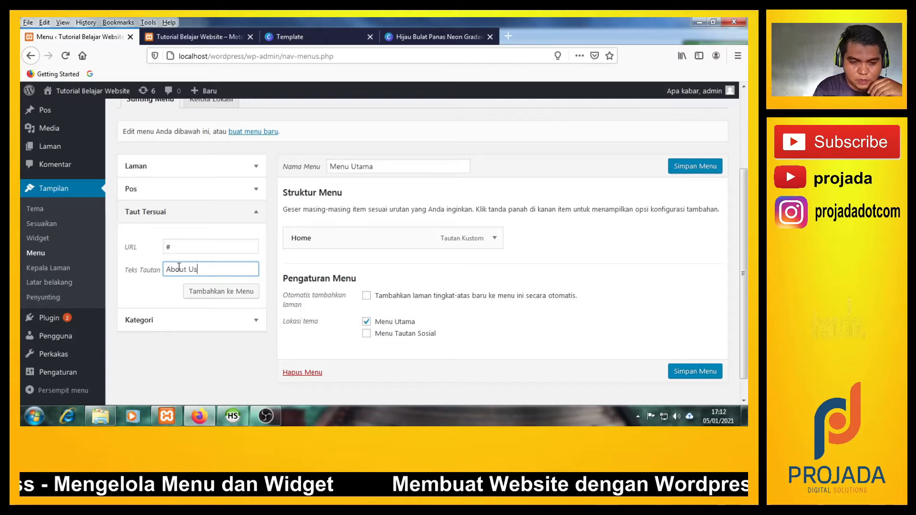
left_click(203, 291)
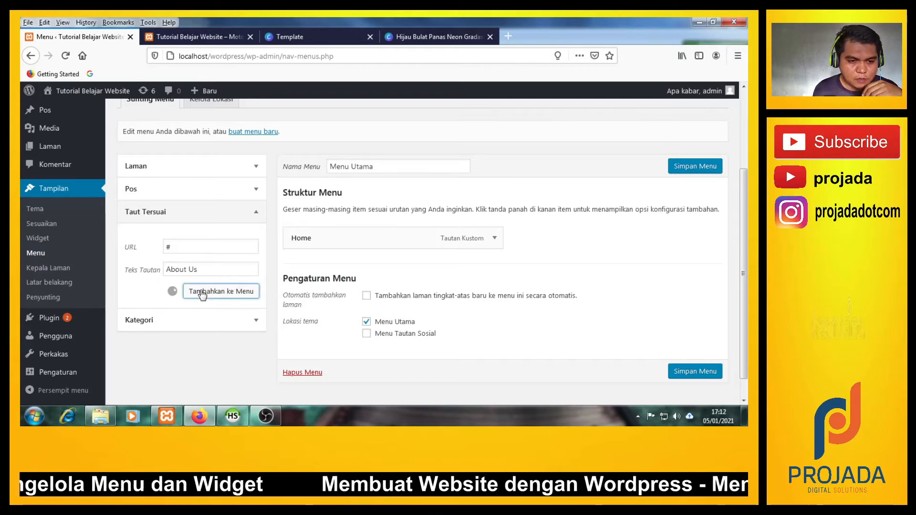
Step: Add a custom link with URL # and link text Contact Us to Menu Utama, and save the menu
left_click_drag(203, 247, 159, 253)
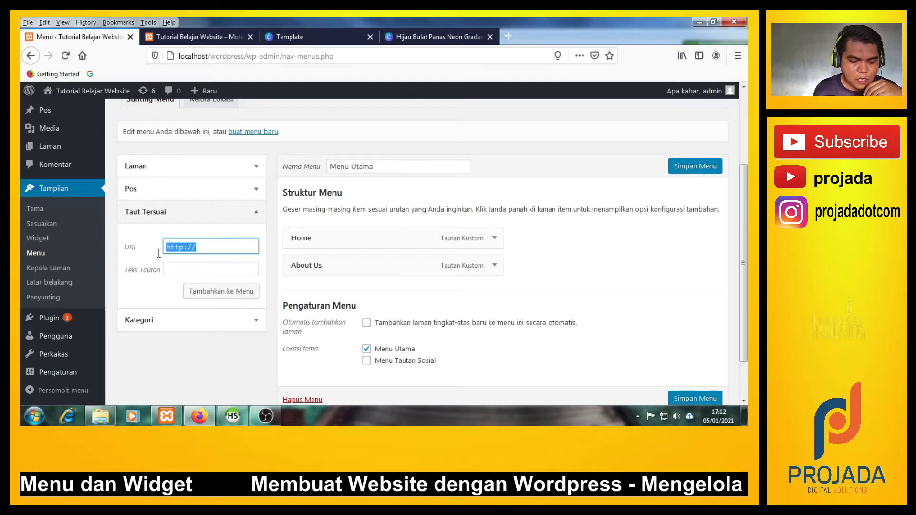
type("#")
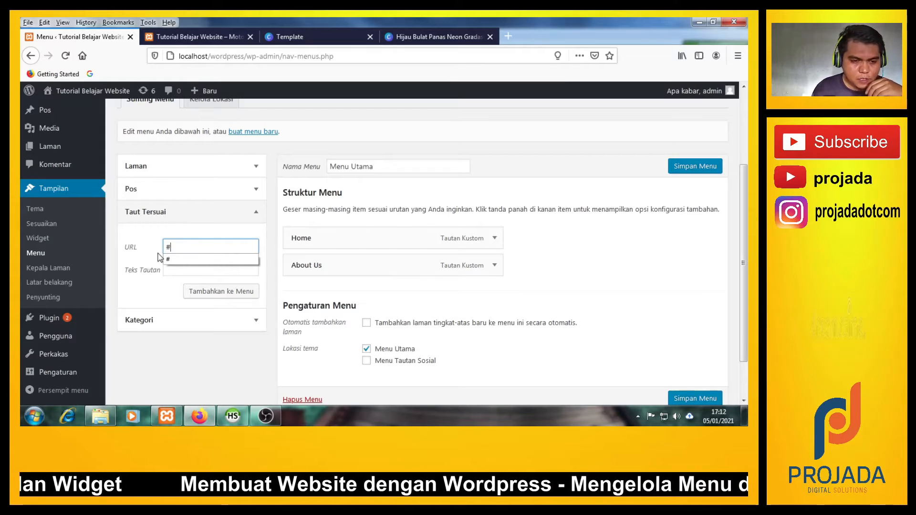
left_click(174, 259)
left_click(183, 272)
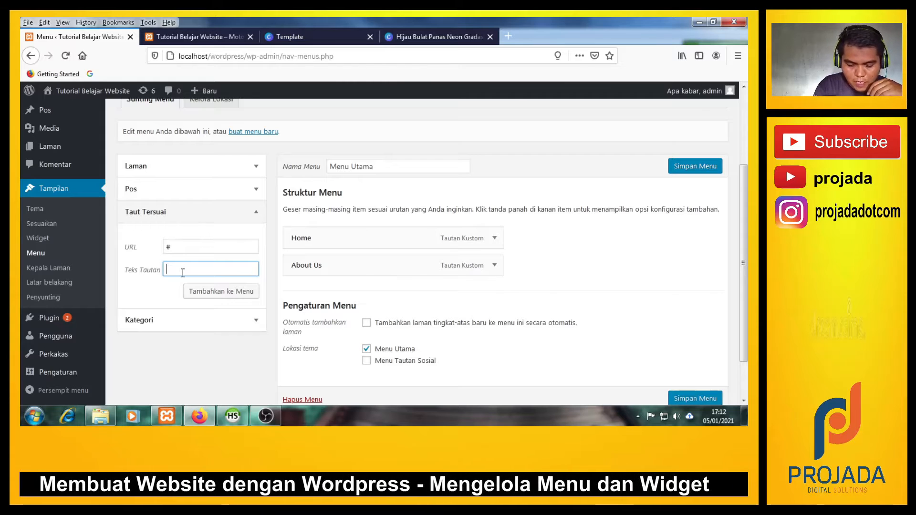
type("Conta")
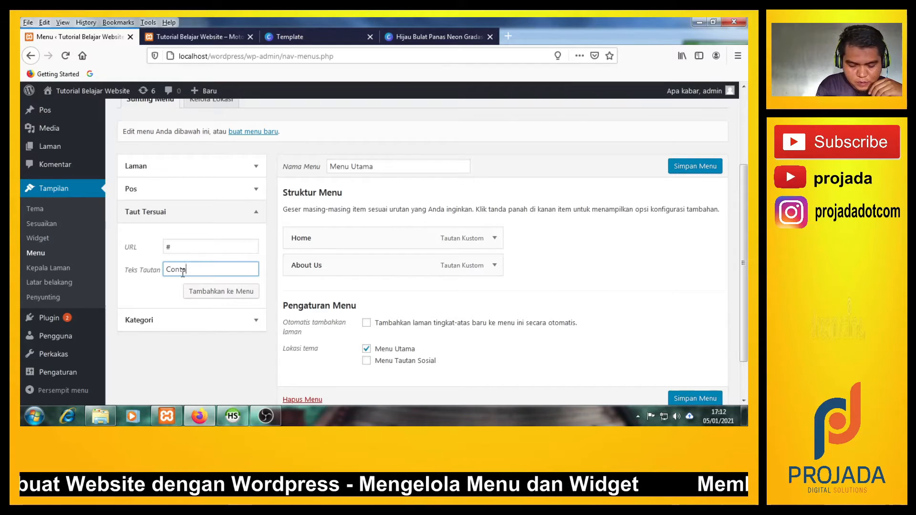
type("ct")
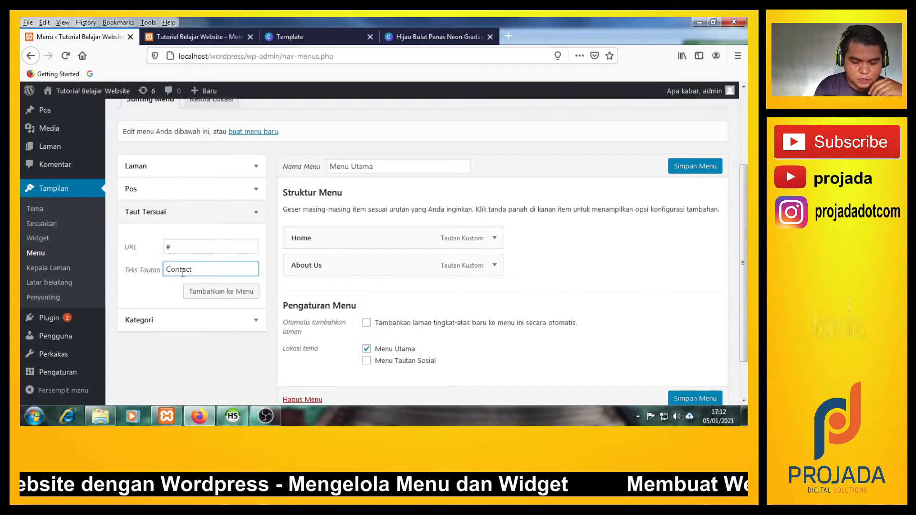
type(" Us")
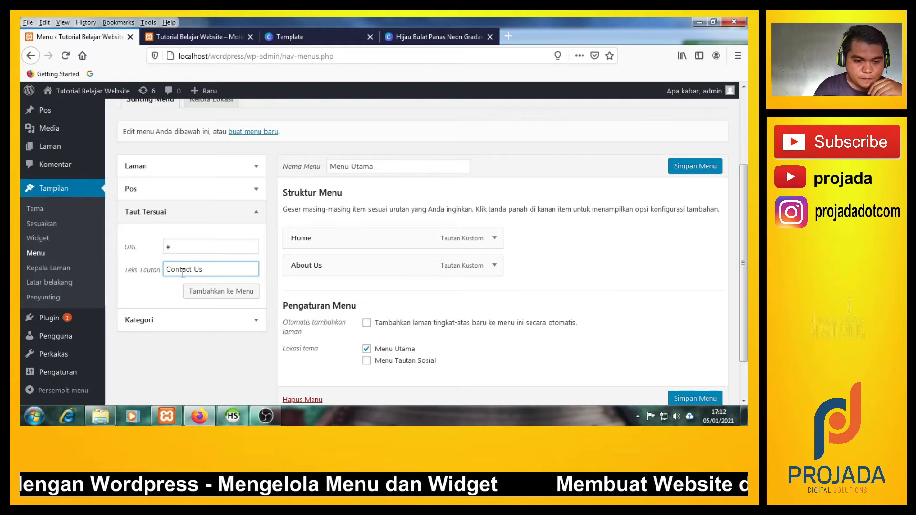
left_click(200, 290)
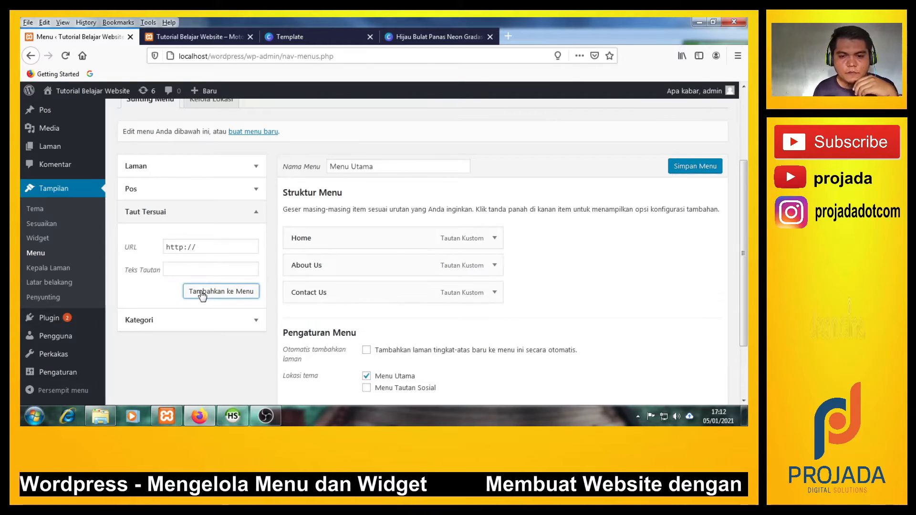
left_click(695, 167)
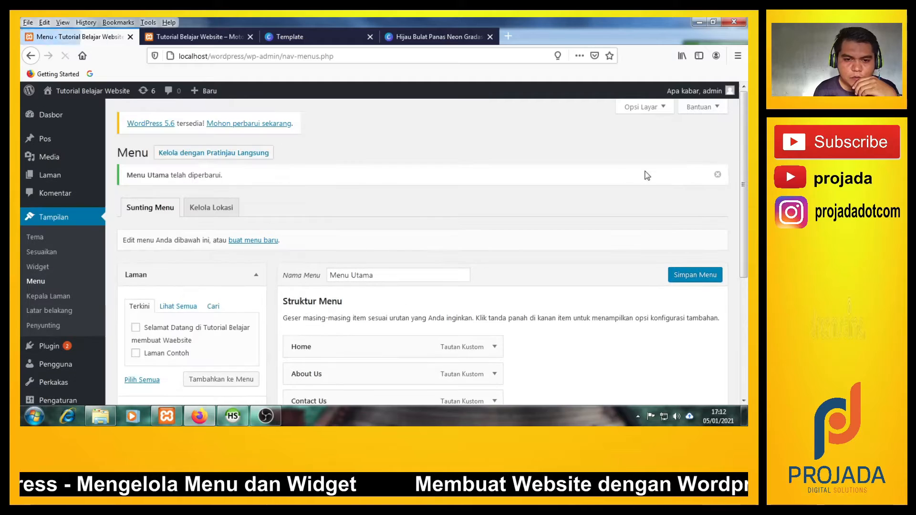
Step: Reload the front page and test the About Us link in its main menu
left_click(178, 35)
left_click(66, 56)
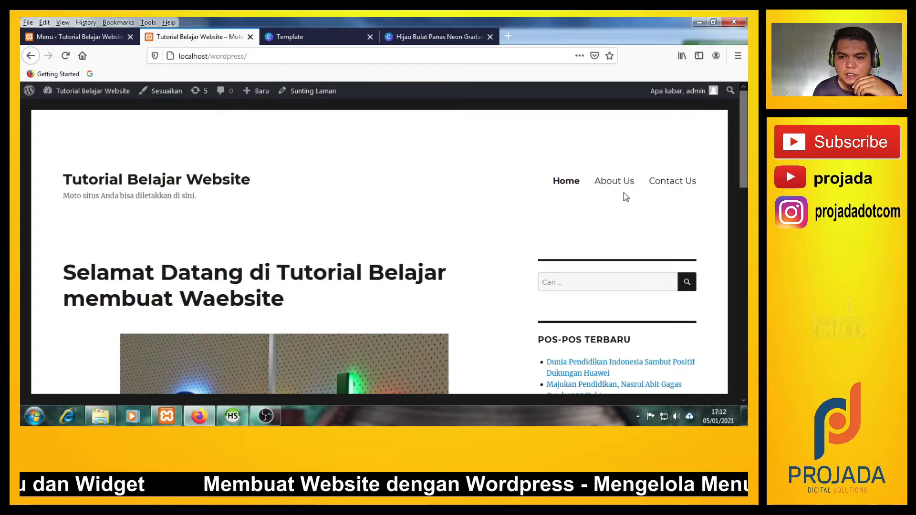
left_click(617, 185)
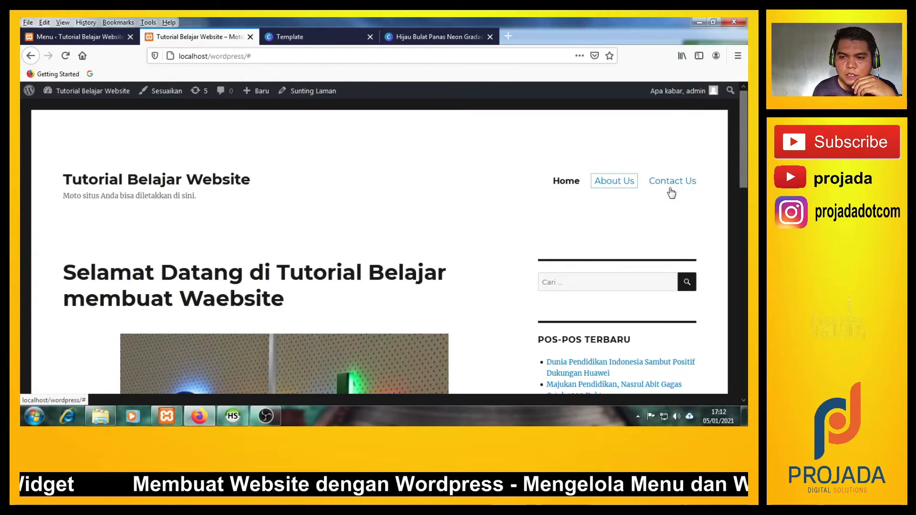
left_click(654, 196)
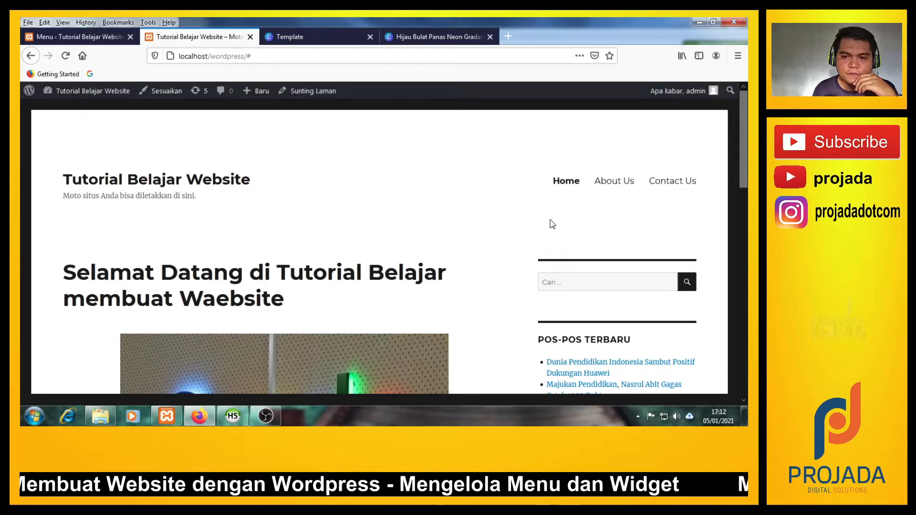
Step: Test the About Us and Contact Us links in the front page's main menu
left_click(606, 185)
left_click(665, 185)
left_click(636, 227)
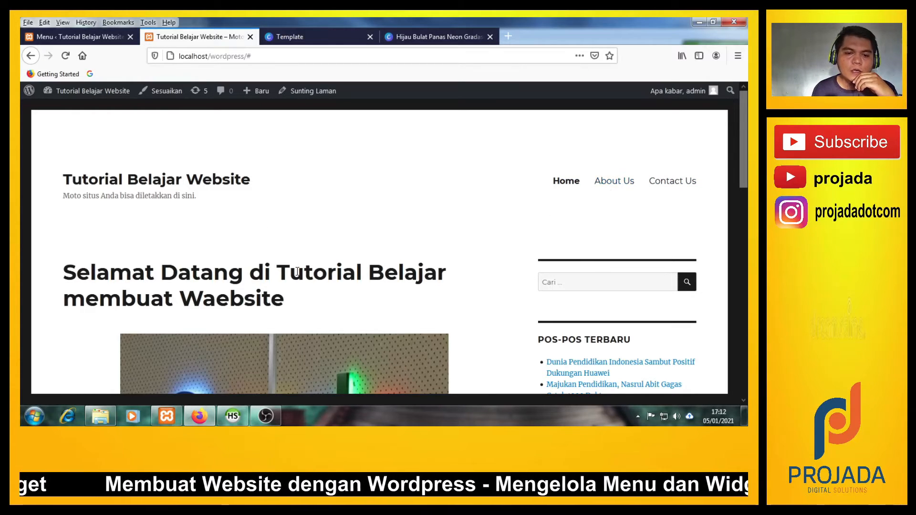
Step: Return to the admin dashboard and start a new page titled About Us
left_click(66, 42)
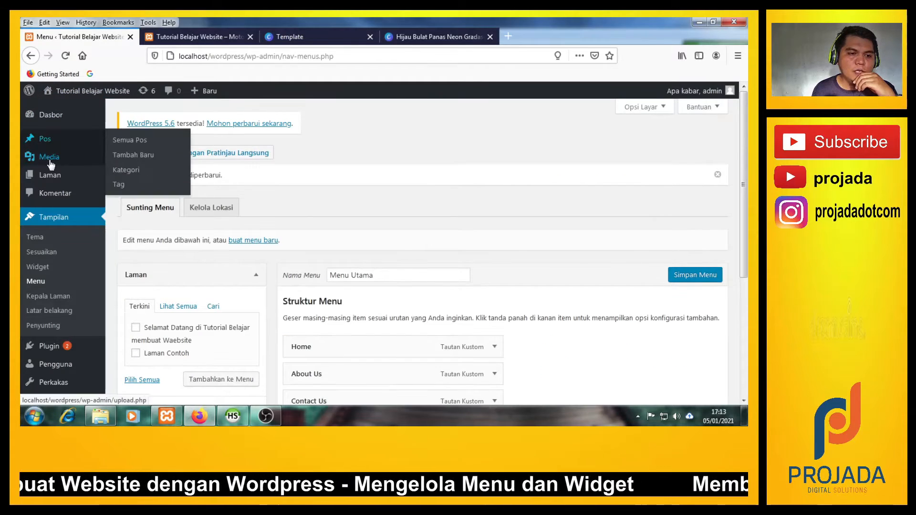
left_click(54, 177)
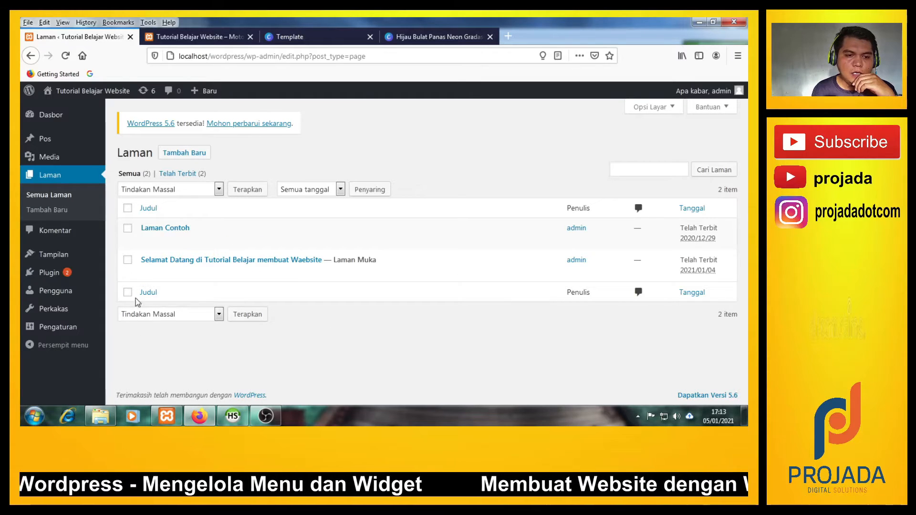
left_click(184, 153)
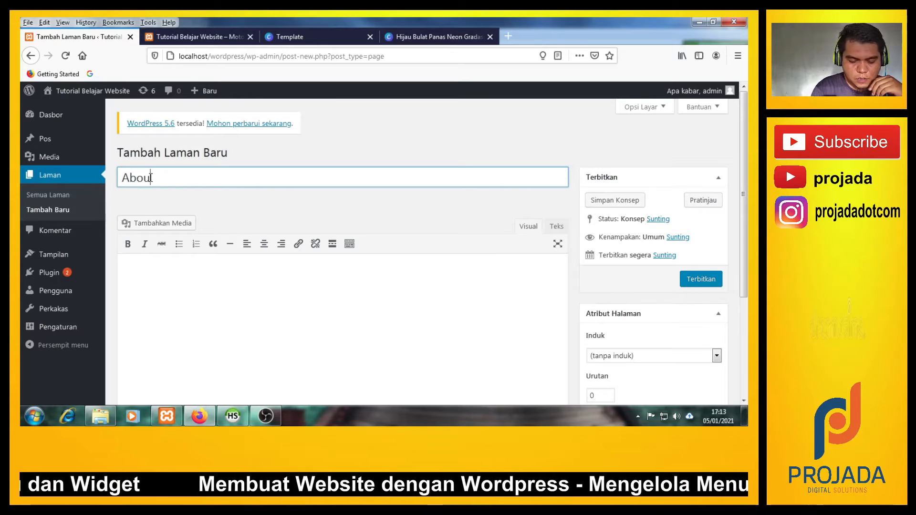
type("About A")
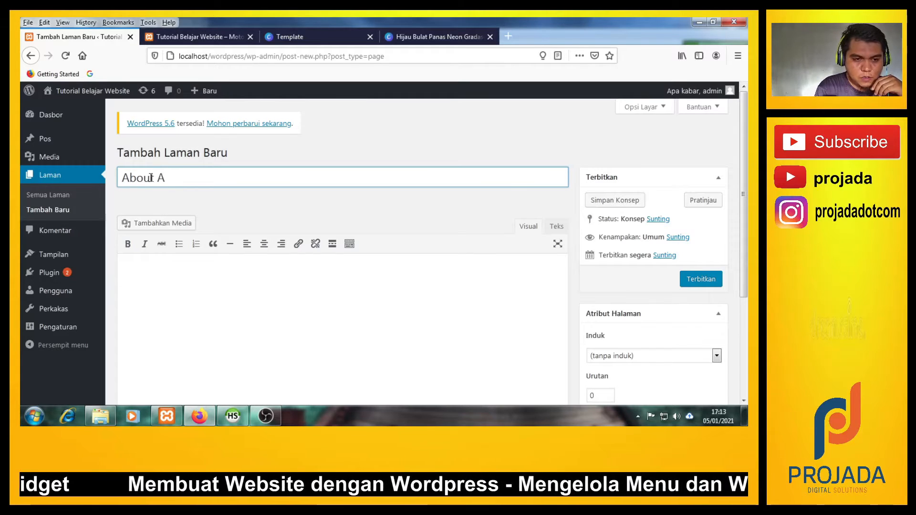
type("s")
key("BackSpace")
key("BackSpace")
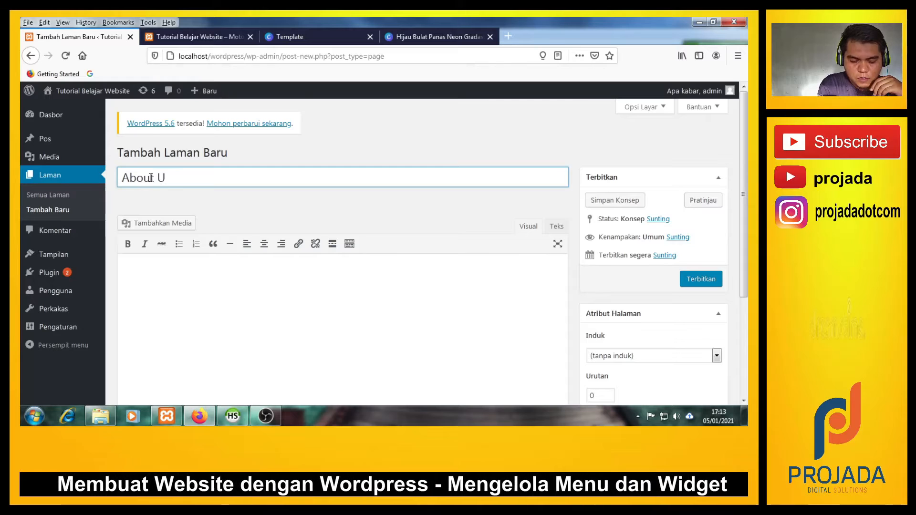
left_click(173, 310)
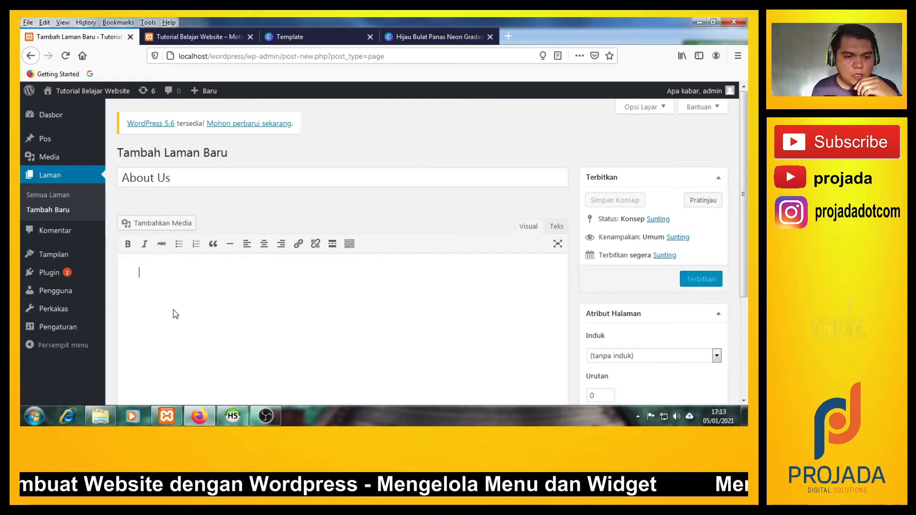
Step: Enter the body text "Isi about us biasanya adalah tentang isi website atau tentang penulis" and publish the About Us page
scroll(174, 310, "down", 2)
scroll(174, 311, "up", 2)
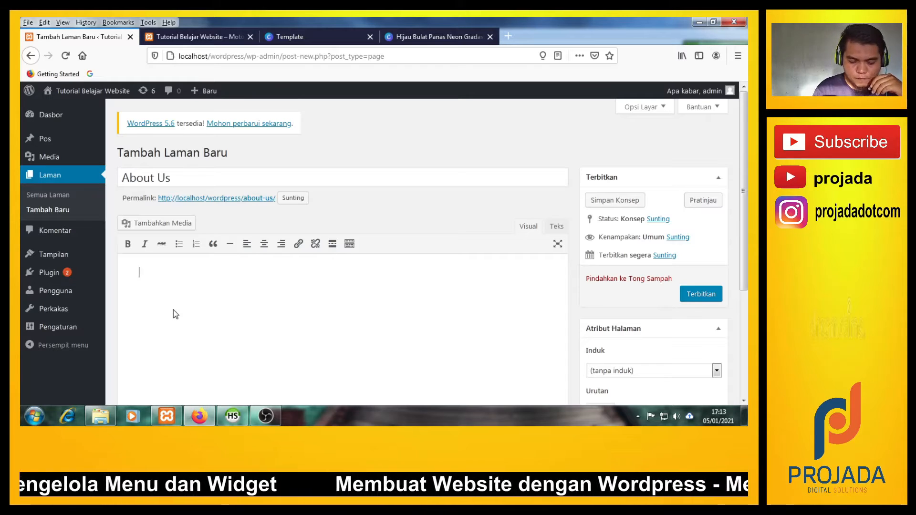
type("Isi about us biasanya adalah tentang isi webs")
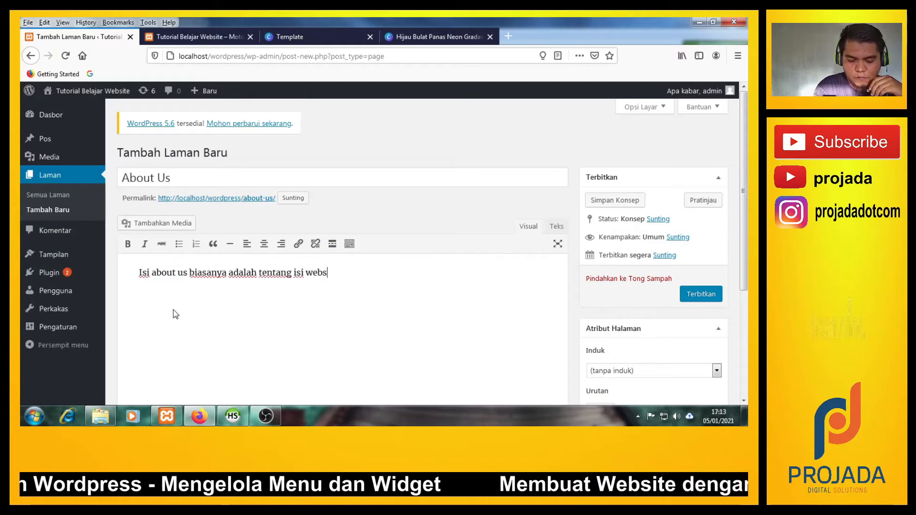
type("ite atau tentang penulis")
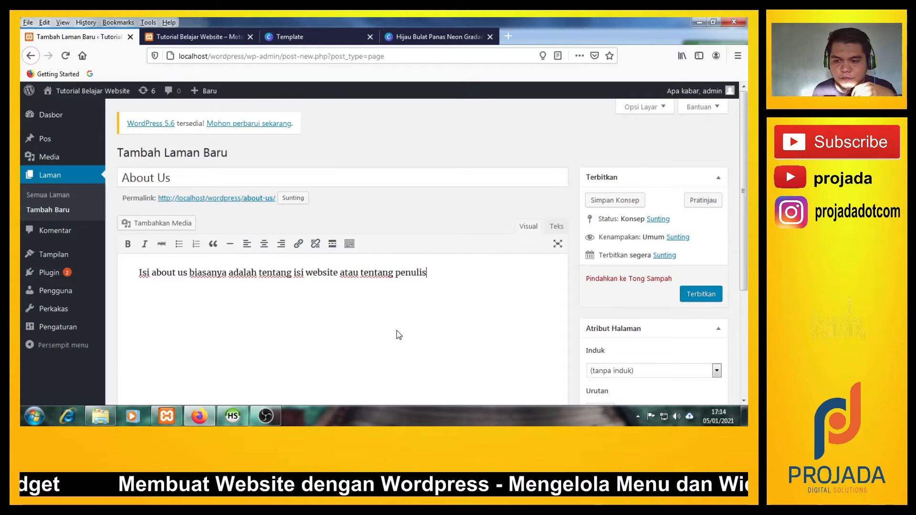
scroll(408, 328, "down", 2)
scroll(407, 326, "up", 2)
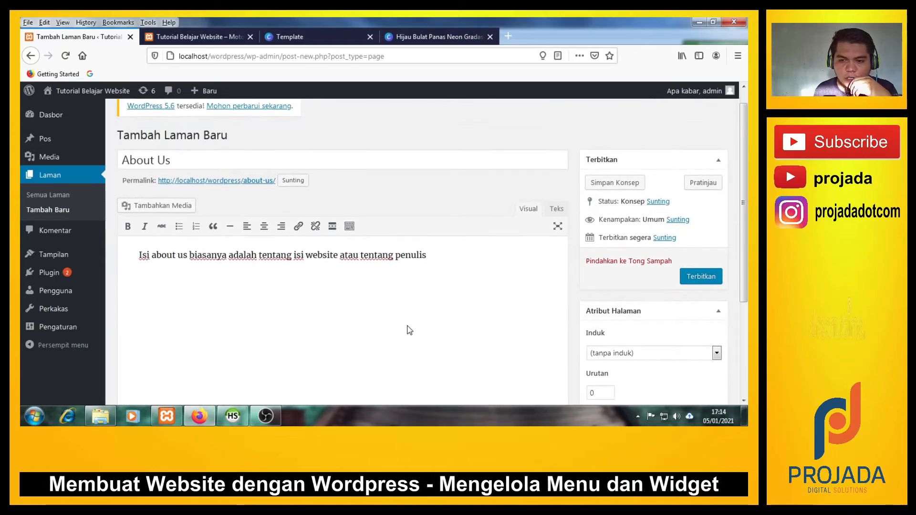
left_click(696, 295)
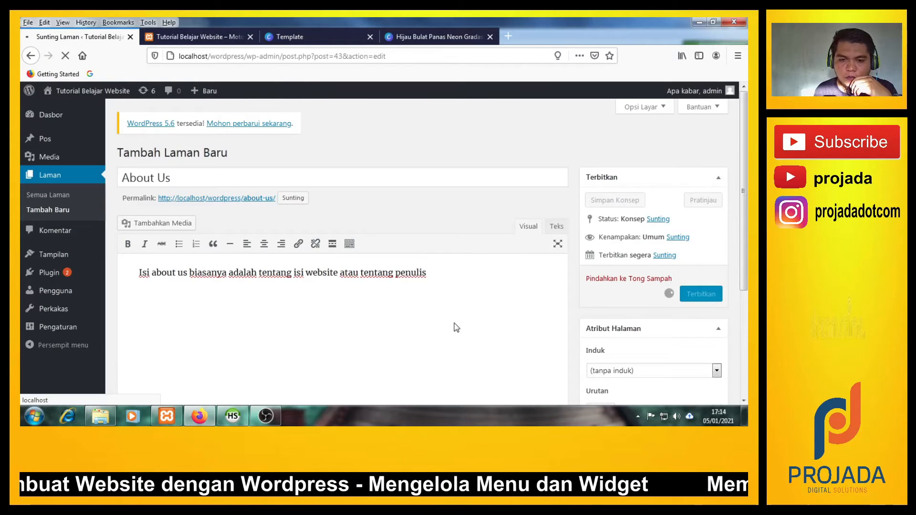
Step: Open the About Us page from the list of all pages and copy its permalink address
left_click(48, 175)
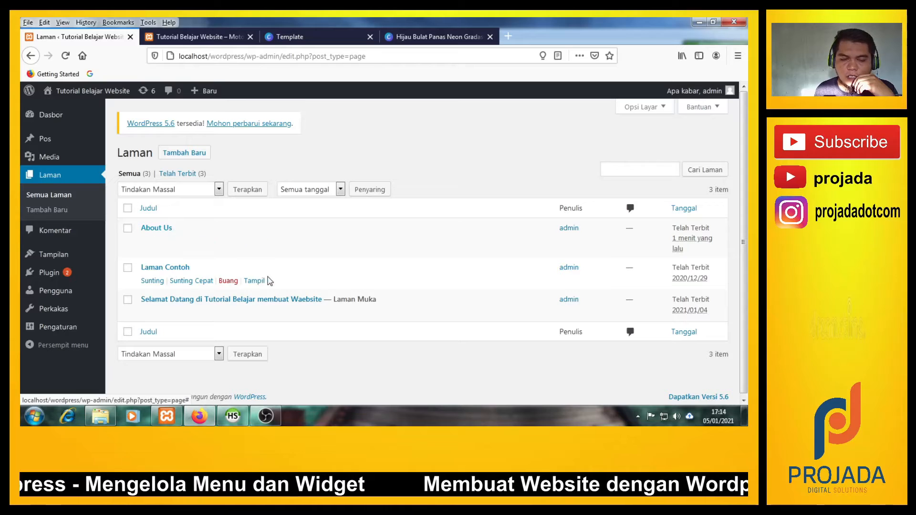
left_click(154, 229)
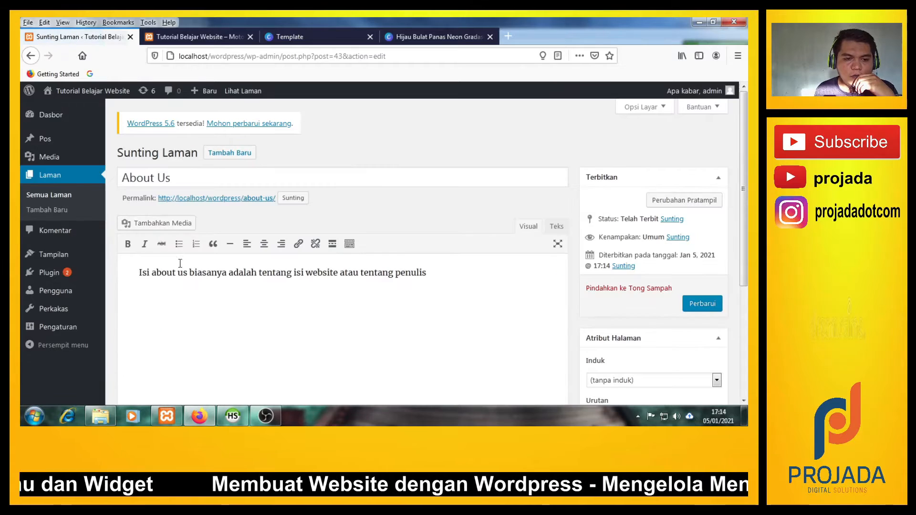
right_click(221, 202)
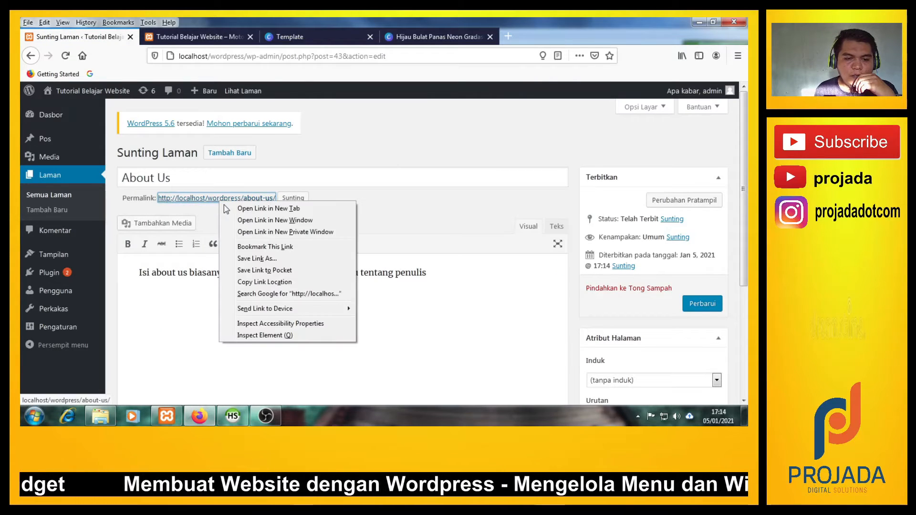
left_click(258, 283)
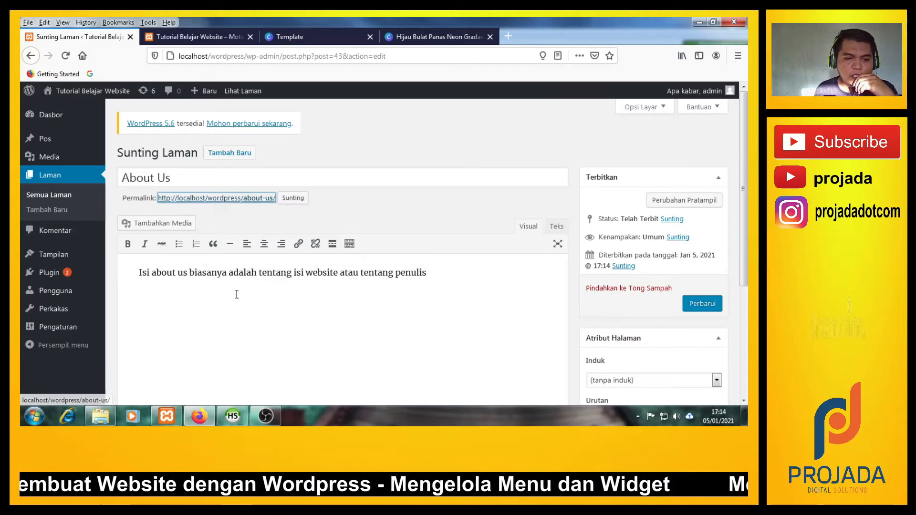
mouse_move(72, 265)
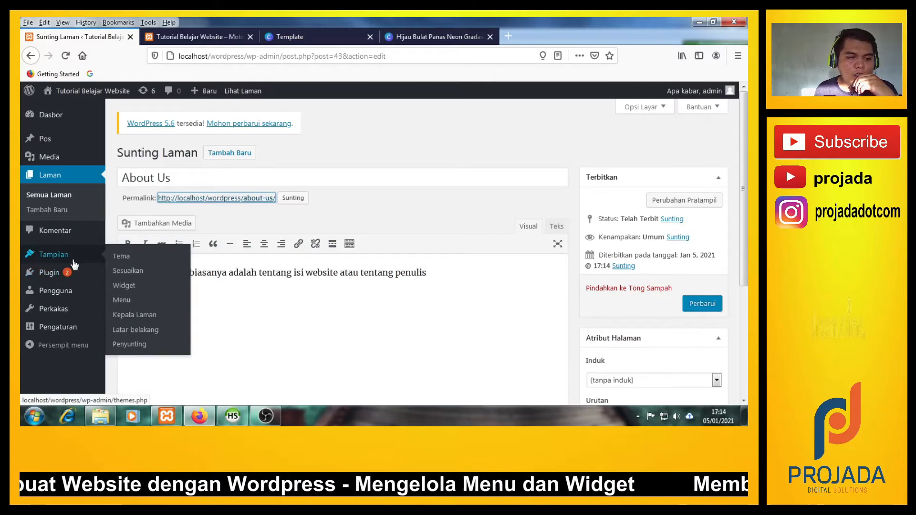
left_click(118, 301)
scroll(207, 297, "down", 3)
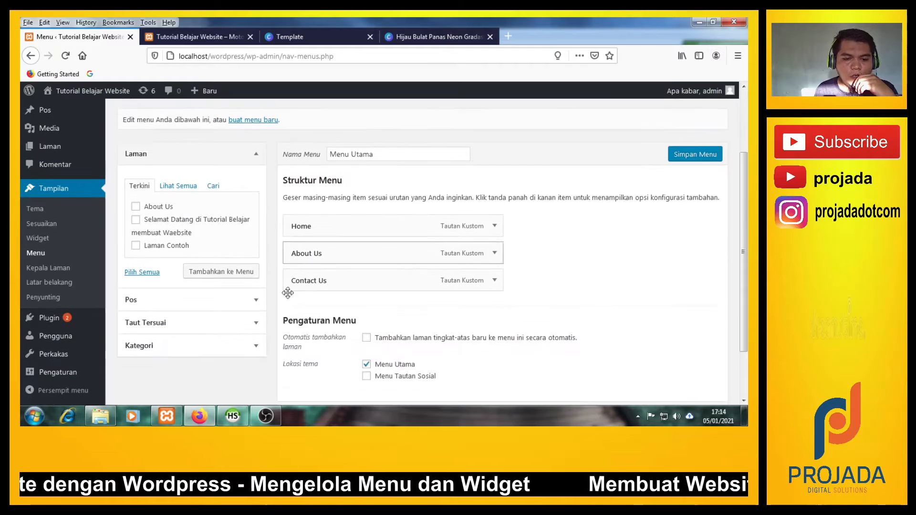
left_click(495, 234)
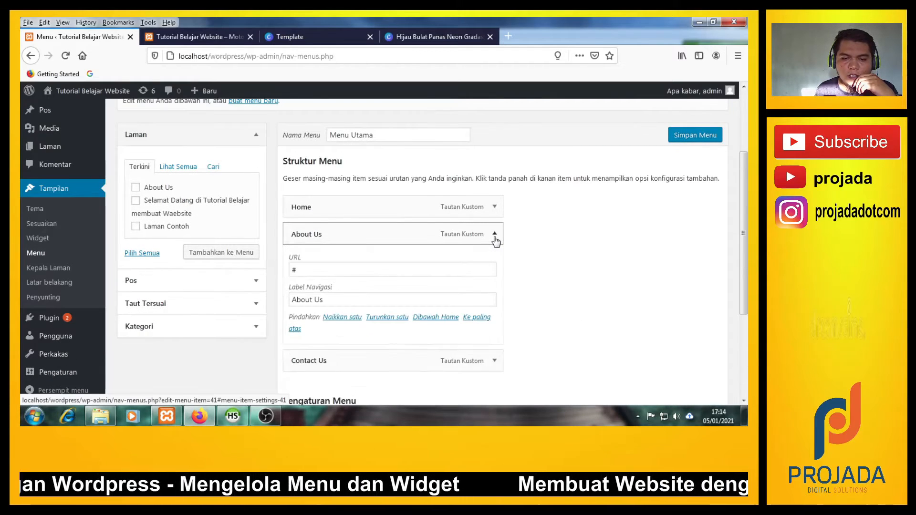
left_click(298, 272)
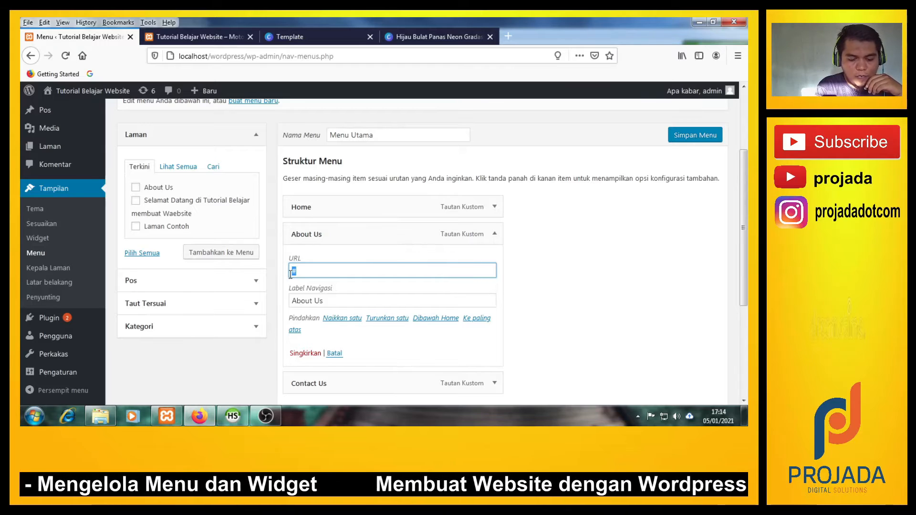
key("ctrl+v")
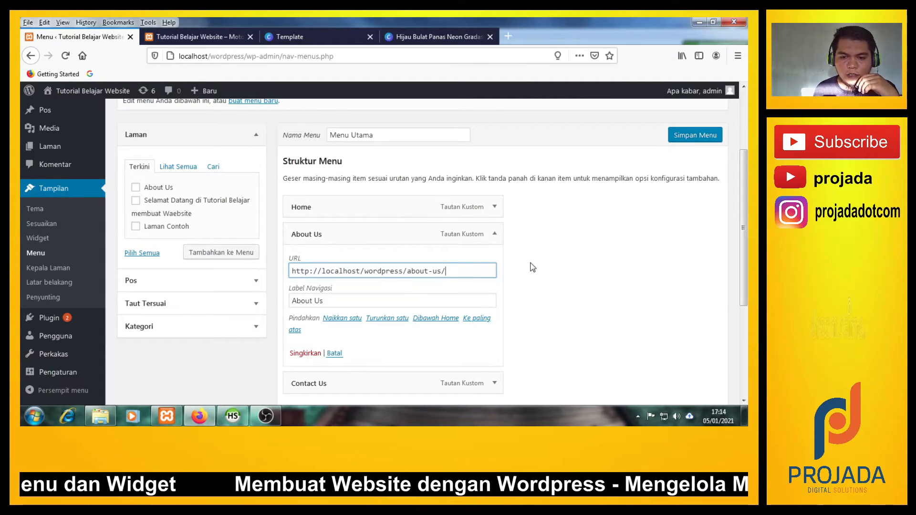
scroll(533, 267, "down", 2)
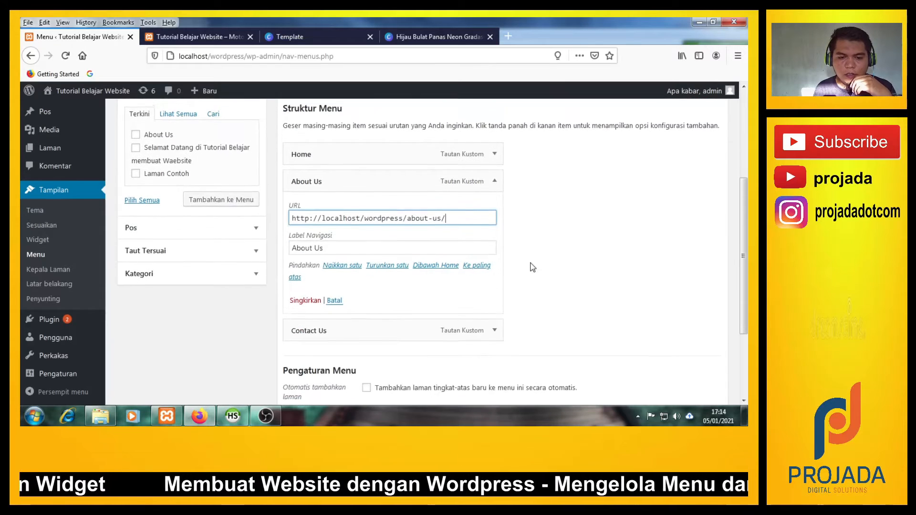
scroll(652, 239, "up", 2)
left_click(689, 136)
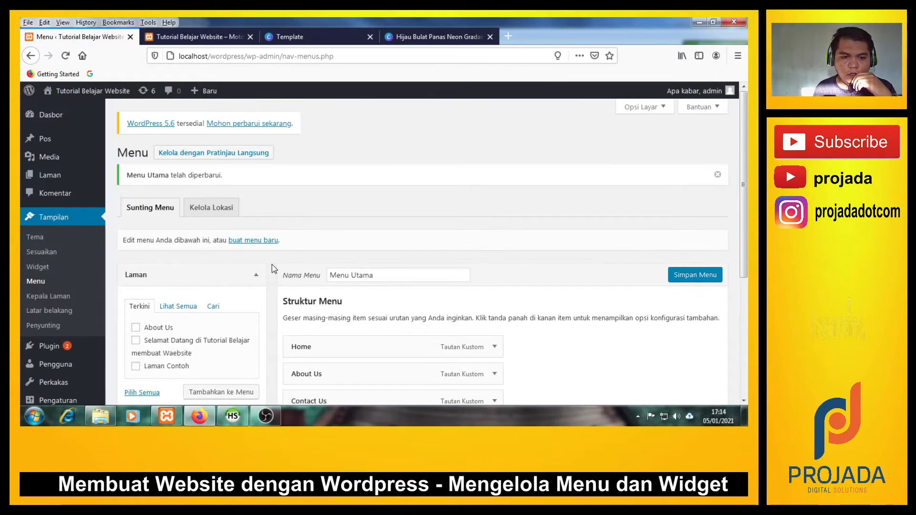
Step: Reload the front page, open the About Us page from its main menu, and test the Contact Us link
left_click(211, 34)
left_click(66, 56)
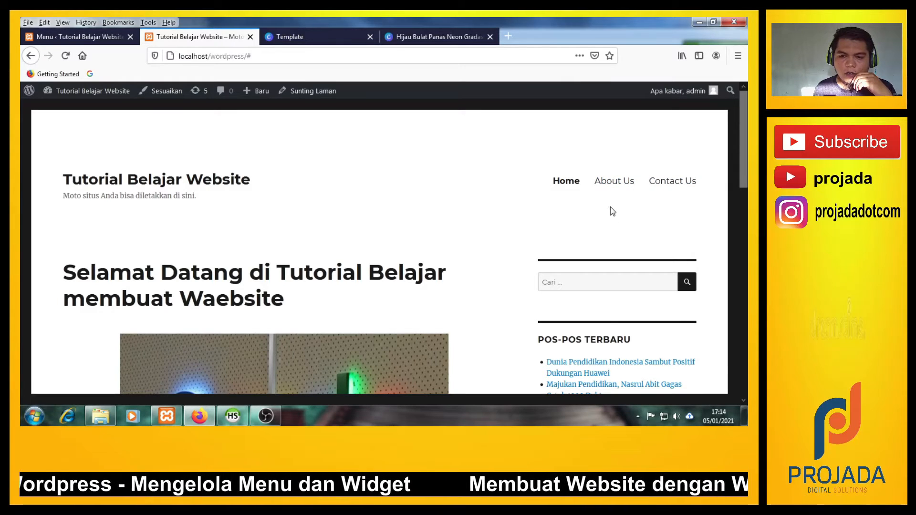
left_click(616, 188)
scroll(433, 253, "down", 3)
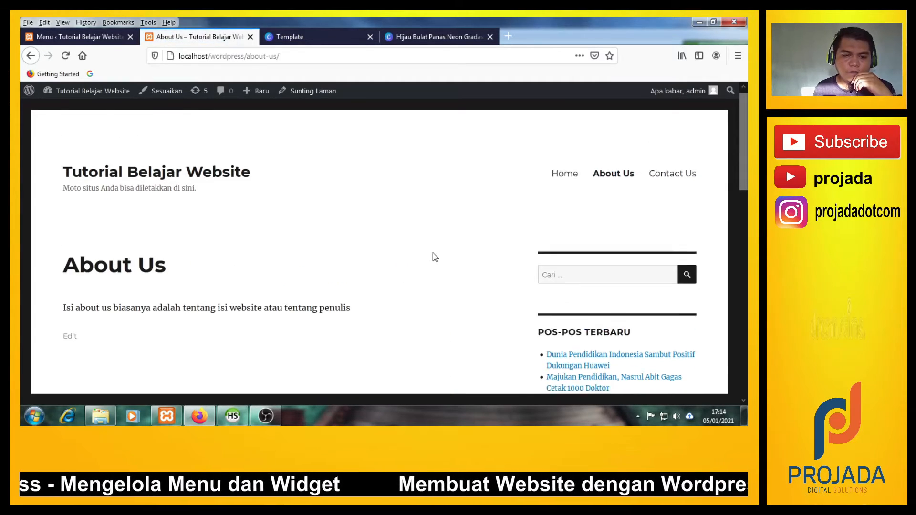
scroll(593, 162, "up", 1)
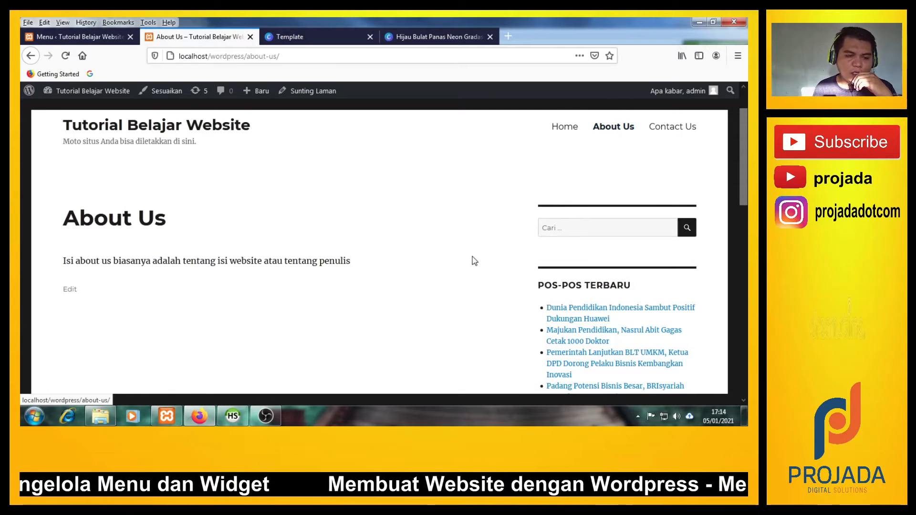
scroll(224, 293, "down", 1)
scroll(143, 281, "up", 1)
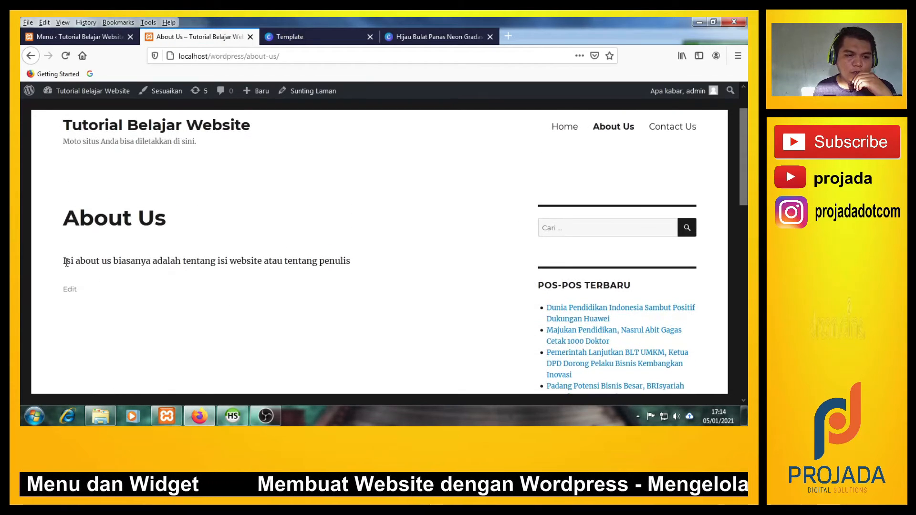
mouse_move(62, 265)
left_mouse_down()
mouse_move(112, 258)
mouse_move(61, 264)
left_mouse_up()
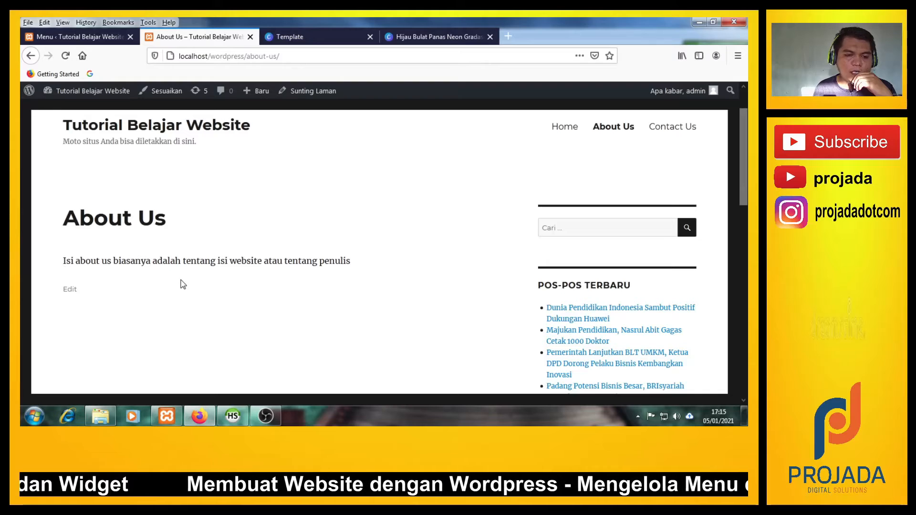
scroll(190, 285, "up", 1)
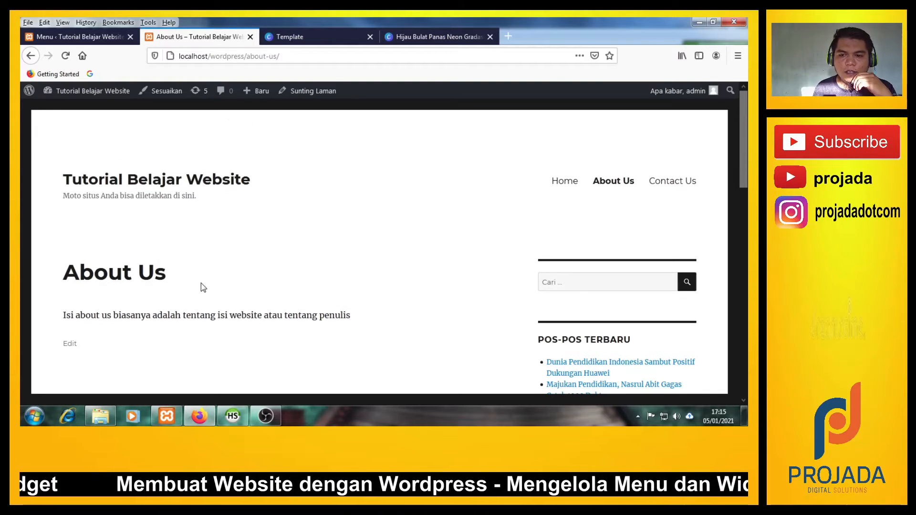
left_click(674, 186)
left_click(181, 269)
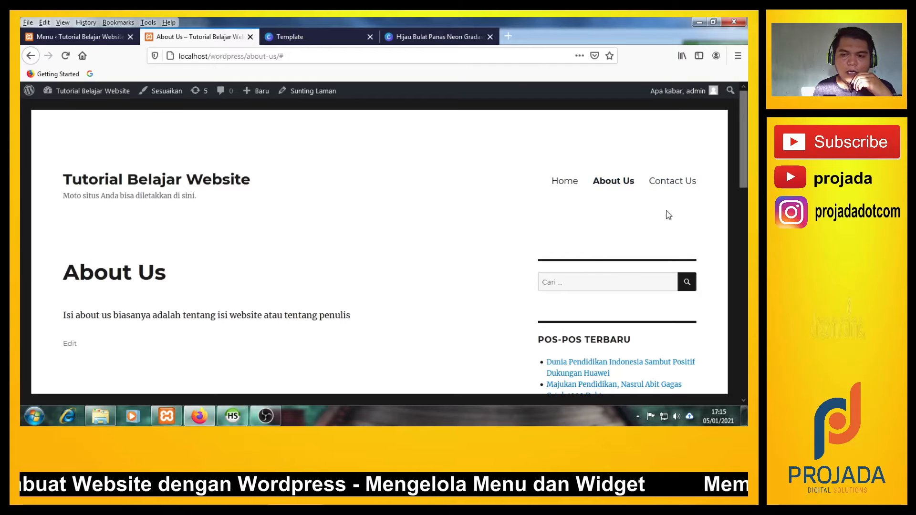
Step: Go back to the admin page list and start a new page titled Contact Us
left_click(112, 37)
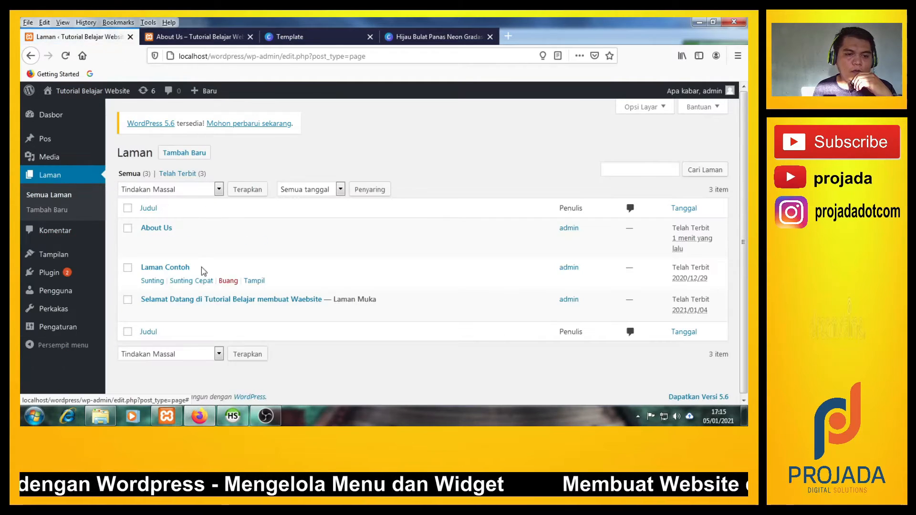
left_click(193, 154)
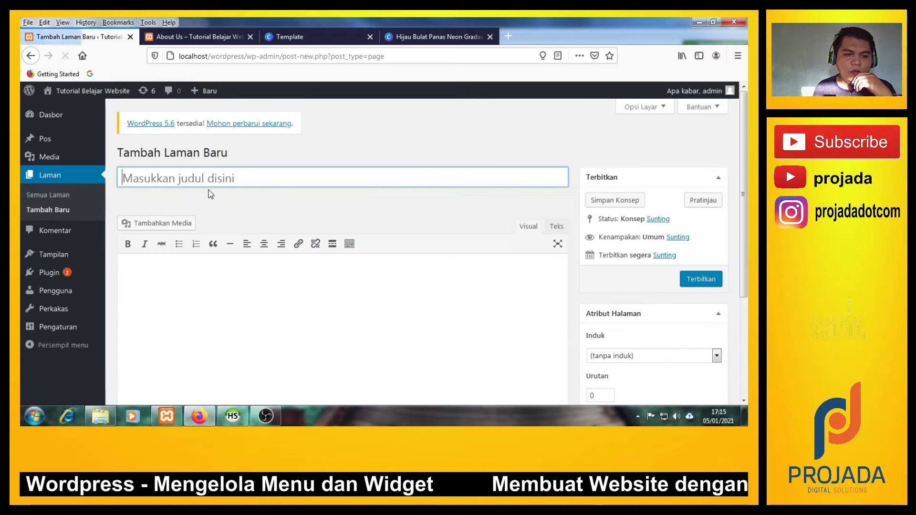
type("C")
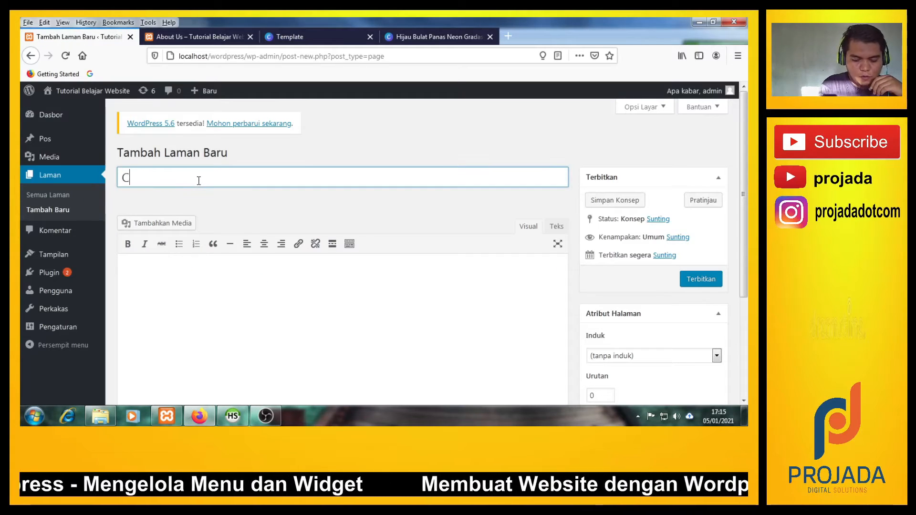
type("ontact Us")
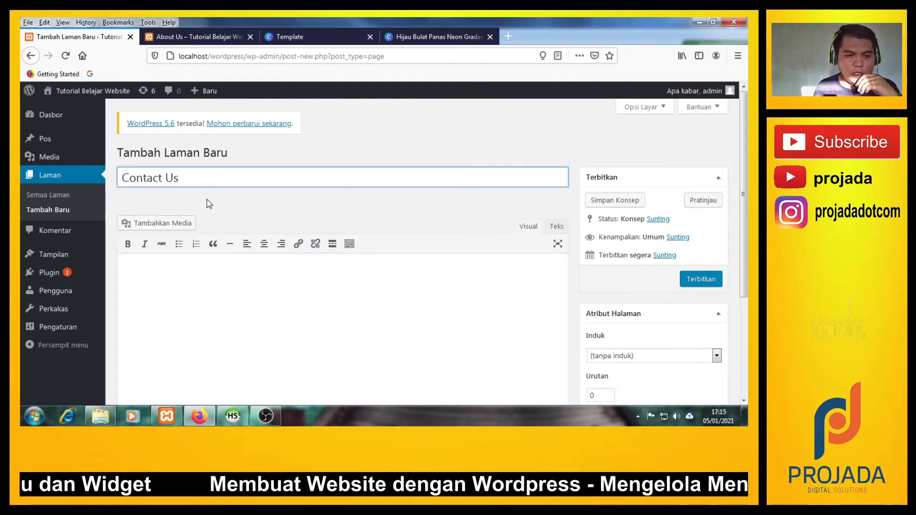
left_click(182, 278)
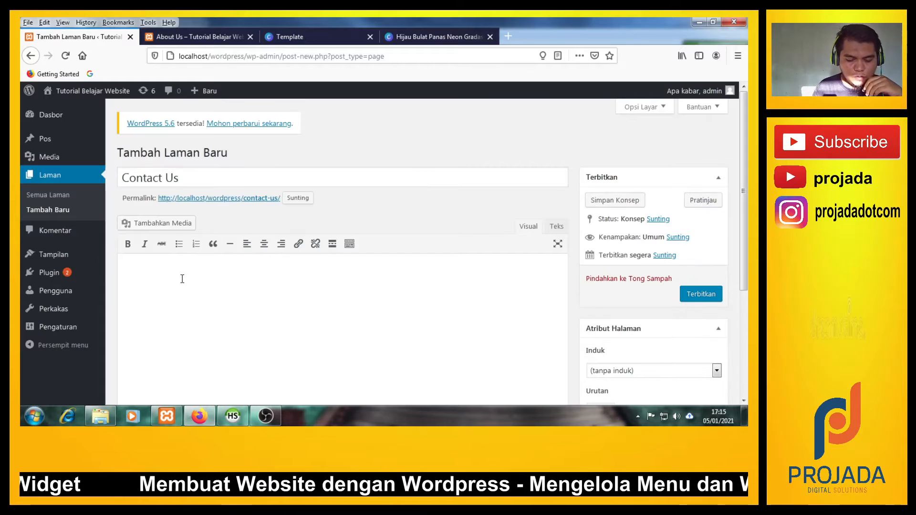
Step: Fill the Contact Us page with "Isi contact Us biasanya informasi tentang alamat 1, alamat 2, no. telp/hp, email, sosmed, fax dll" and publish it
type("Isi contact Us biasanya ")
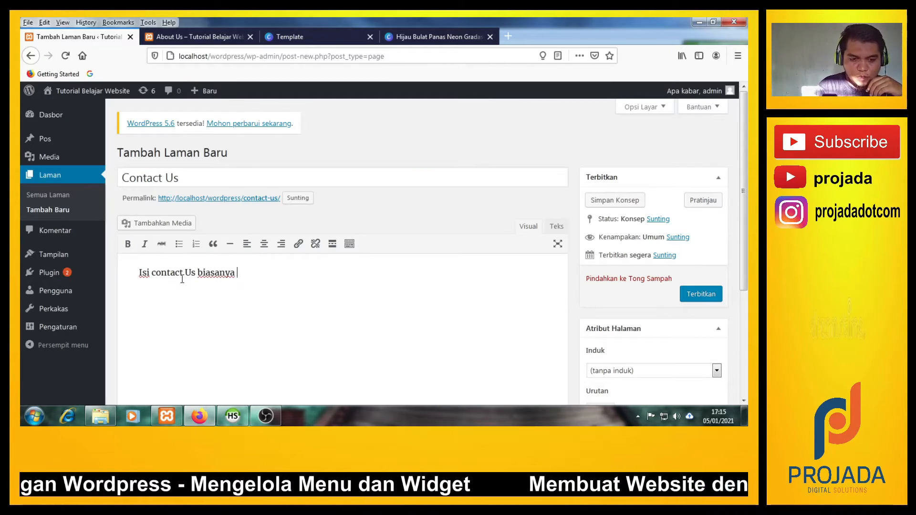
type("informasi tentang alamat,")
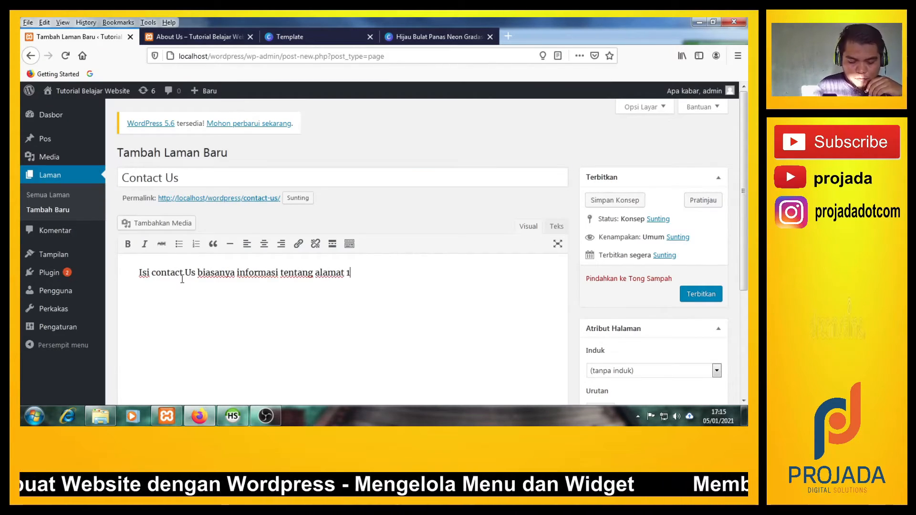
type(", alamat 2, no. telp/hp, email,")
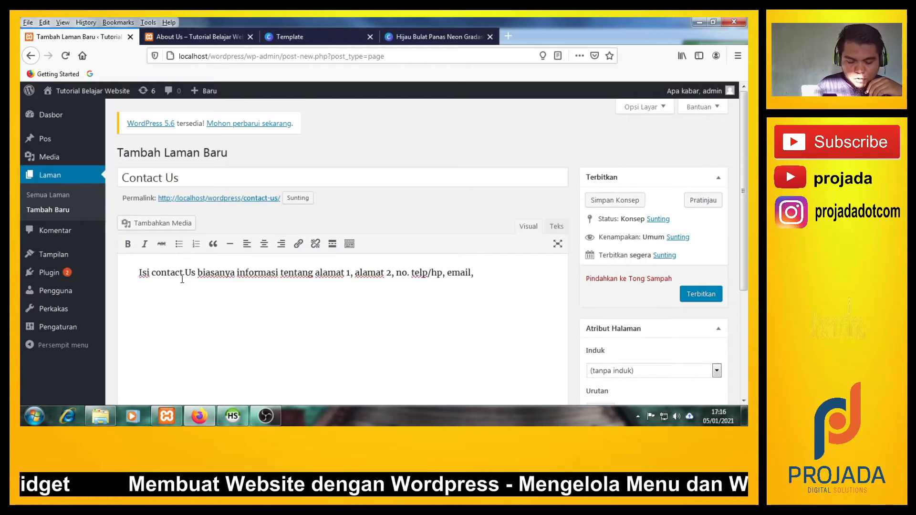
type(" sosmed, fax dll")
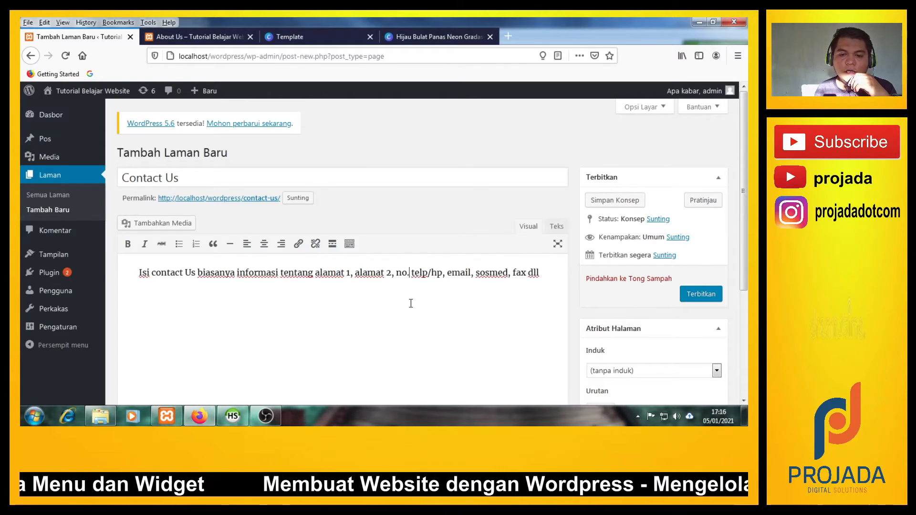
left_click(690, 296)
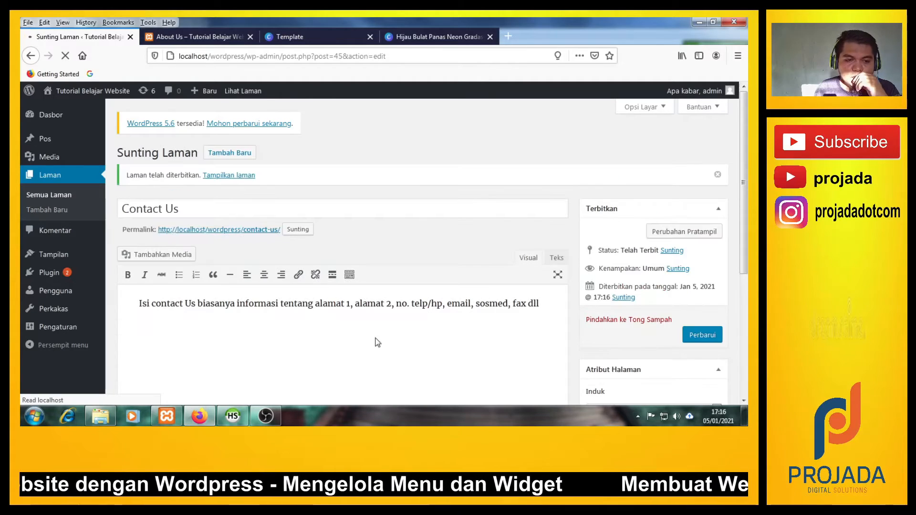
Step: Open the Contact Us page from the list of all pages and copy its permalink address
left_click(56, 176)
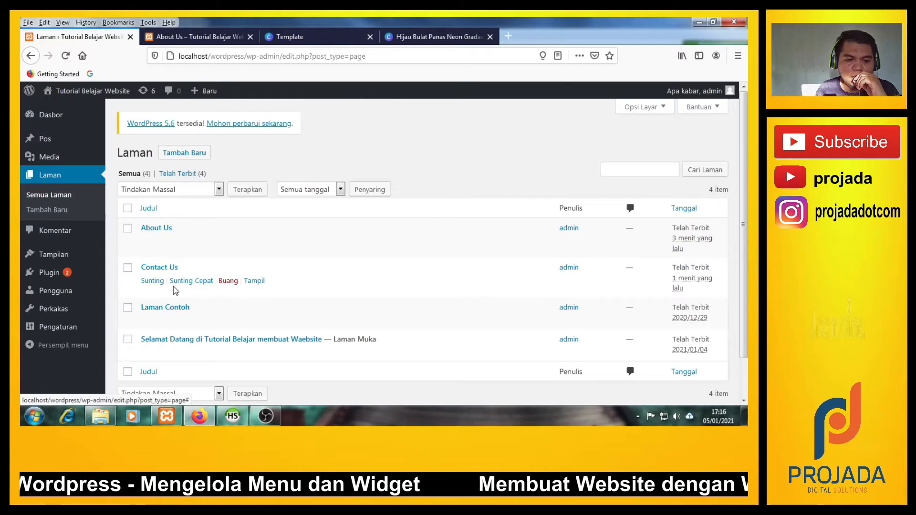
left_click(171, 269)
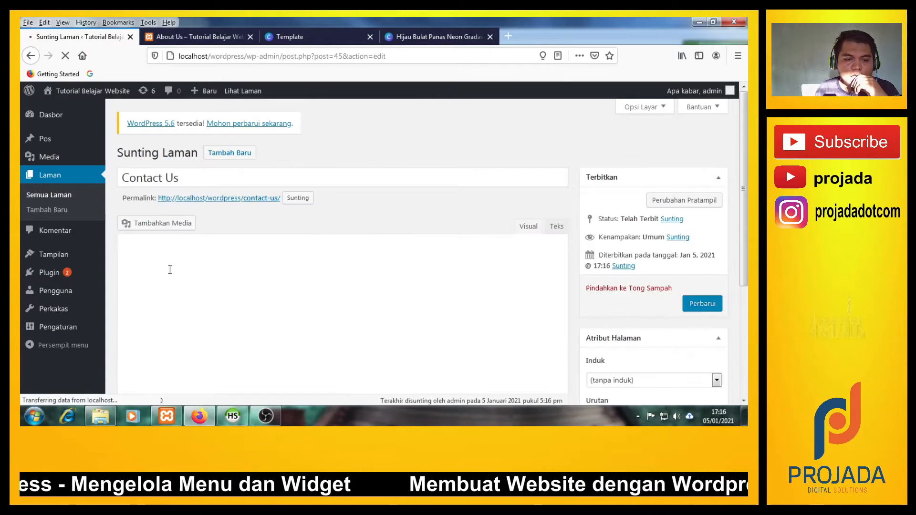
right_click(216, 198)
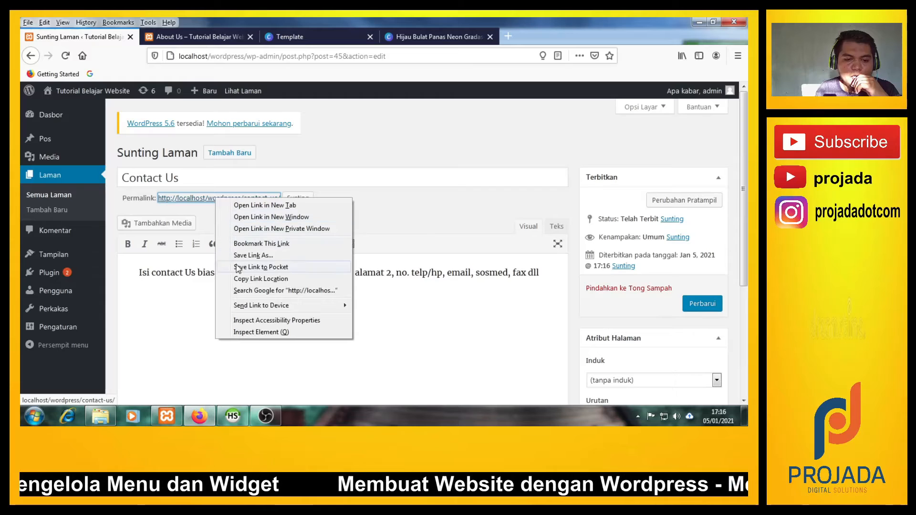
left_click(229, 279)
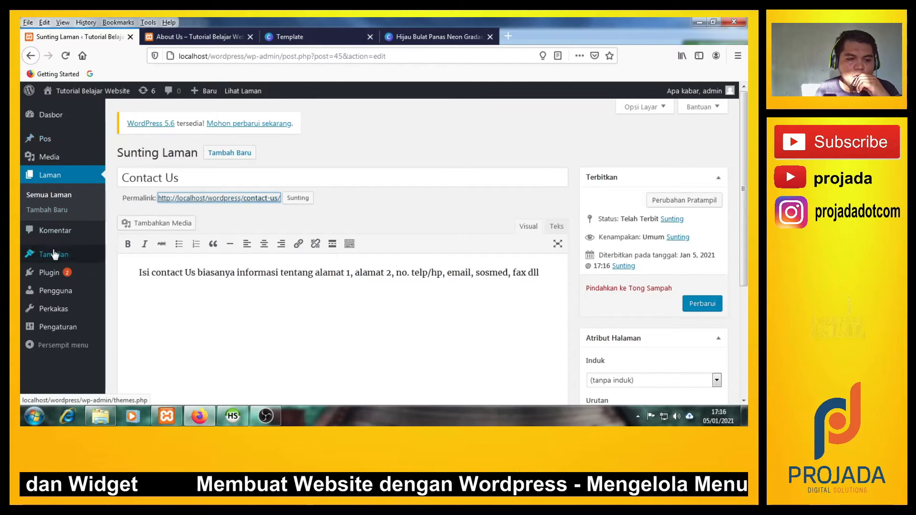
left_click(121, 304)
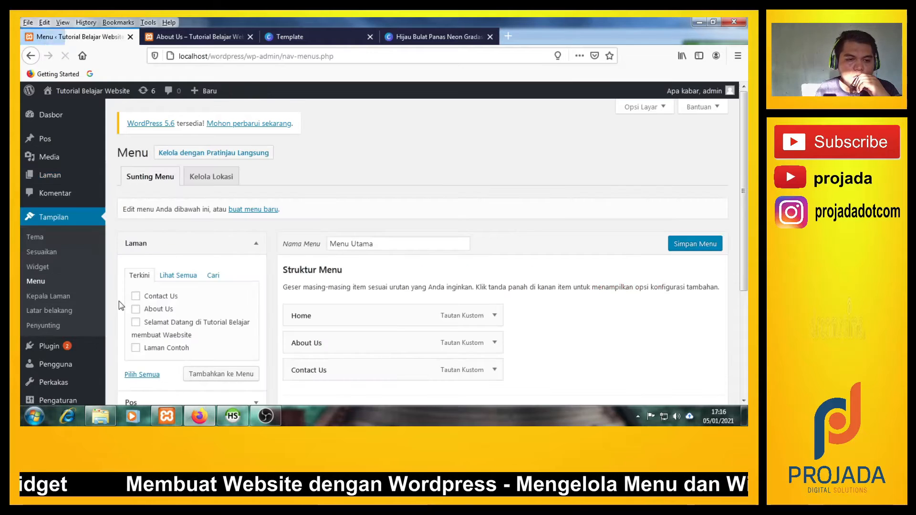
scroll(365, 328, "down", 3)
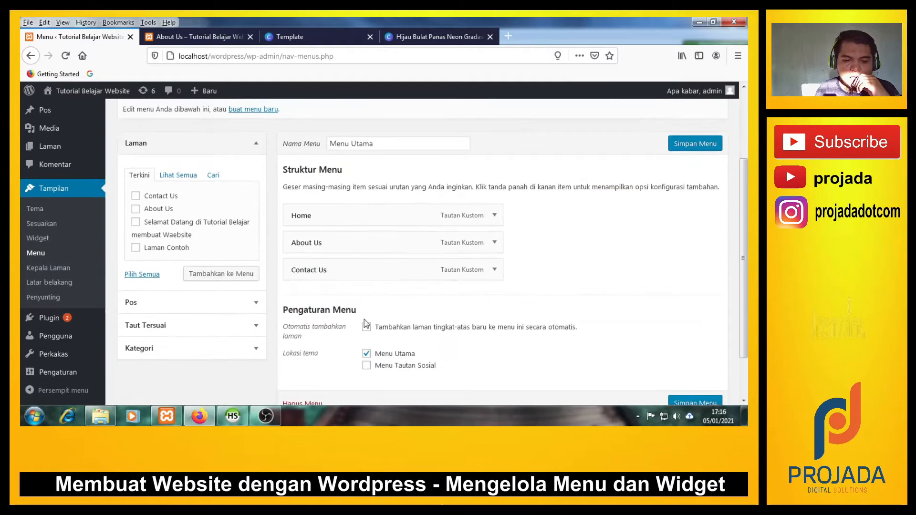
left_click(494, 261)
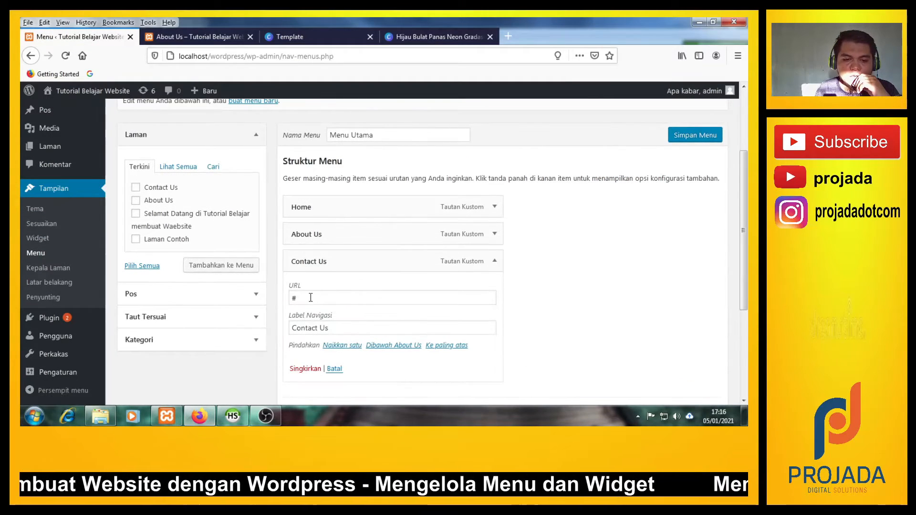
double_click(294, 299)
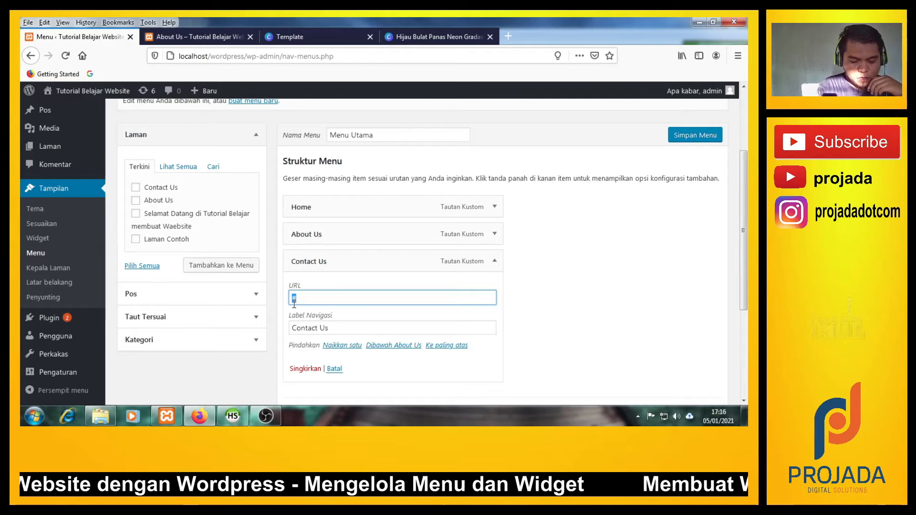
key("ctrl+v")
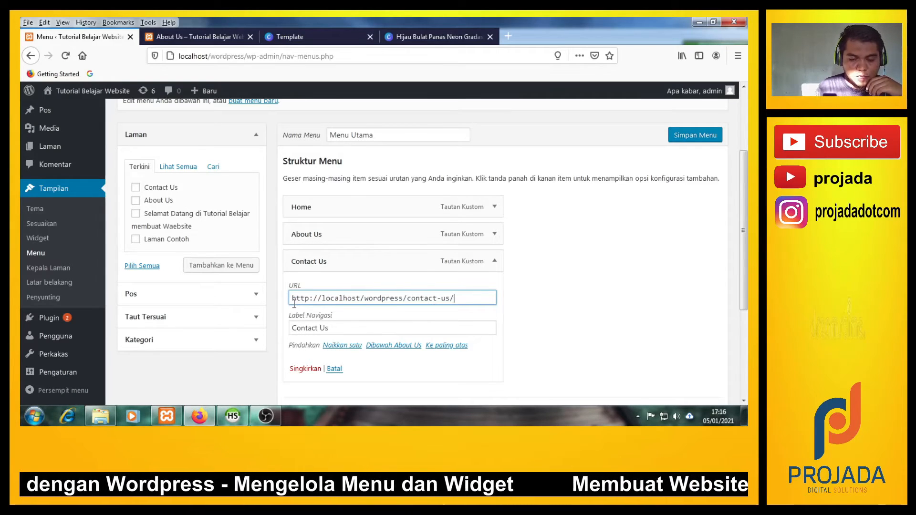
left_click(545, 285)
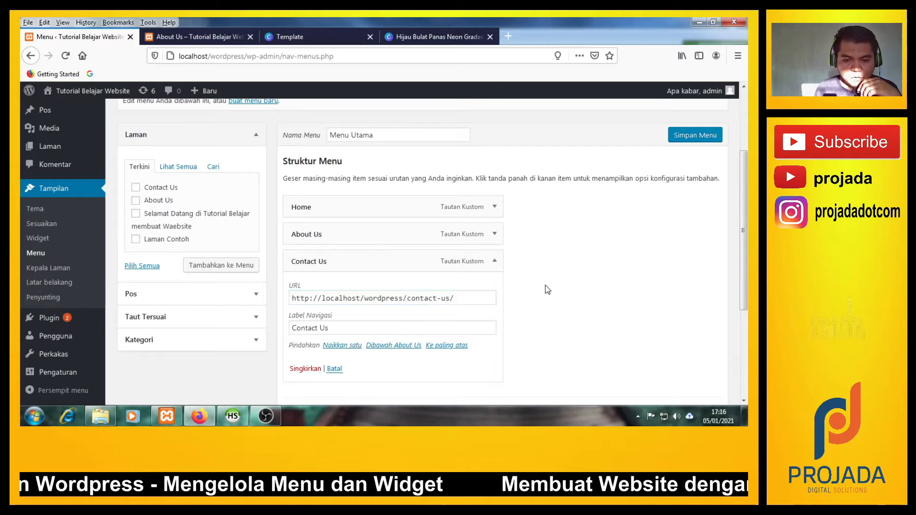
scroll(545, 285, "down", 2)
scroll(545, 285, "up", 3)
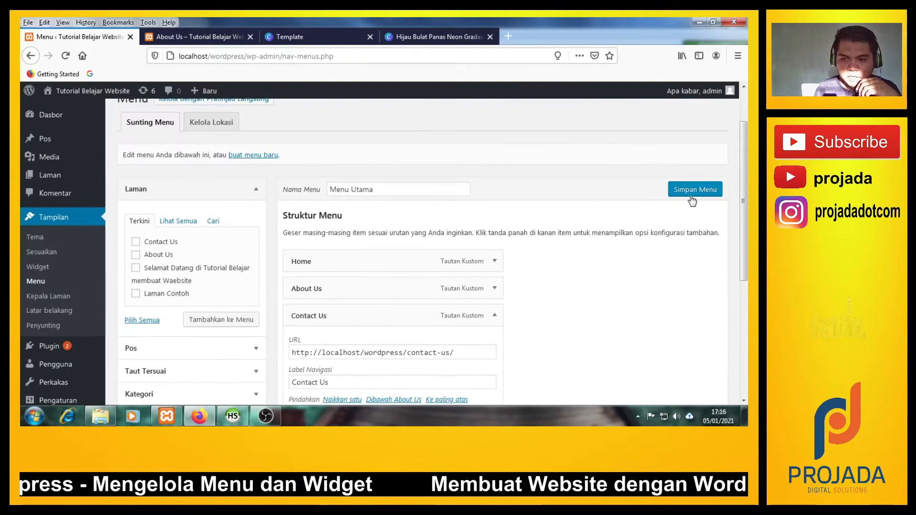
left_click(691, 197)
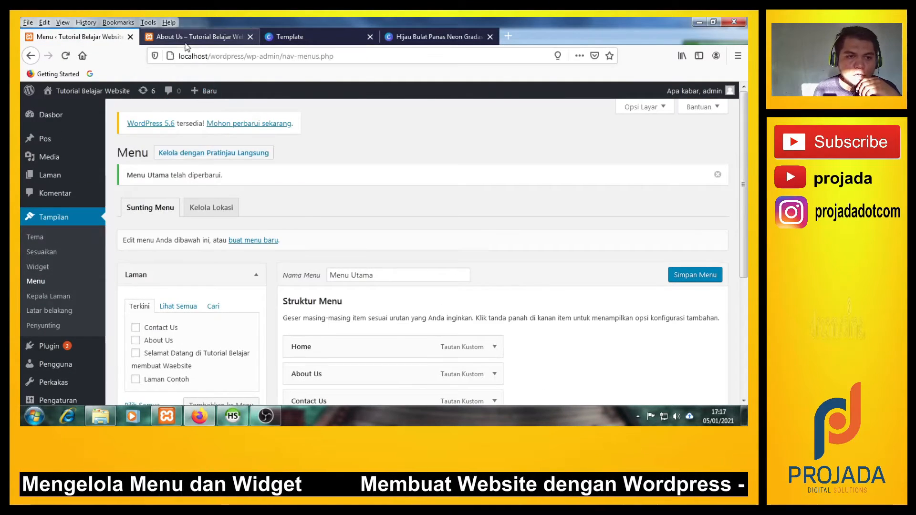
Step: Reload the site's About Us page, read the Contact Us page through its main menu link, and return to Home
left_click(186, 38)
left_click(66, 57)
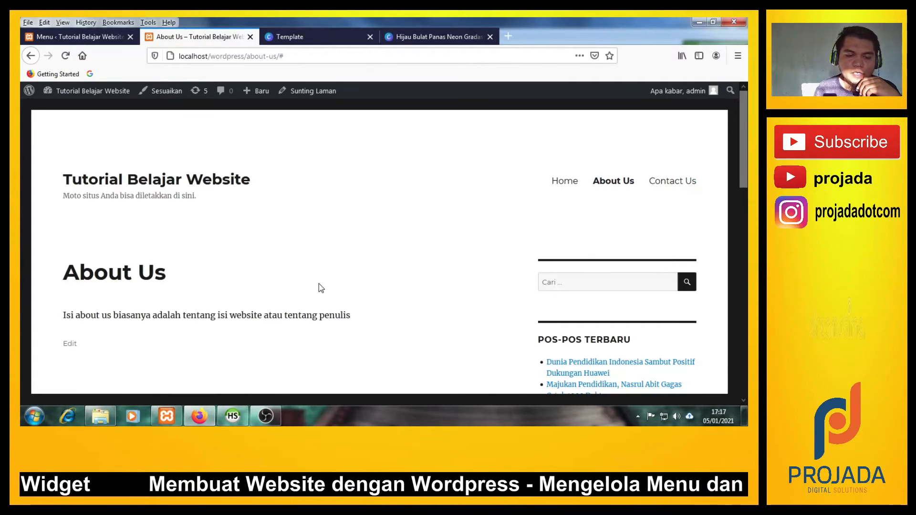
scroll(296, 277, "down", 2)
scroll(334, 264, "up", 2)
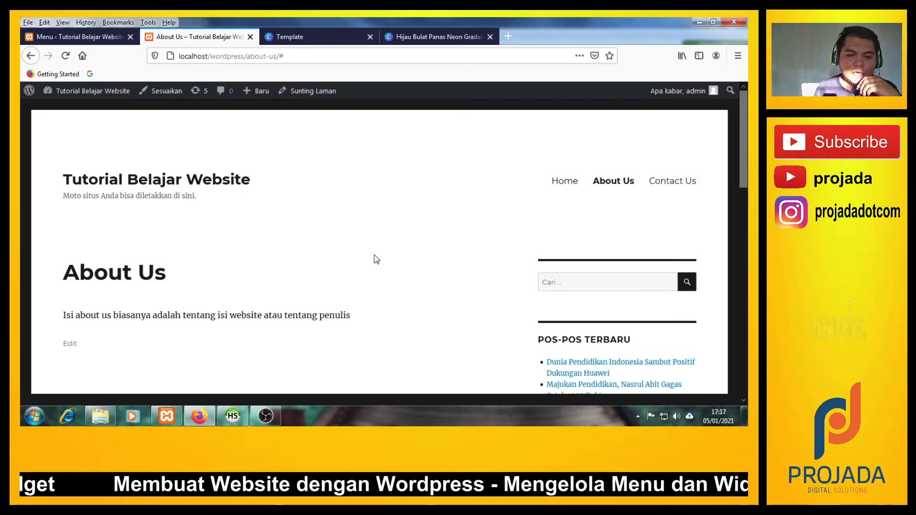
left_click(689, 182)
scroll(233, 313, "down", 2)
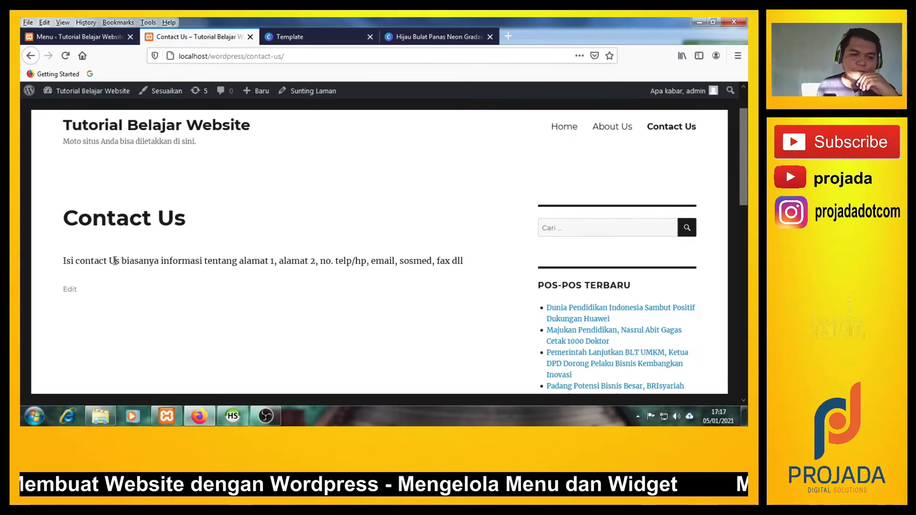
left_click_drag(105, 256, 385, 261)
left_click(243, 261)
left_click(398, 310)
scroll(399, 310, "up", 2)
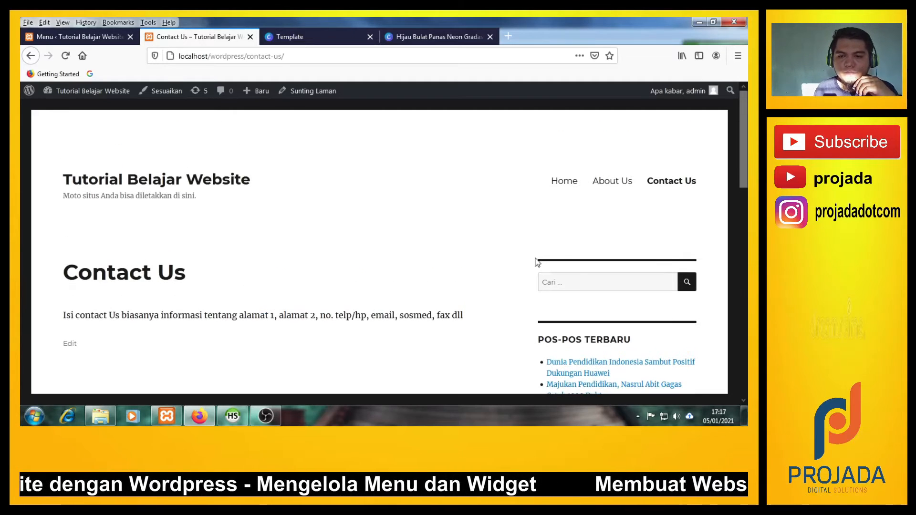
left_click(564, 182)
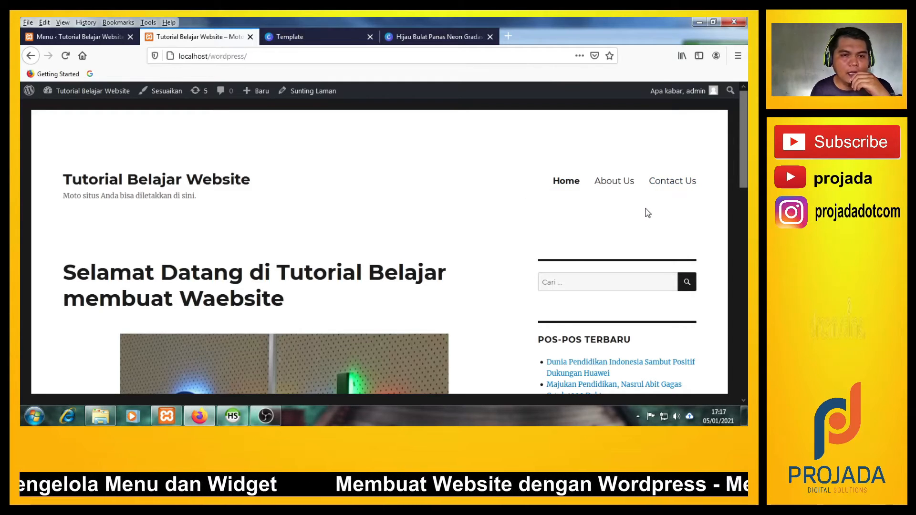
Step: Back in the menu editor, nest About Us and Contact Us as sub items under Home in Menu Utama and save the menu
left_click(106, 39)
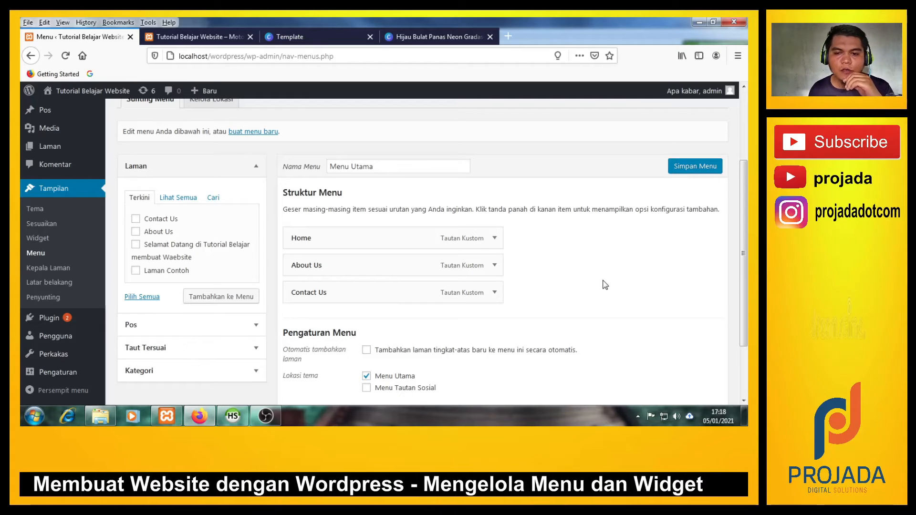
left_click(199, 36)
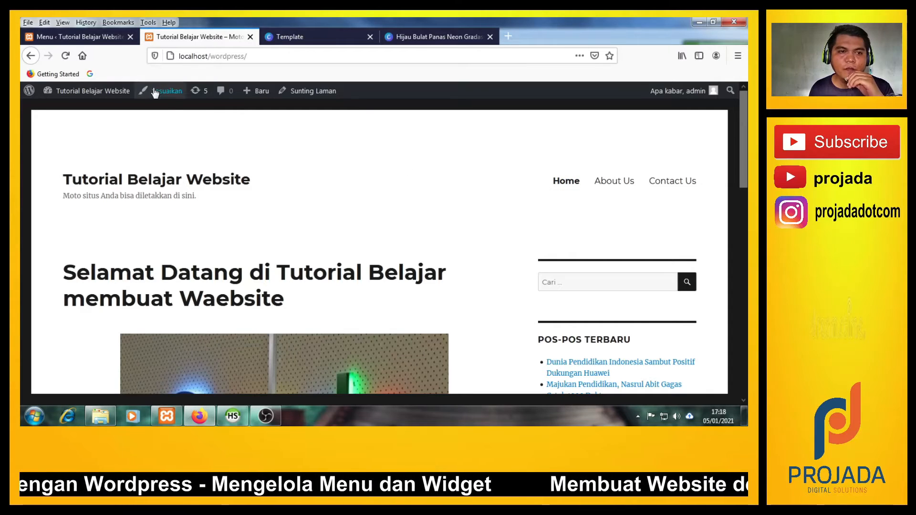
left_click(106, 34)
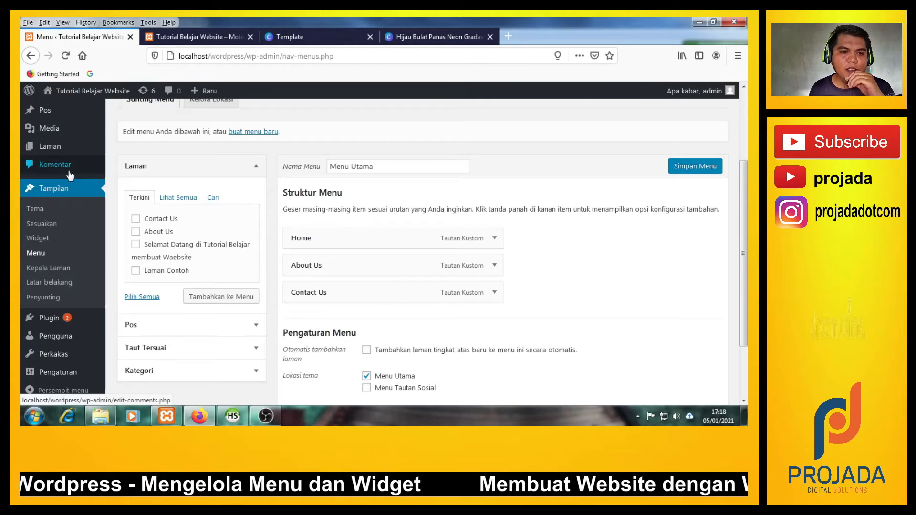
scroll(55, 334, "down", 2)
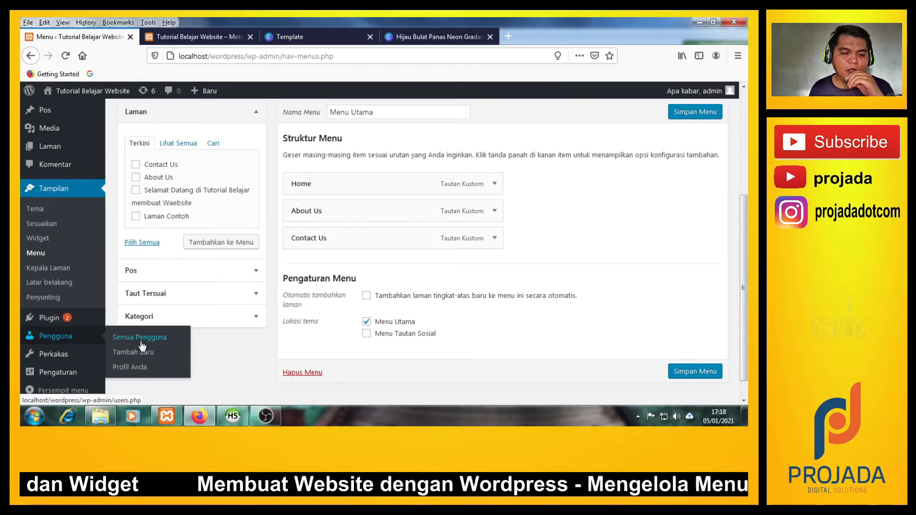
left_click(695, 371)
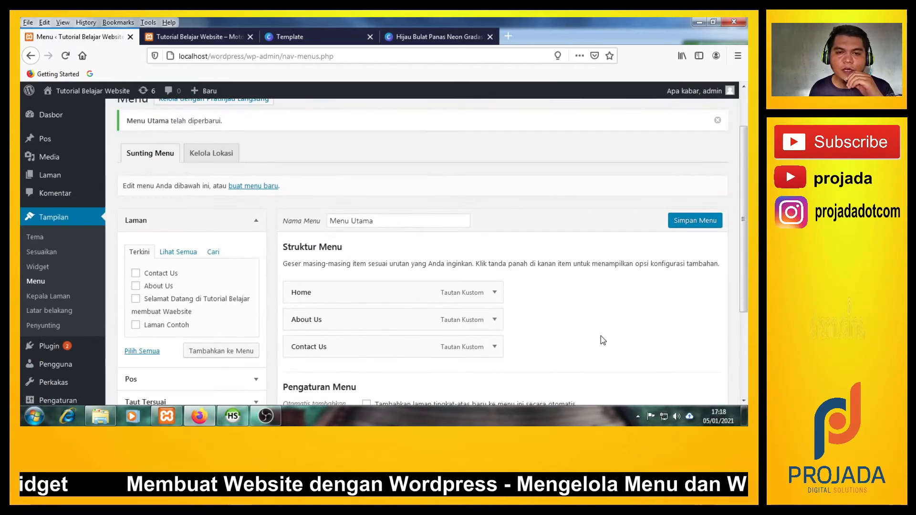
scroll(600, 336, "down", 2)
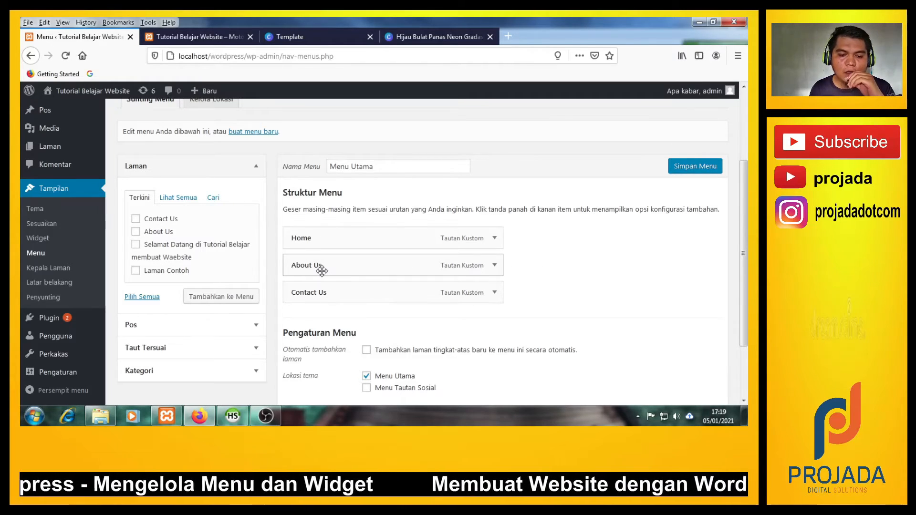
left_click_drag(321, 271, 336, 291)
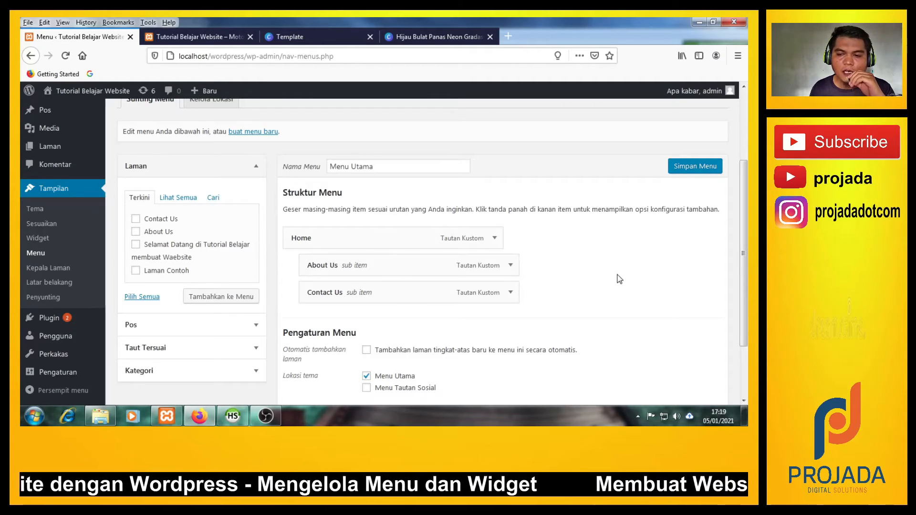
left_click(691, 171)
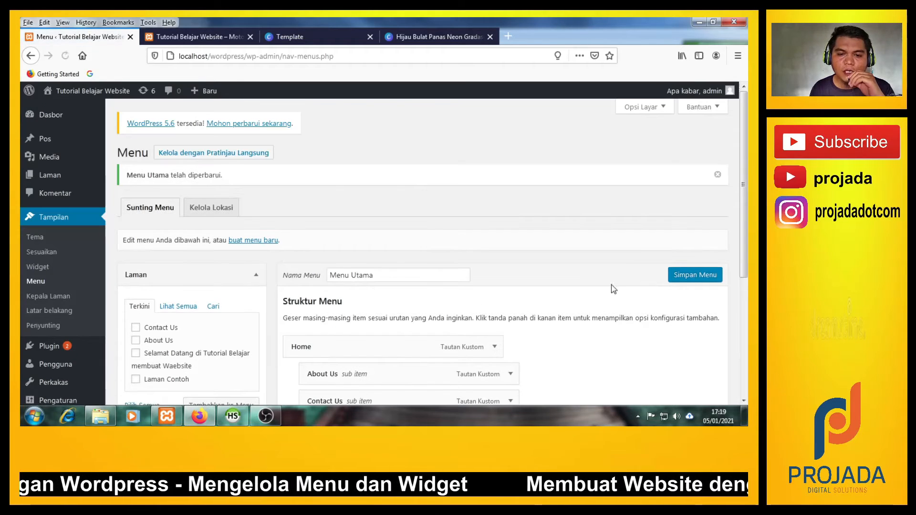
Step: Reload the site's front page and open the Home submenu to check its nested links
left_click(212, 42)
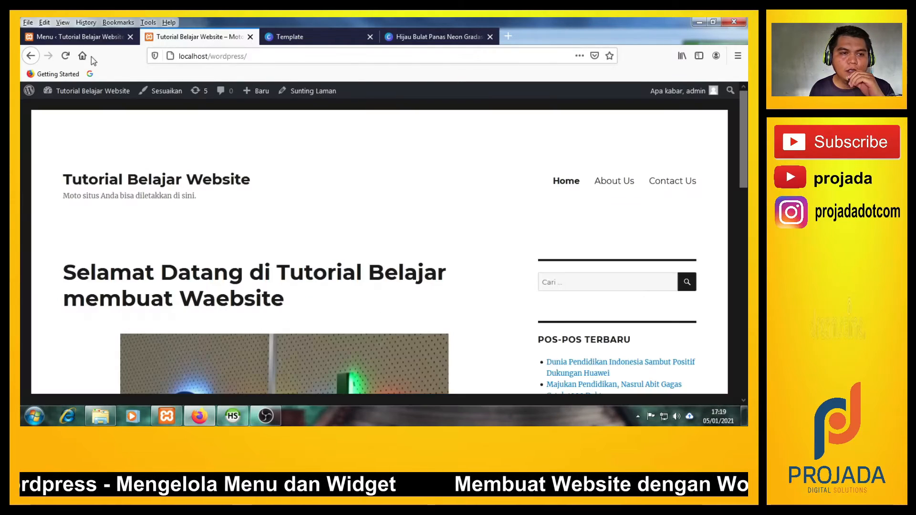
left_click(66, 56)
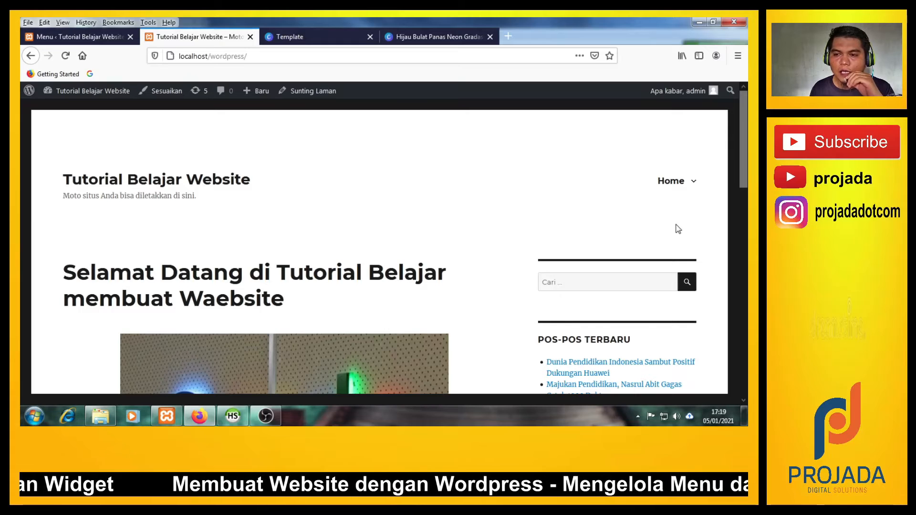
mouse_move(685, 193)
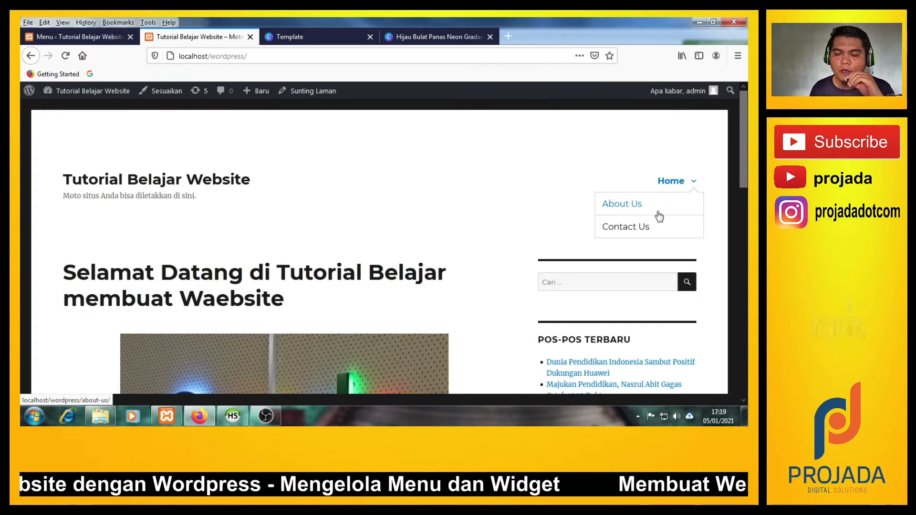
Step: In the Menu Utama structure, indent Contact Us one level deeper as a sub item of About Us
left_click(80, 42)
scroll(518, 251, "down", 2)
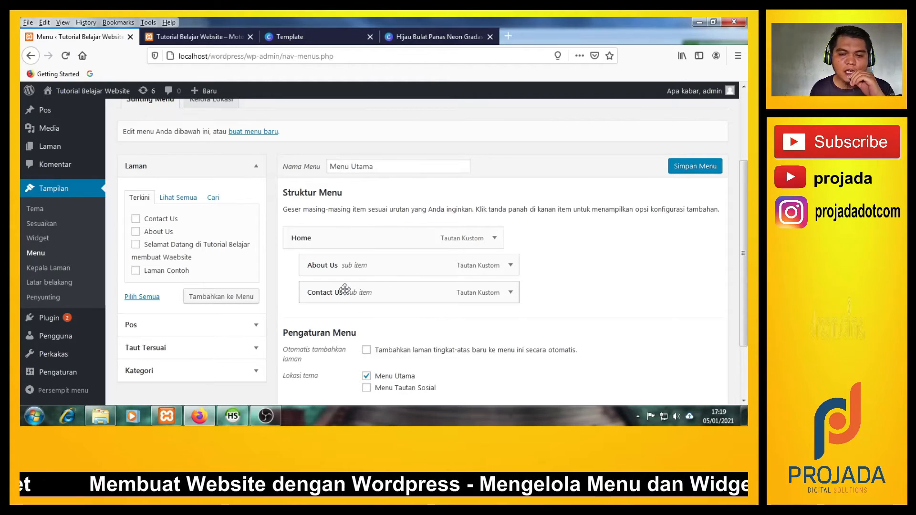
left_click_drag(345, 290, 365, 290)
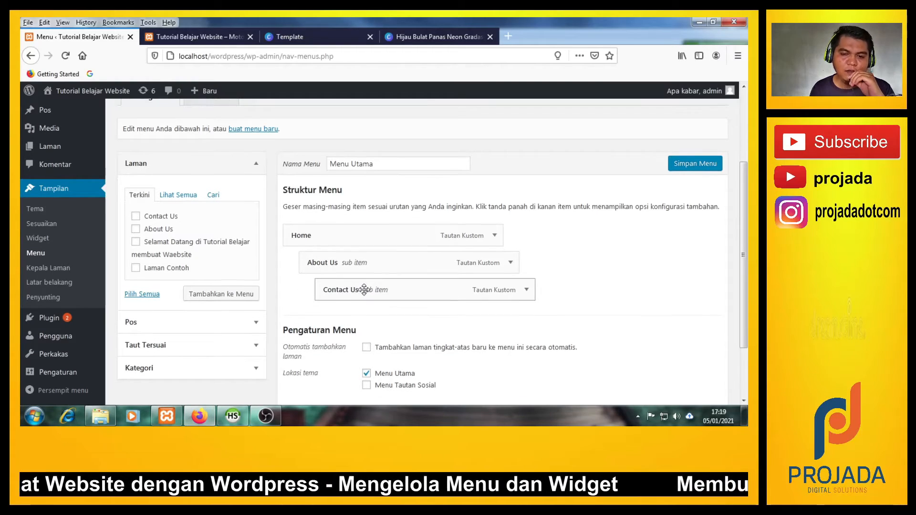
Step: Save Menu Utama with Contact Us nested under About Us
scroll(353, 282, "down", 2)
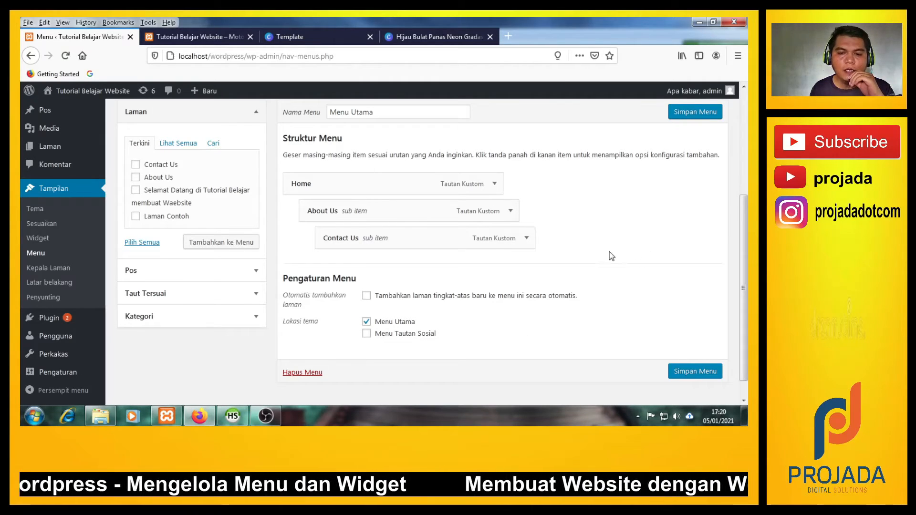
scroll(646, 255, "up", 2)
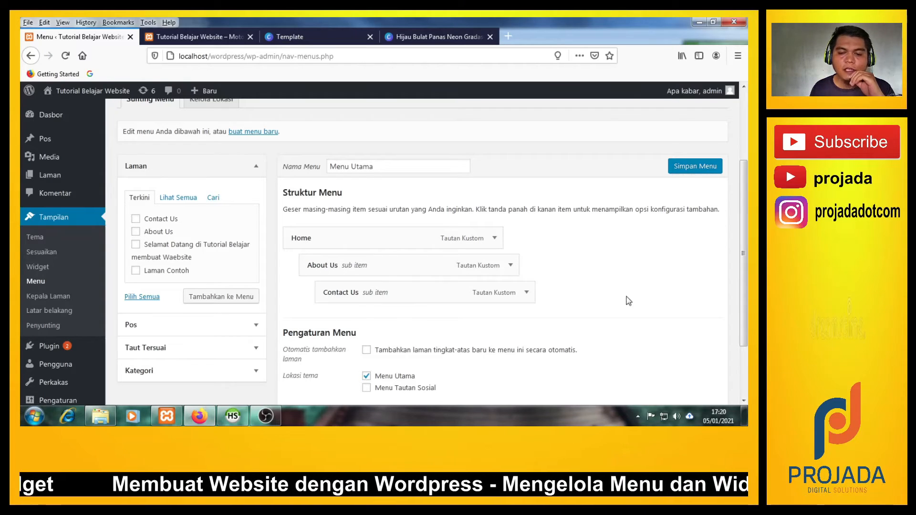
left_click(690, 166)
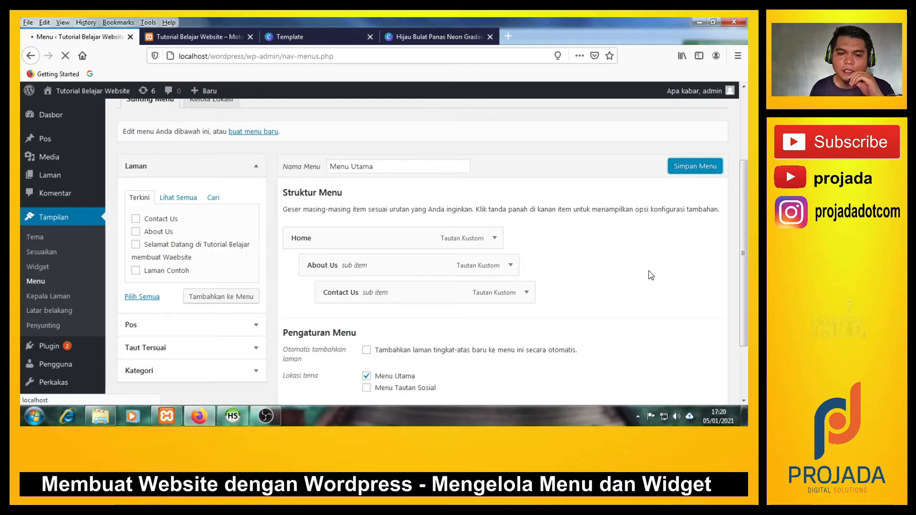
Step: Reload the site's front page and open the Home submenu down to the second-level Contact Us link
left_click(200, 37)
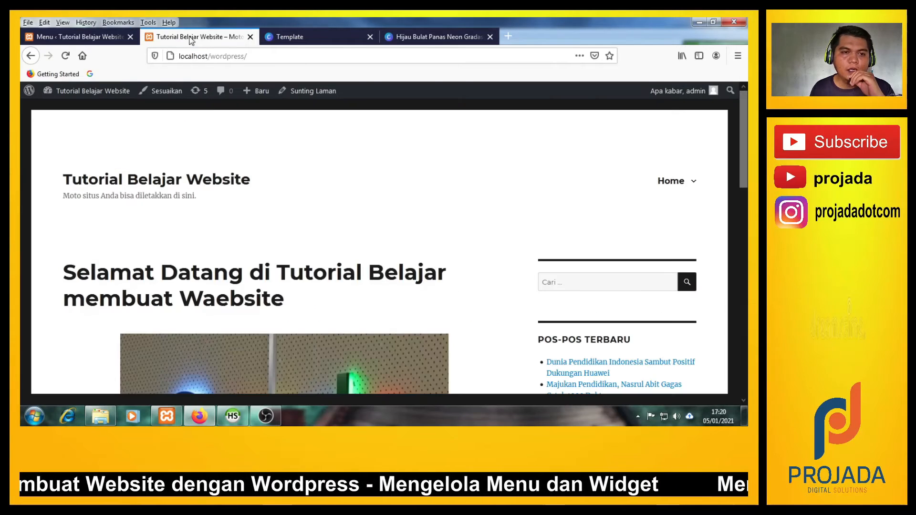
left_click(65, 55)
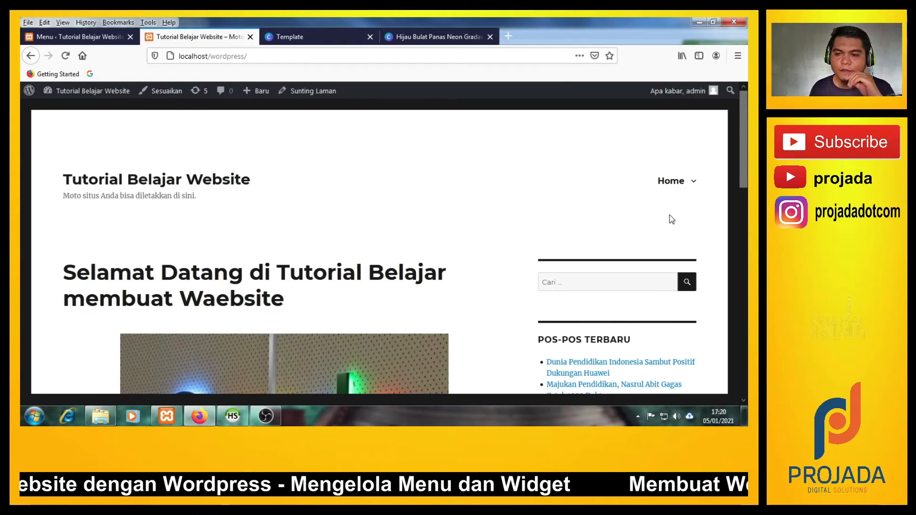
mouse_move(688, 188)
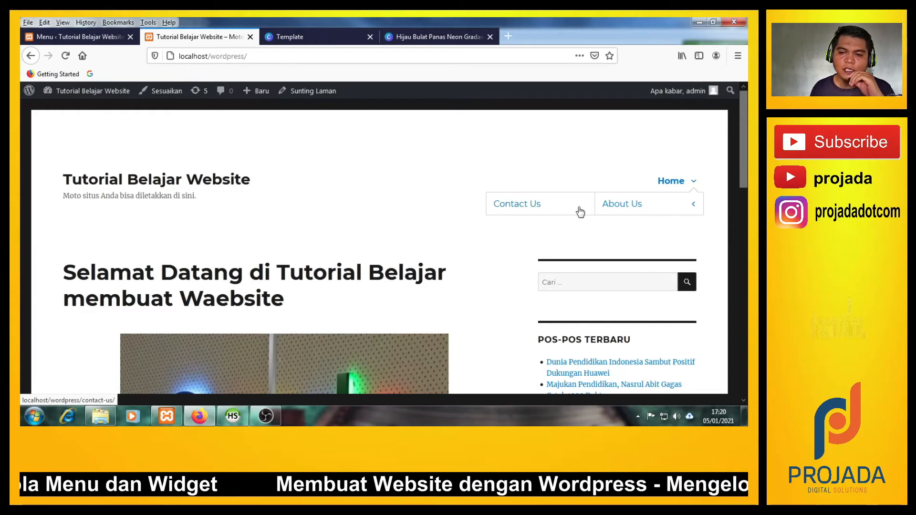
Step: Back in the menu editor, move About Us and Contact Us to the top level beside Home and save Menu Utama
left_click(91, 31)
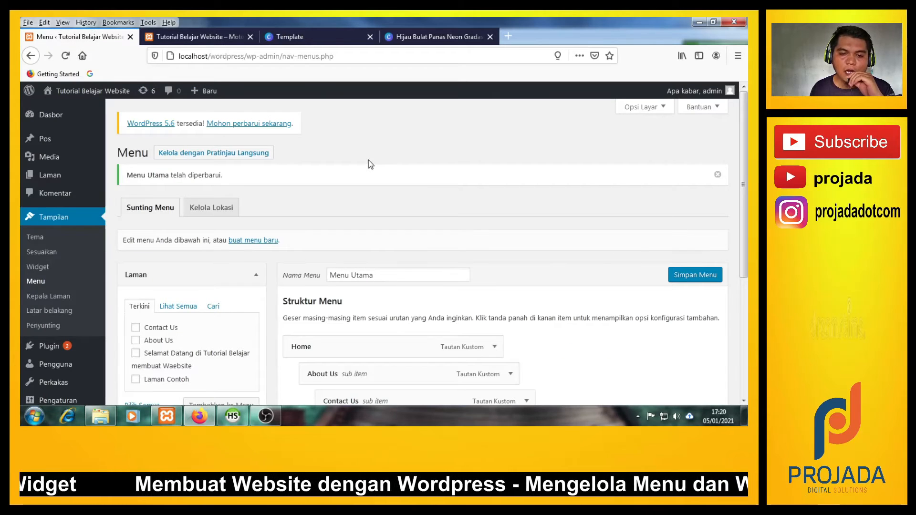
scroll(368, 163, "down", 2)
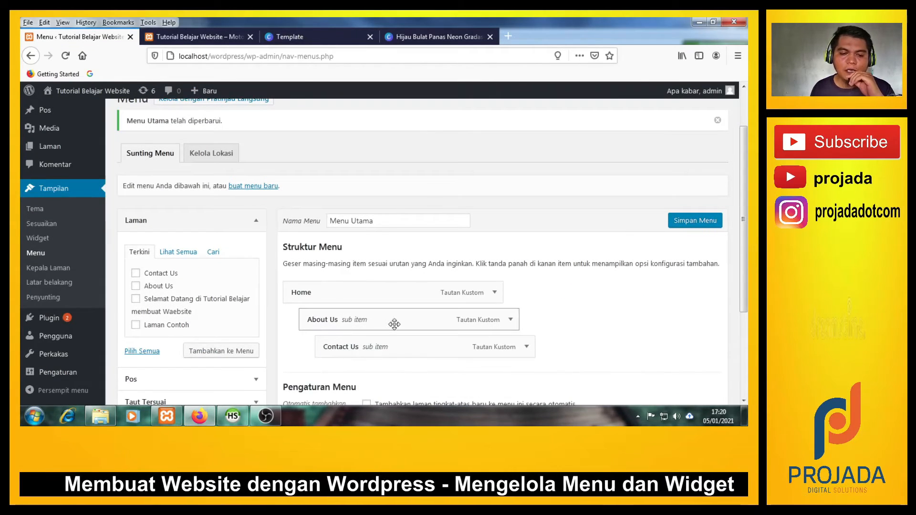
left_click_drag(342, 321, 333, 347)
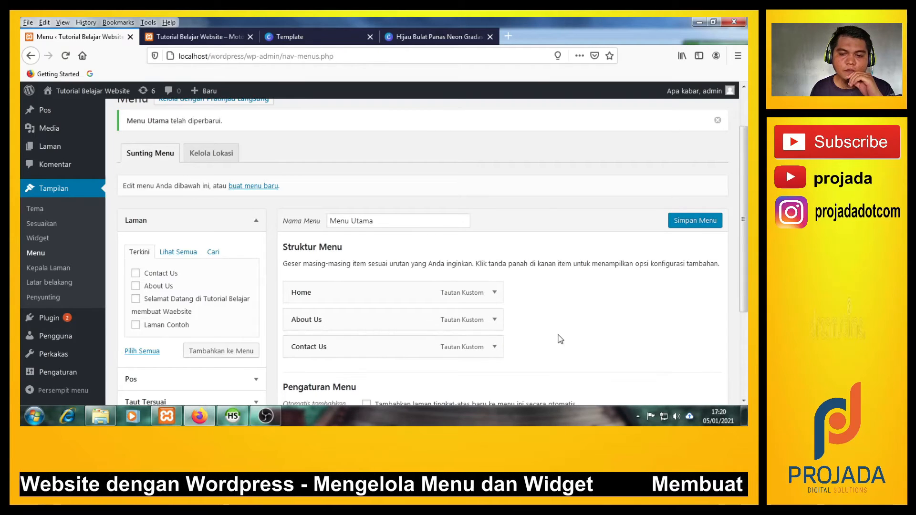
left_click(687, 227)
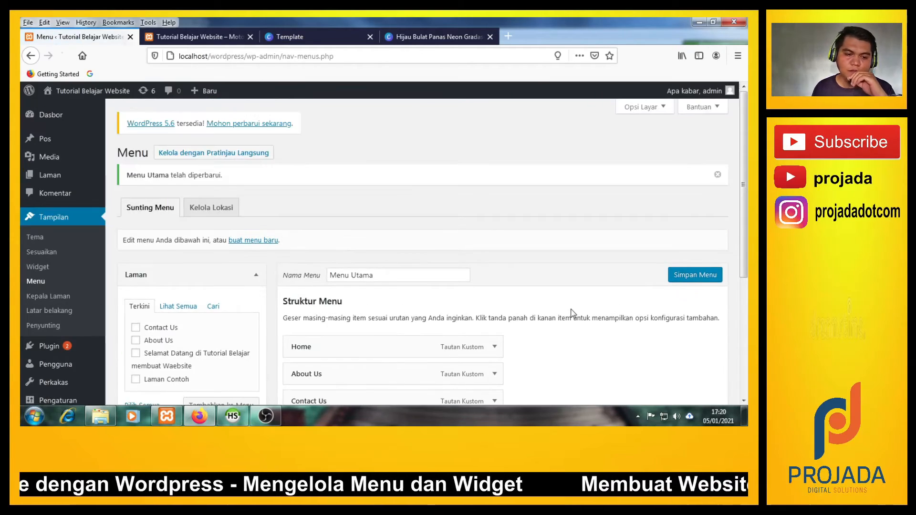
scroll(573, 313, "down", 2)
scroll(573, 313, "down", 3)
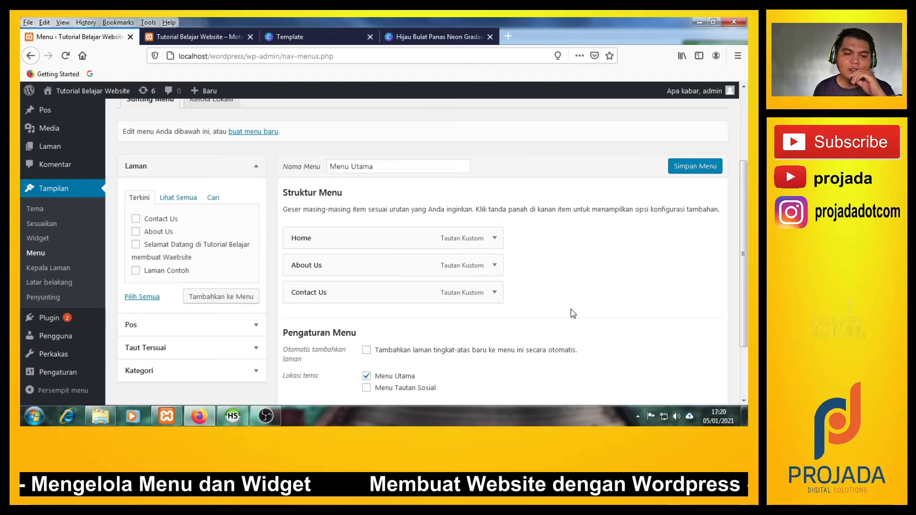
left_click(256, 167)
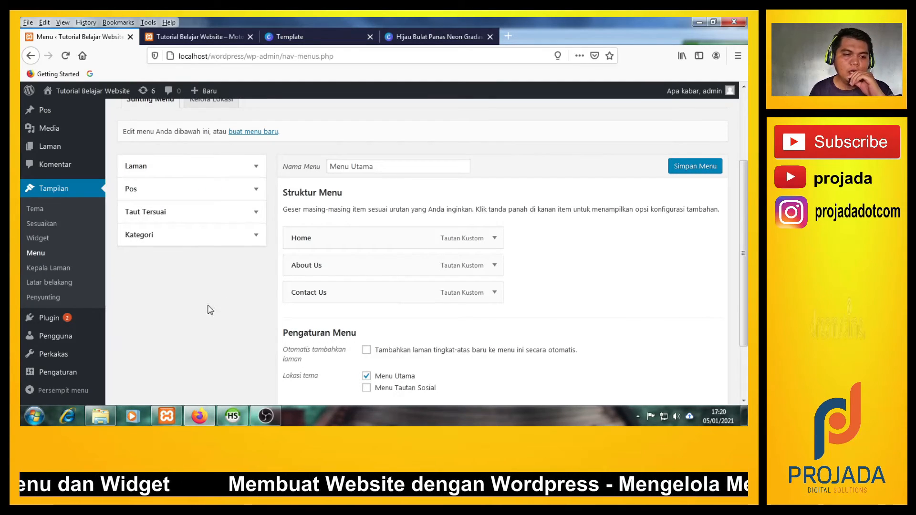
Step: Open the Widget management page and examine the available widgets and those assigned to the Bilah Sisi area
left_click(42, 239)
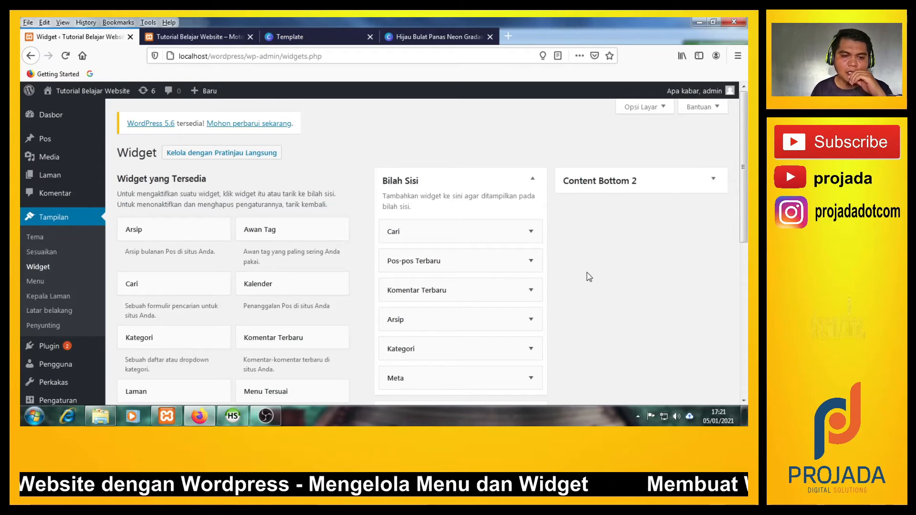
scroll(237, 310, "down", 3)
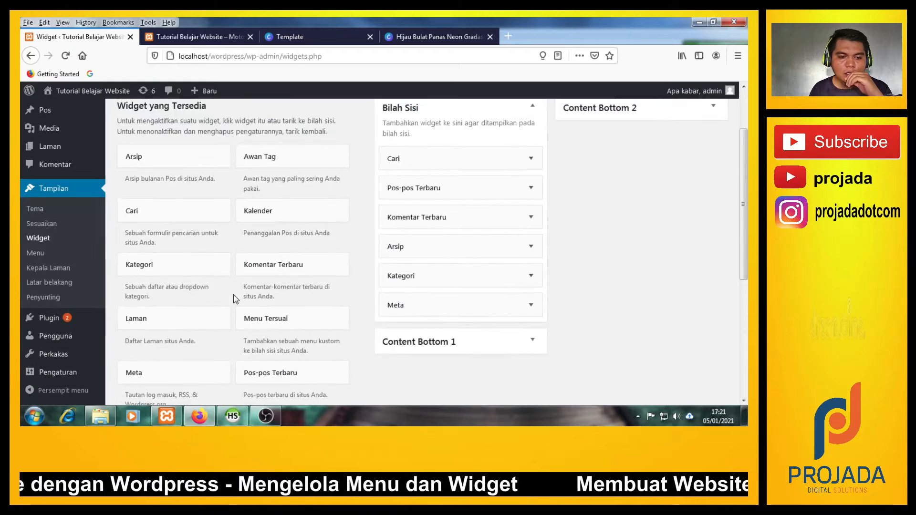
scroll(614, 316, "up", 3)
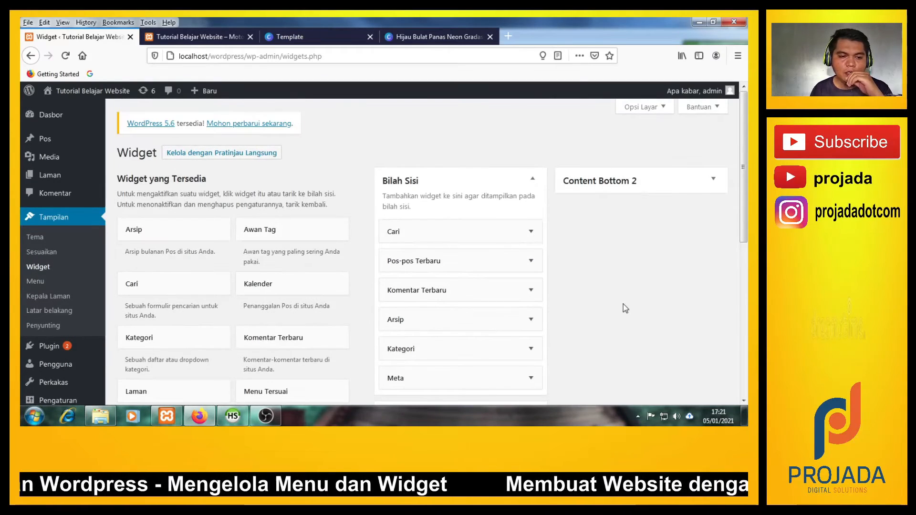
scroll(623, 304, "down", 2)
scroll(623, 305, "up", 2)
scroll(623, 305, "down", 1)
scroll(623, 304, "down", 1)
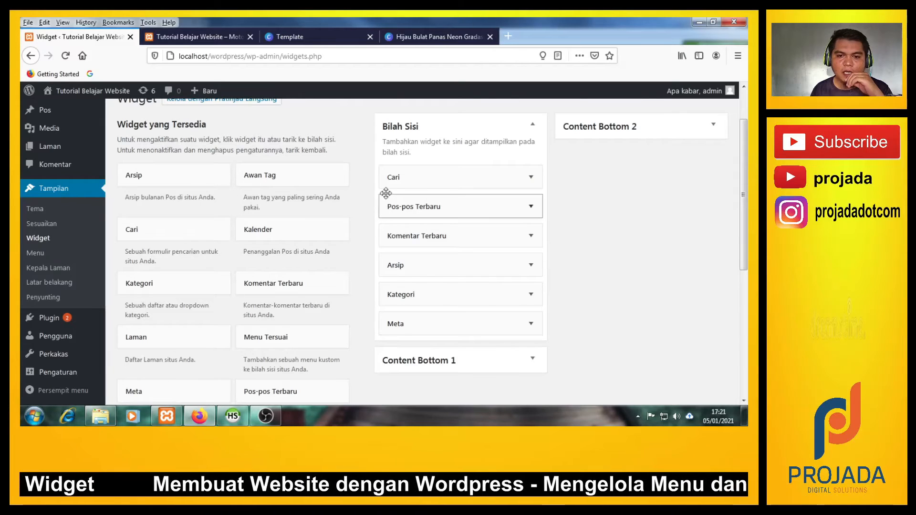
Step: Reload the site's front page and review its main menu and sidebar sections from the search box to Kategori
left_click(178, 37)
left_click(66, 56)
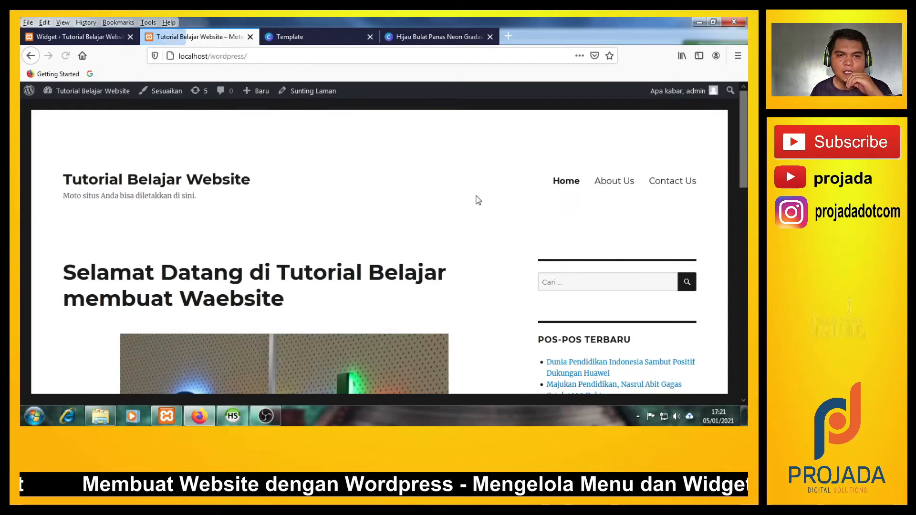
scroll(615, 257, "down", 3)
scroll(573, 186, "up", 3)
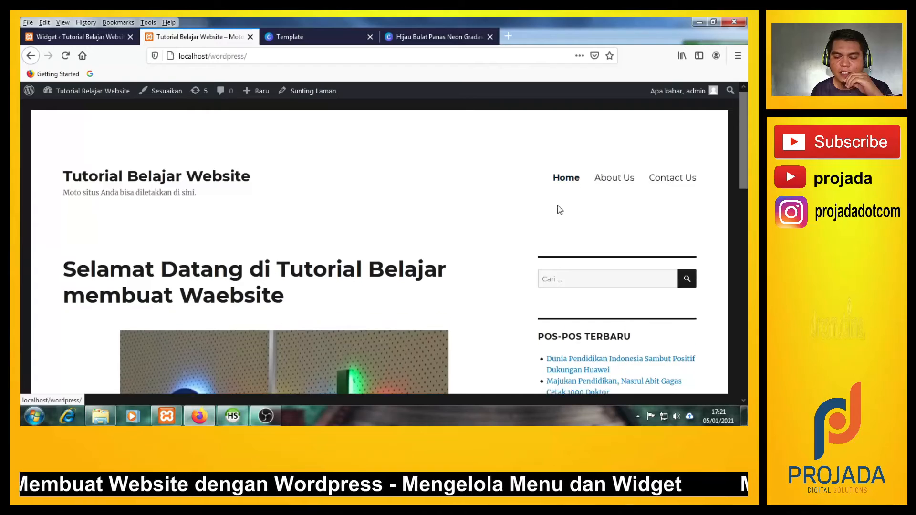
scroll(662, 198, "down", 1)
scroll(534, 343, "down", 4)
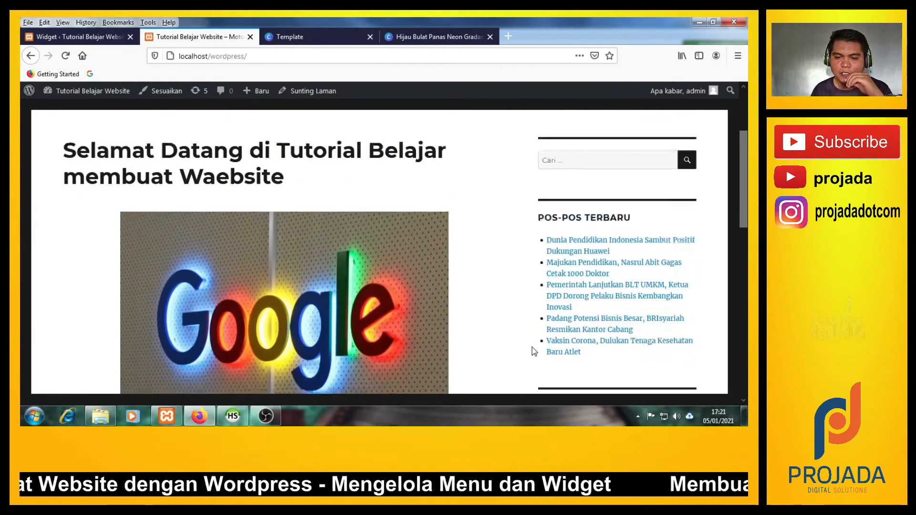
scroll(534, 351, "down", 3)
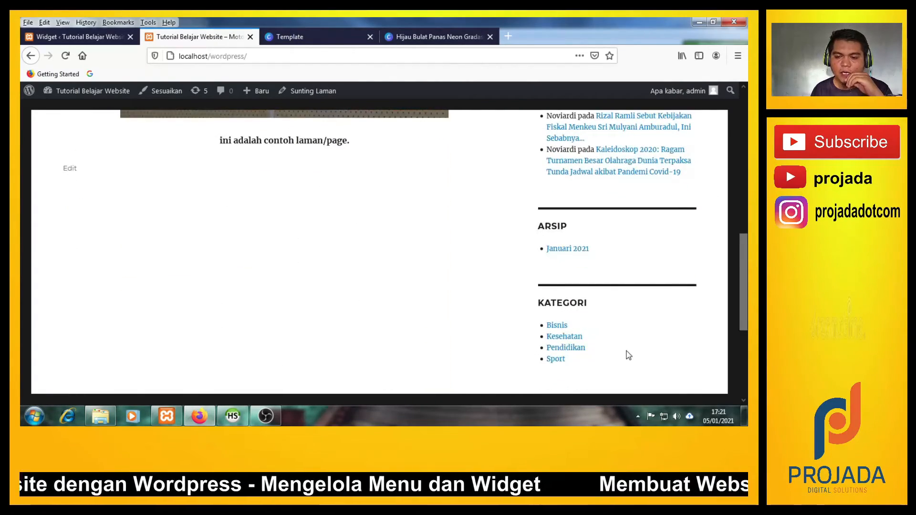
scroll(628, 355, "up", 8)
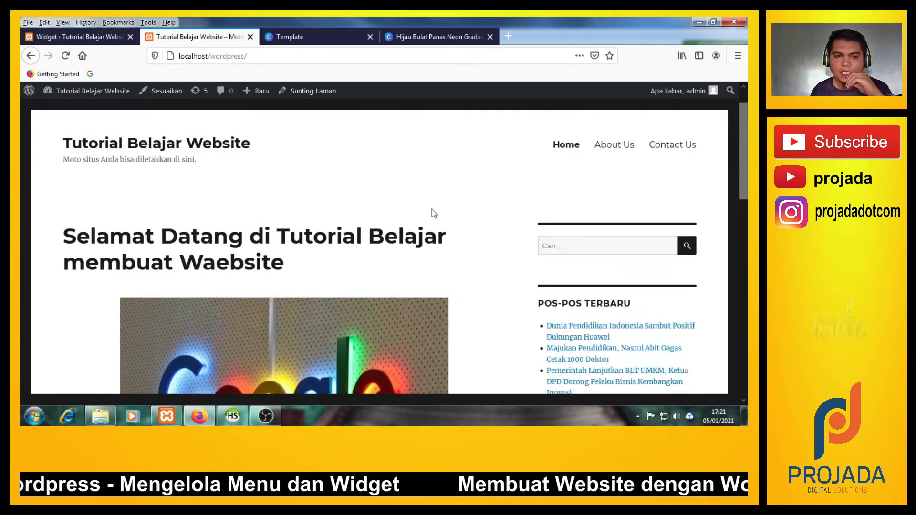
Step: Compare the Bilah Sisi widgets Cari, Pos-pos Terbaru and Komentar Terbaru with their sections on the site's front page
left_click(41, 36)
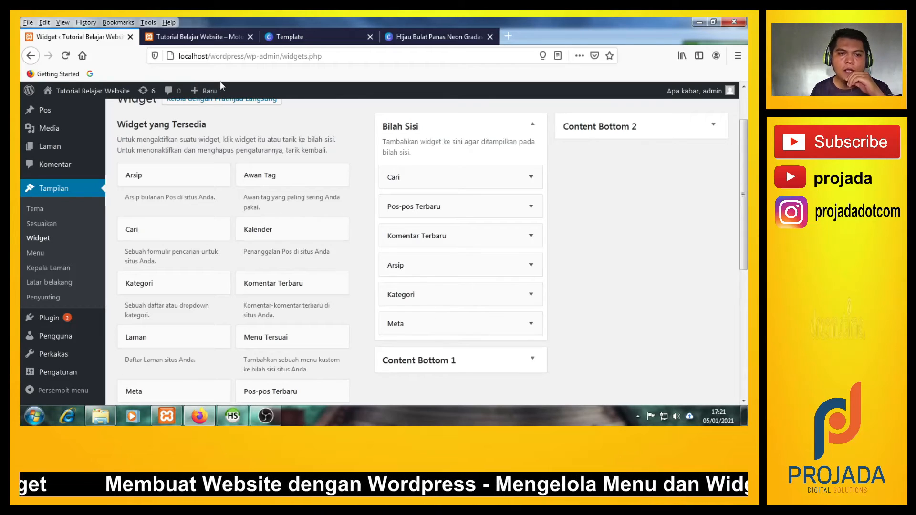
left_click(193, 41)
scroll(605, 315, "down", 3)
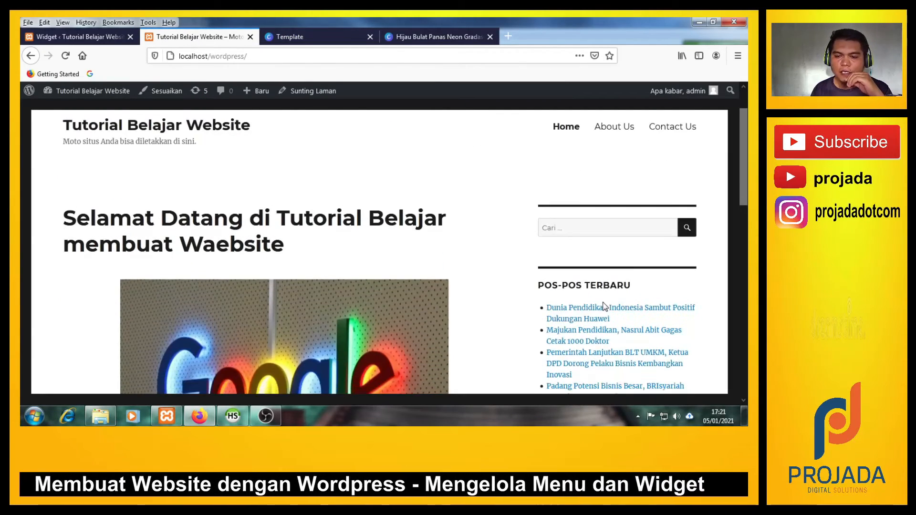
left_click(567, 172)
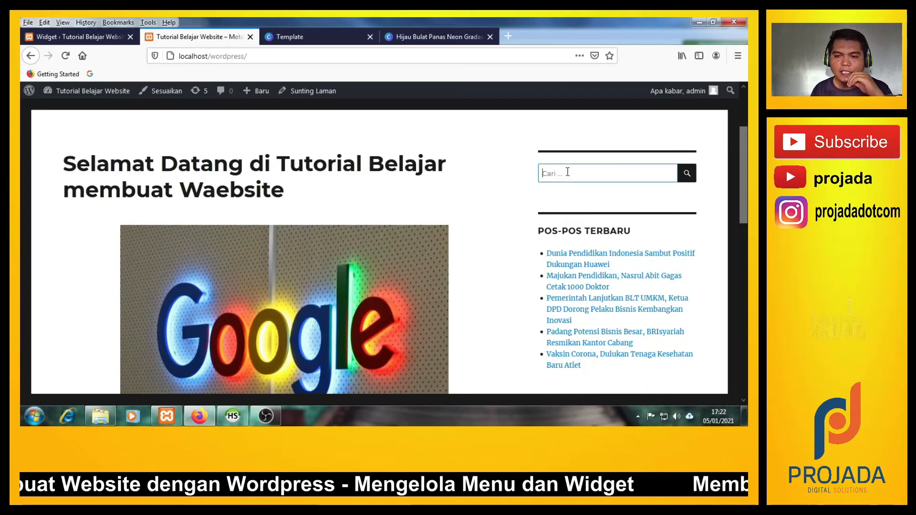
left_click(107, 37)
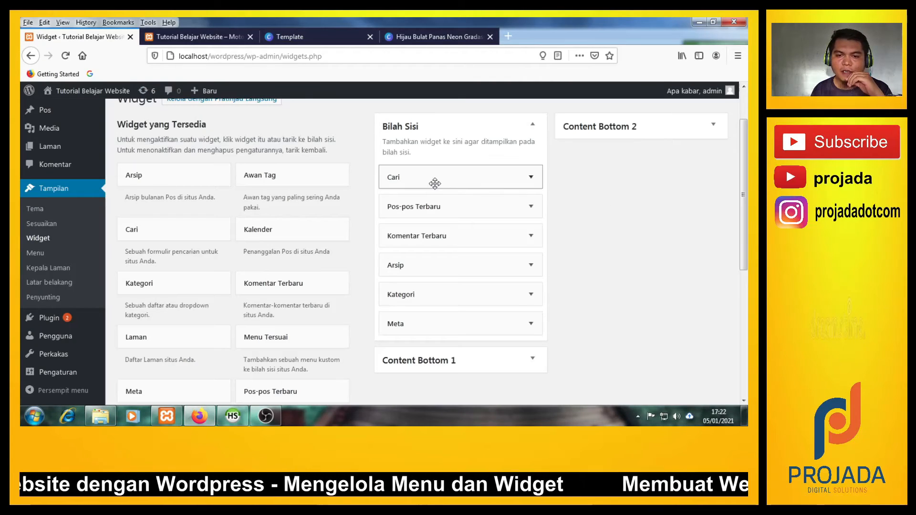
left_click(182, 31)
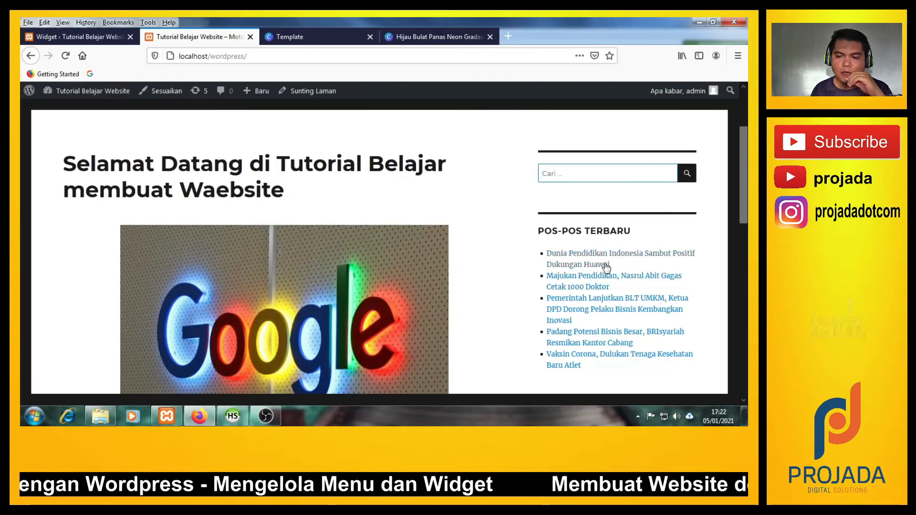
scroll(600, 258, "down", 1)
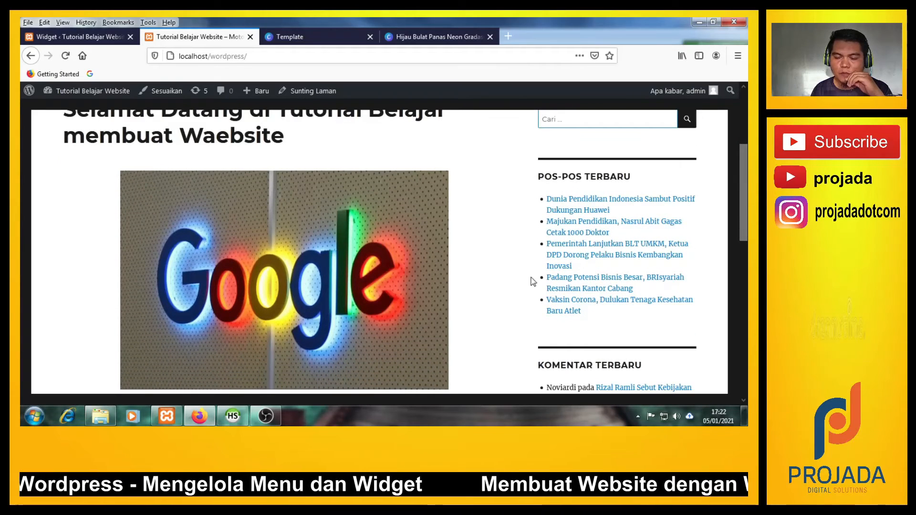
scroll(683, 329, "down", 3)
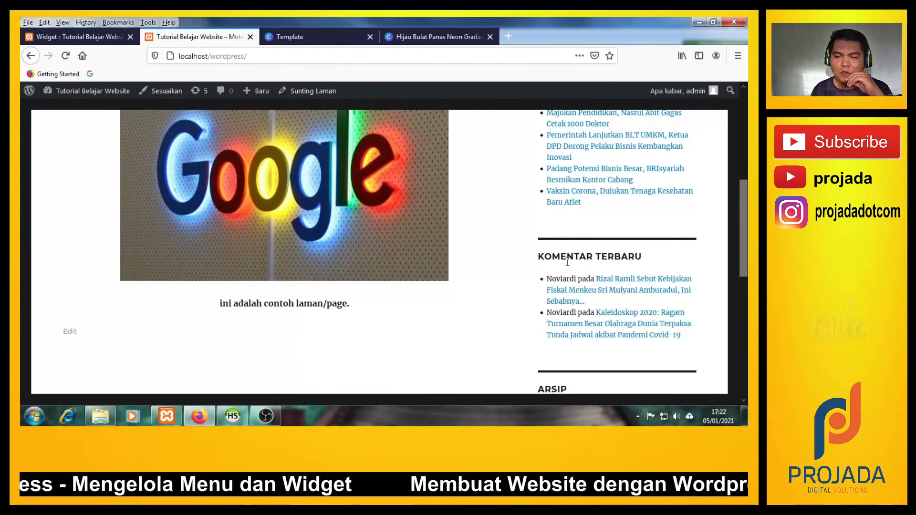
left_click(106, 39)
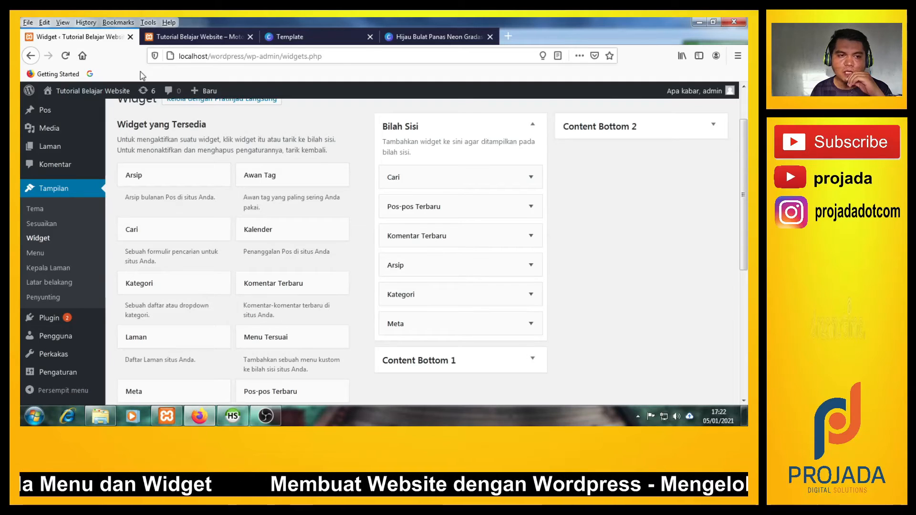
Step: Examine the Arsip, Kategori and Meta sections in the front page sidebar and return to the page's beginning
left_click(177, 43)
scroll(633, 351, "down", 3)
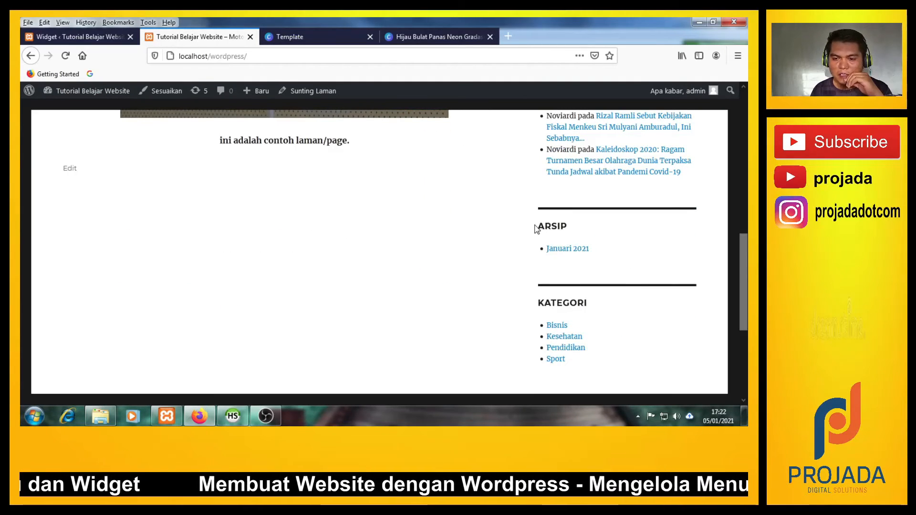
left_click_drag(537, 233, 616, 253)
scroll(605, 290, "down", 1)
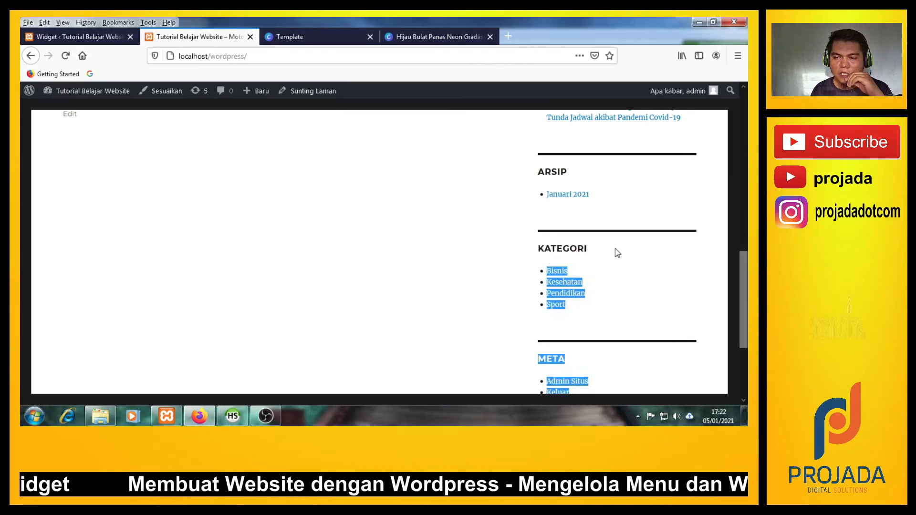
scroll(619, 305, "down", 3)
left_click_drag(645, 294, 573, 253)
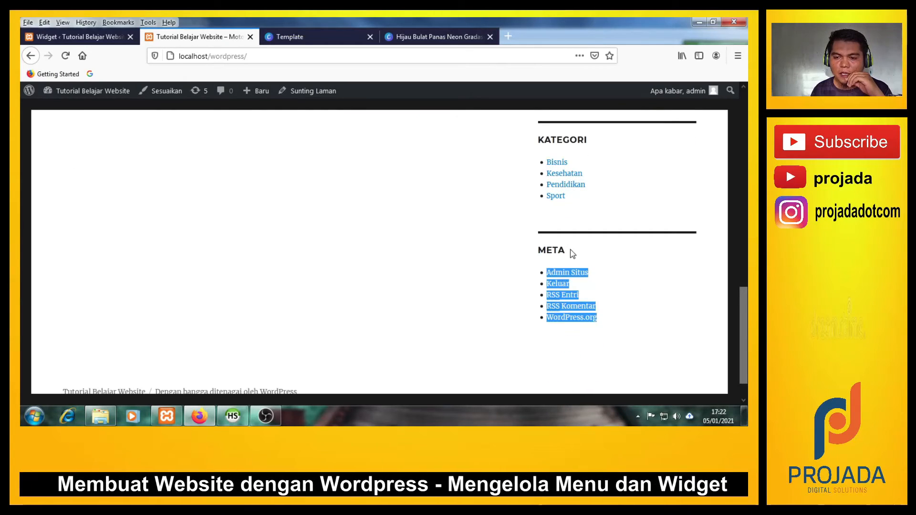
left_click(671, 298)
scroll(673, 299, "up", 10)
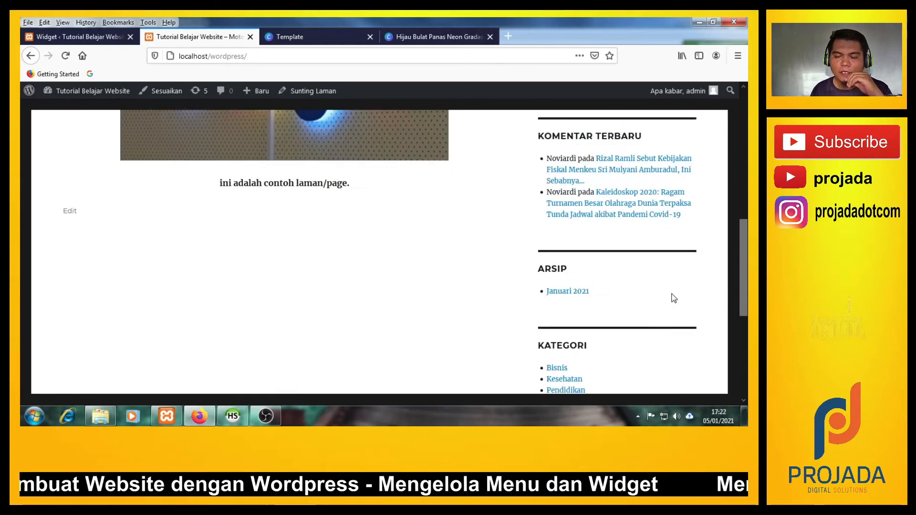
scroll(673, 298, "up", 3)
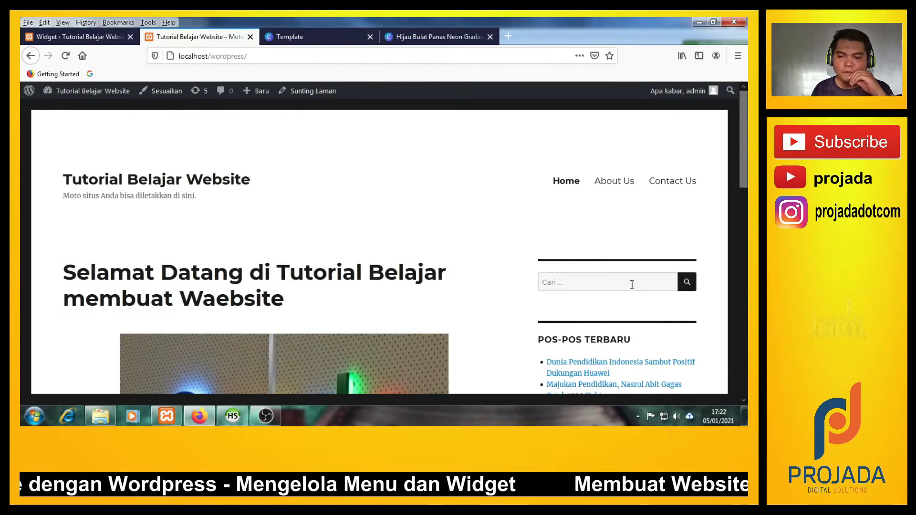
scroll(631, 286, "down", 2)
scroll(614, 317, "up", 2)
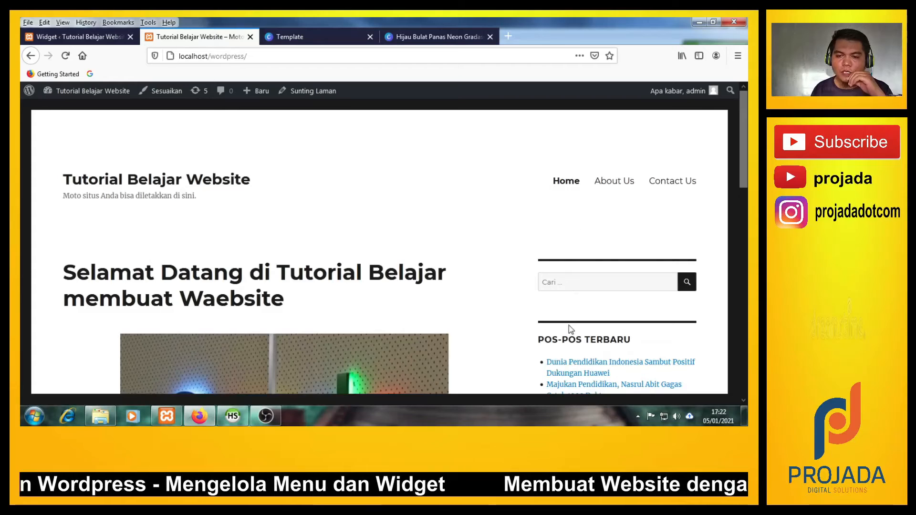
Step: Return to the Widget management page and remove the Arsip widget from the Bilah Sisi area
key("ctrl+Page_Up")
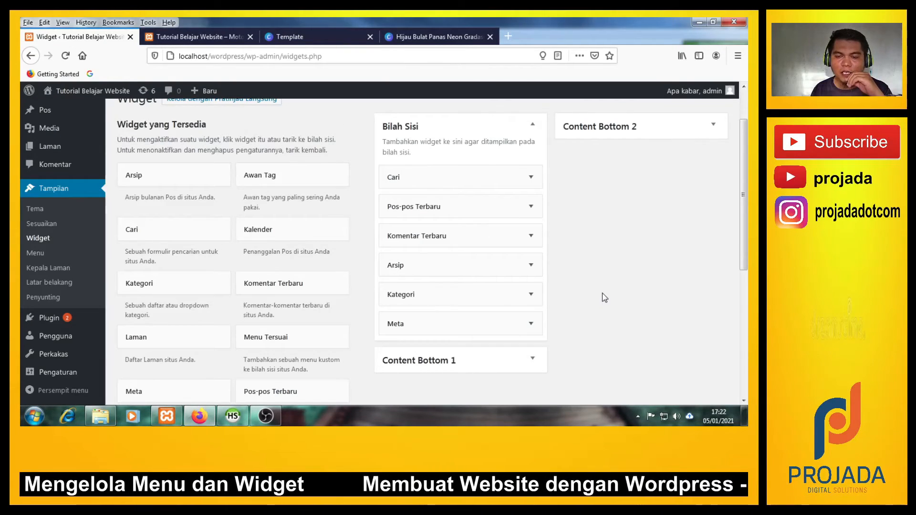
scroll(602, 293, "down", 2)
scroll(602, 292, "up", 2)
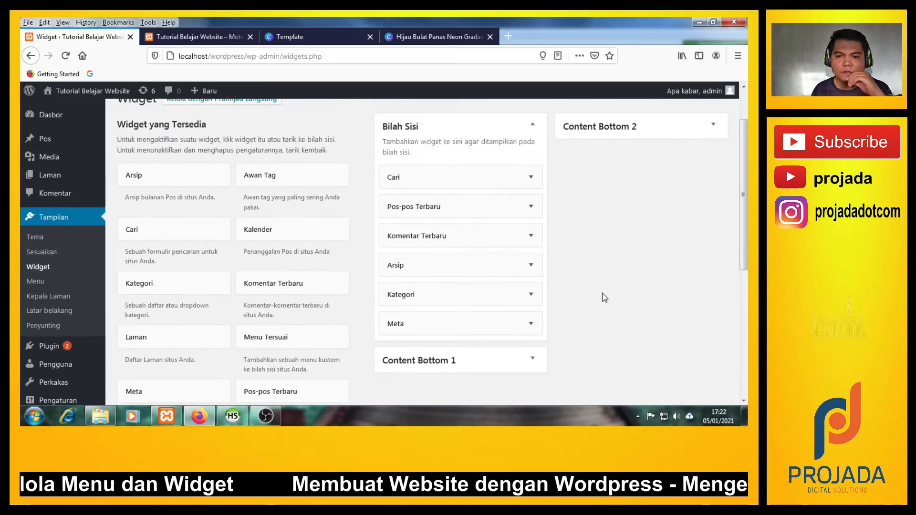
scroll(611, 267, "down", 2)
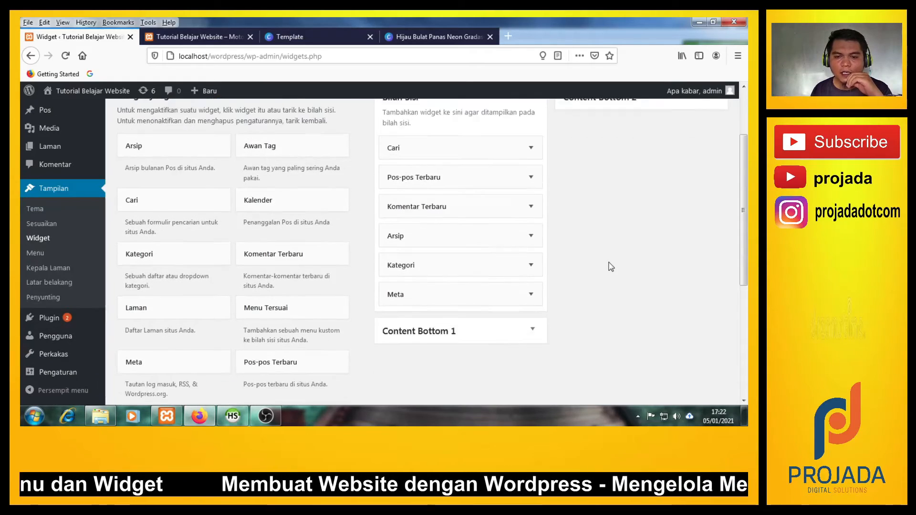
scroll(611, 267, "up", 2)
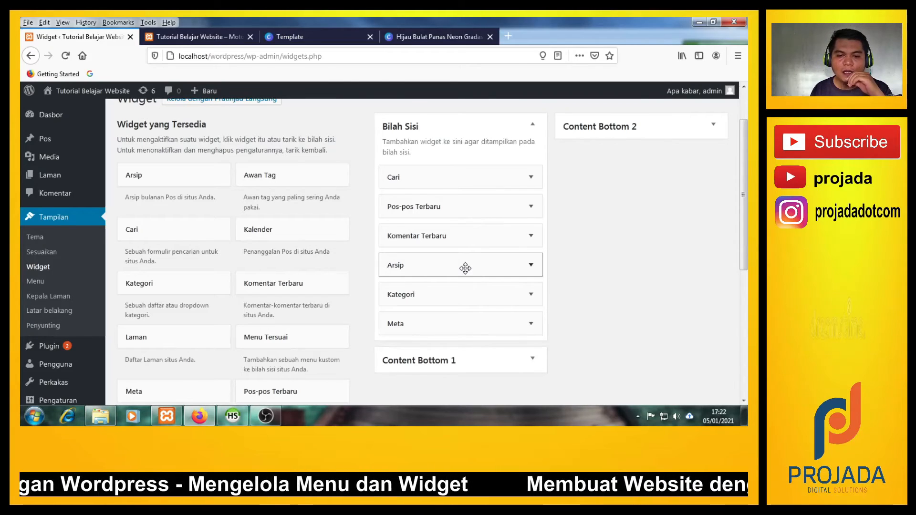
left_click_drag(477, 267, 239, 293)
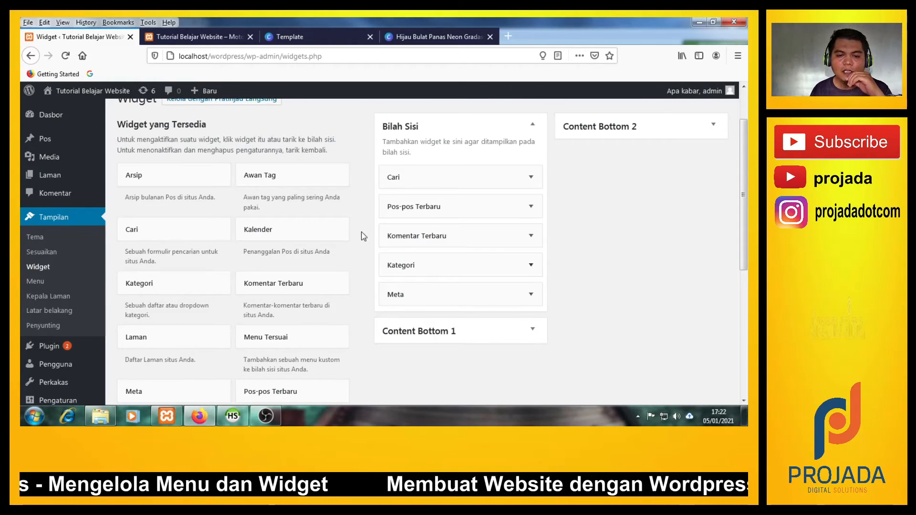
Step: Remove the Meta widget from the Bilah Sisi area by moving it back among the available widgets
scroll(195, 195, "up", 2)
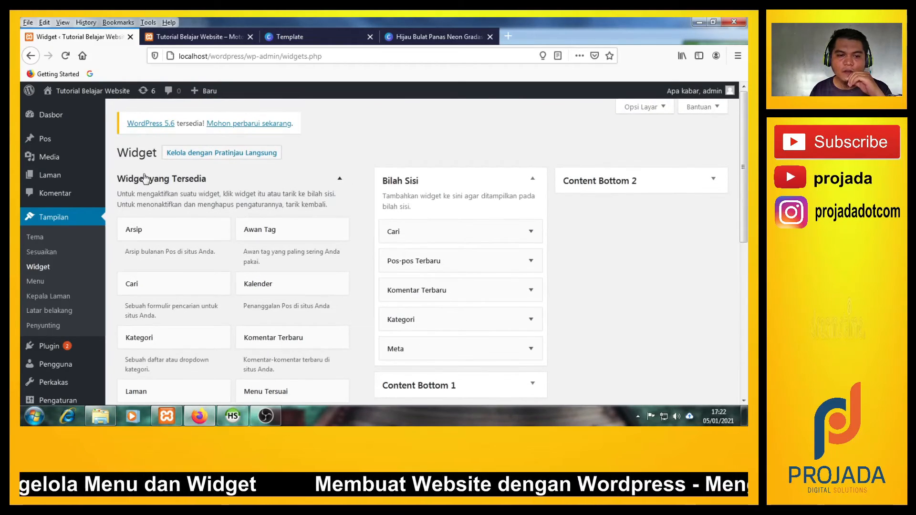
left_click(186, 179)
left_click(198, 187)
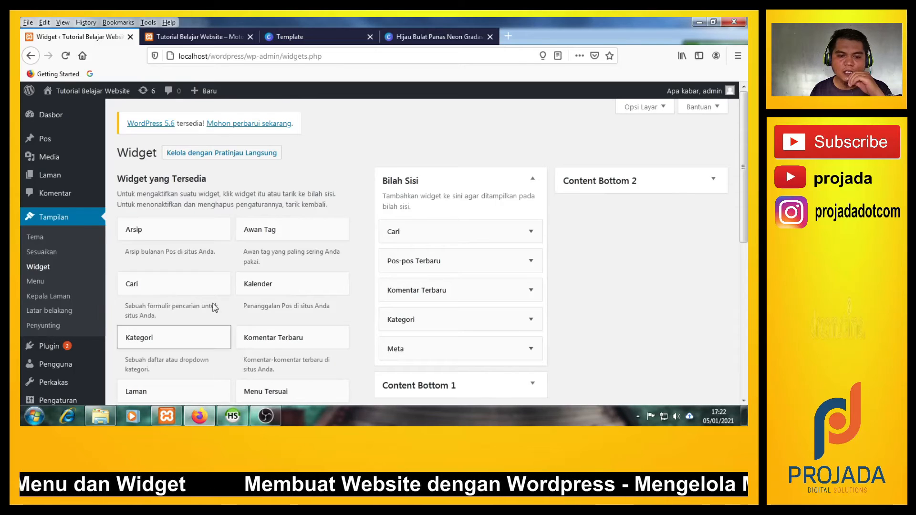
scroll(247, 328, "down", 1)
left_click_drag(487, 298, 249, 313)
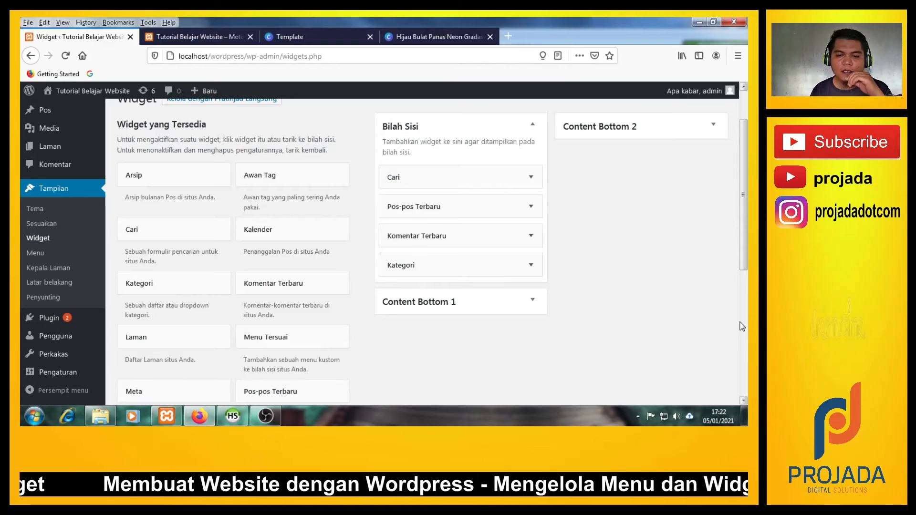
Step: Review the remaining Bilah Sisi widgets and compare them with the sidebar sections on the reloaded front page
scroll(315, 347, "down", 1)
scroll(315, 347, "down", 5)
scroll(313, 347, "up", 7)
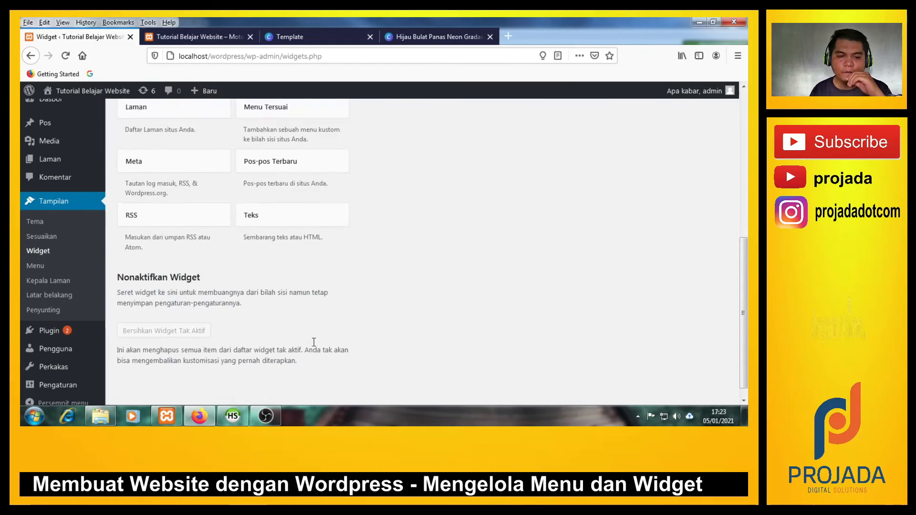
scroll(313, 348, "down", 1)
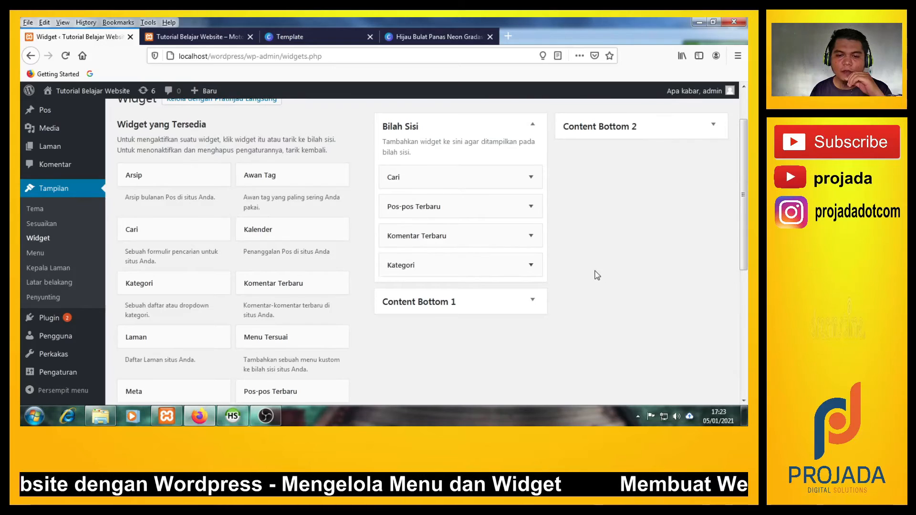
scroll(610, 275, "up", 1)
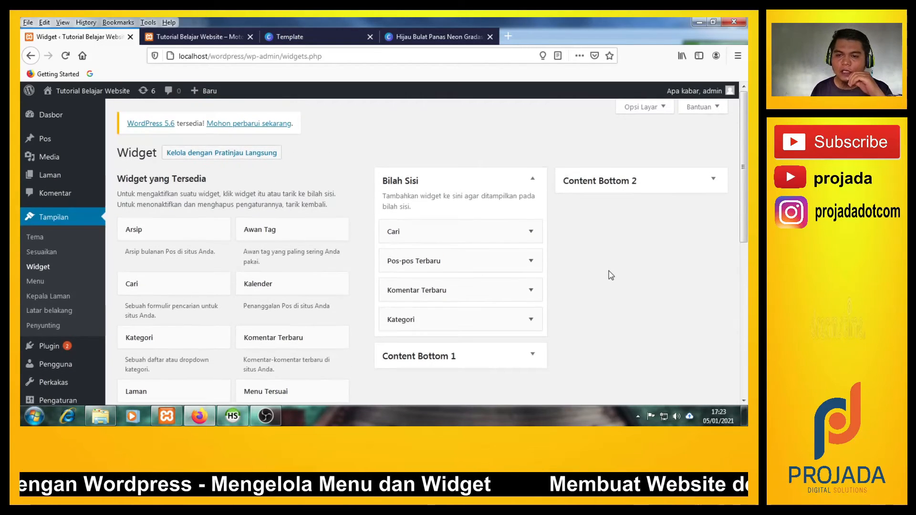
scroll(610, 275, "down", 2)
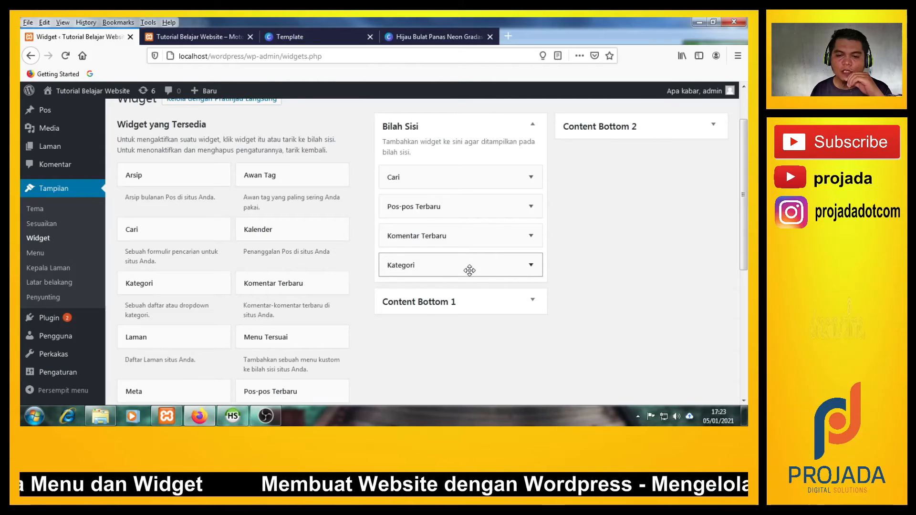
left_click(209, 38)
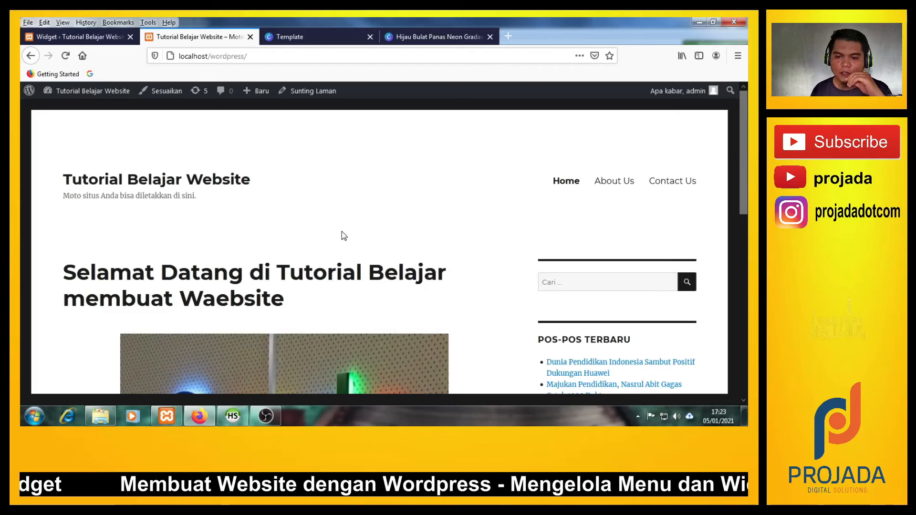
scroll(505, 253, "down", 10)
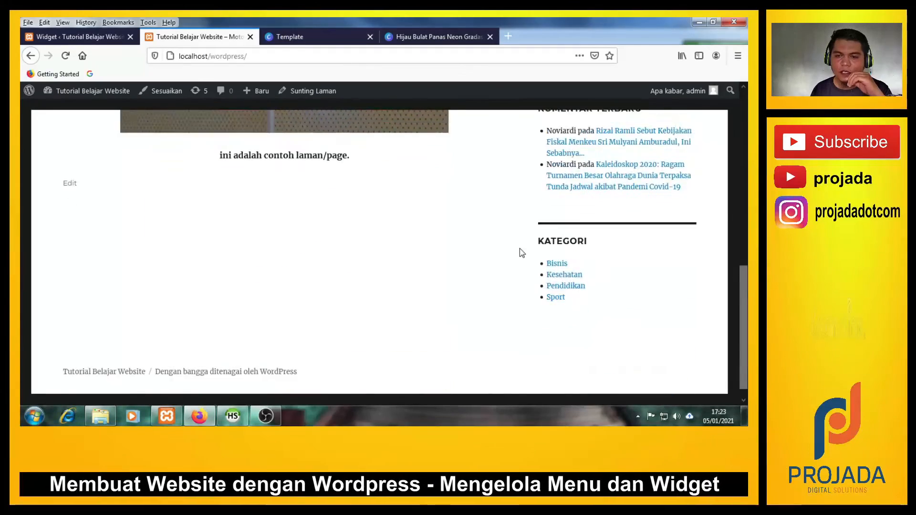
scroll(522, 253, "up", 8)
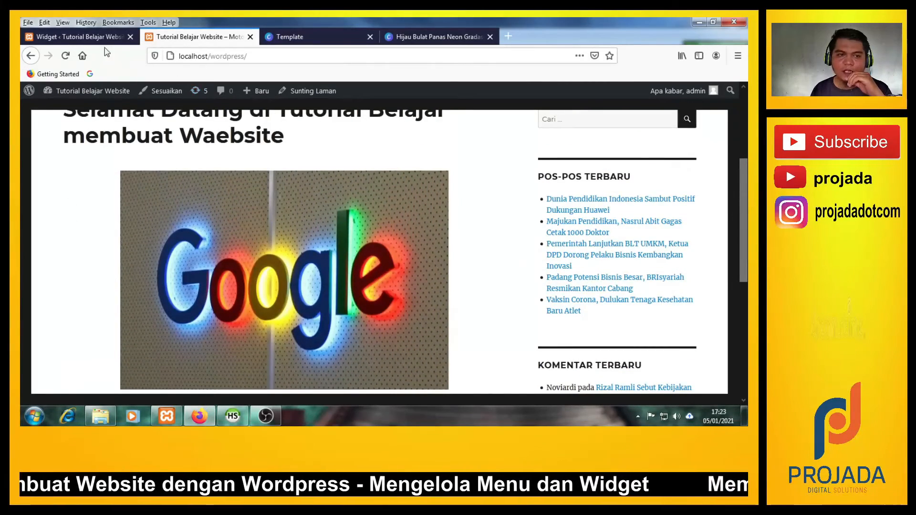
scroll(480, 236, "down", 1)
scroll(487, 244, "up", 2)
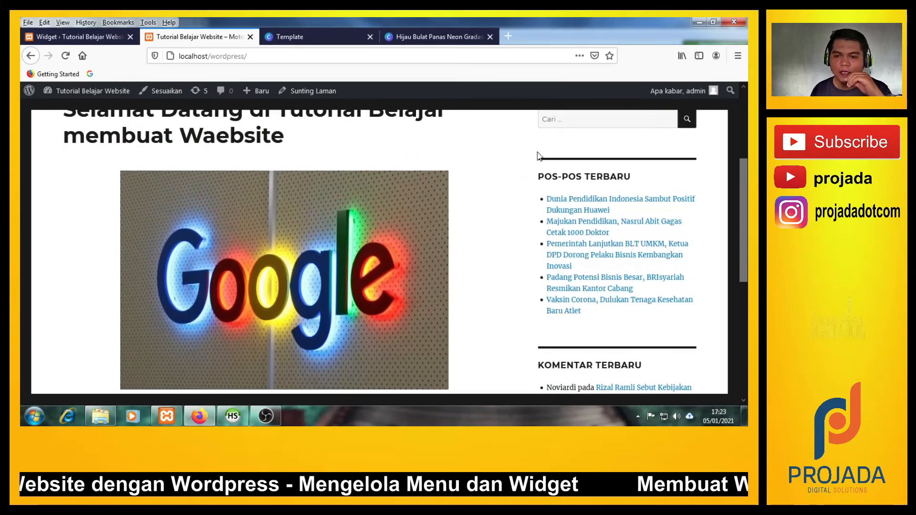
left_click(495, 258)
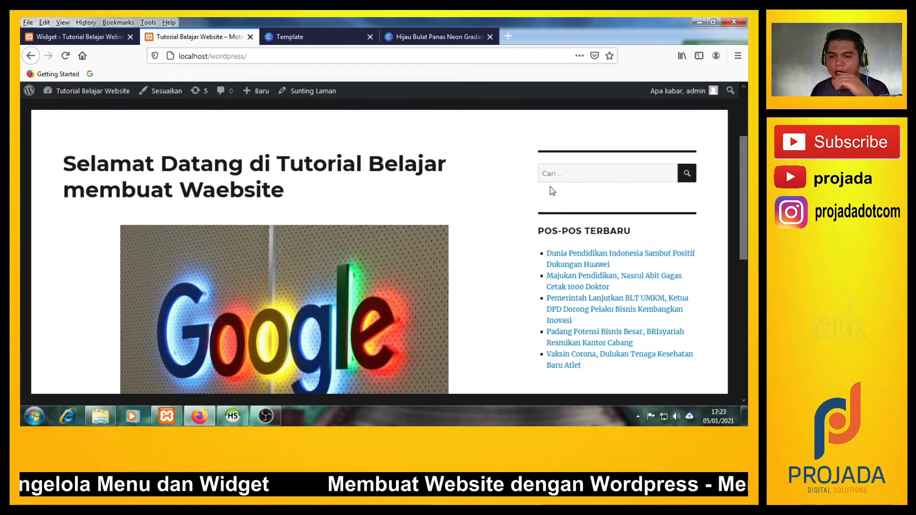
left_click(561, 175)
scroll(501, 254, "down", 5)
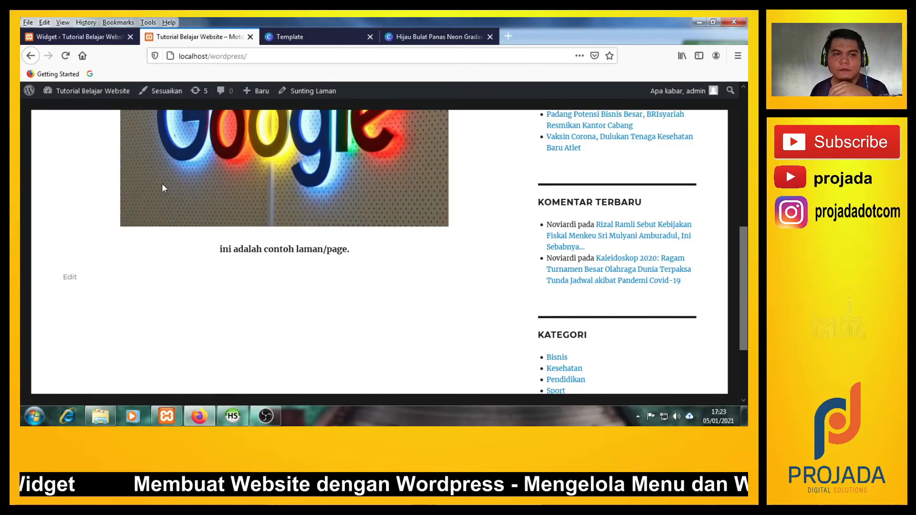
Step: Add the Kalender widget above Cari in the Bilah Sisi area, leave its Judul empty and collapse its settings
left_click(74, 37)
scroll(596, 310, "up", 2)
scroll(596, 308, "down", 2)
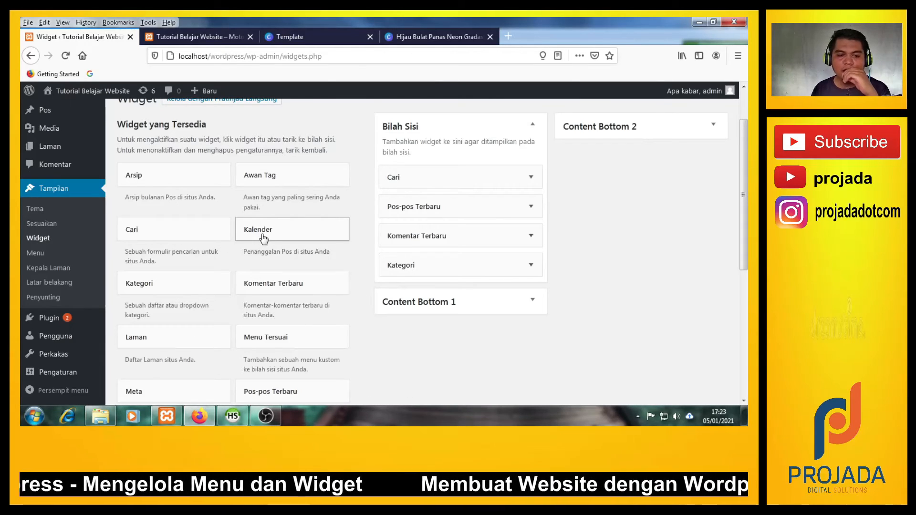
left_click_drag(268, 229, 439, 174)
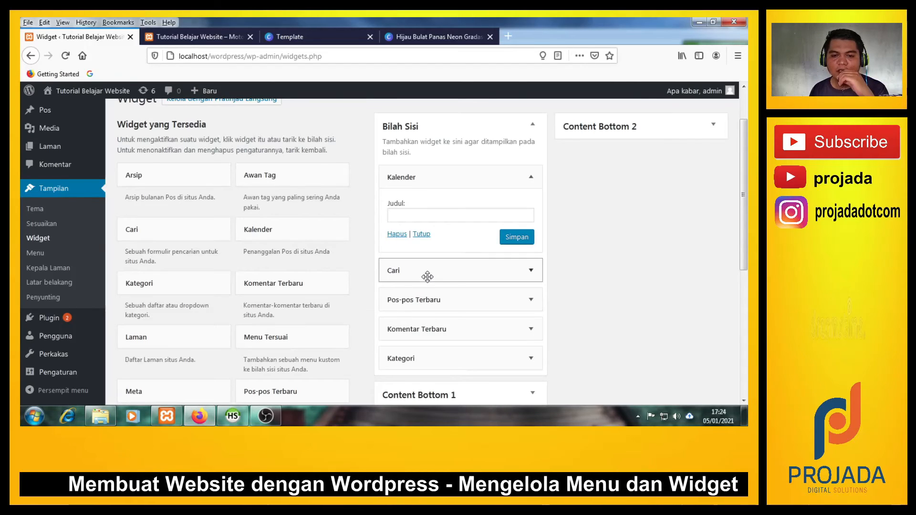
left_click(438, 213)
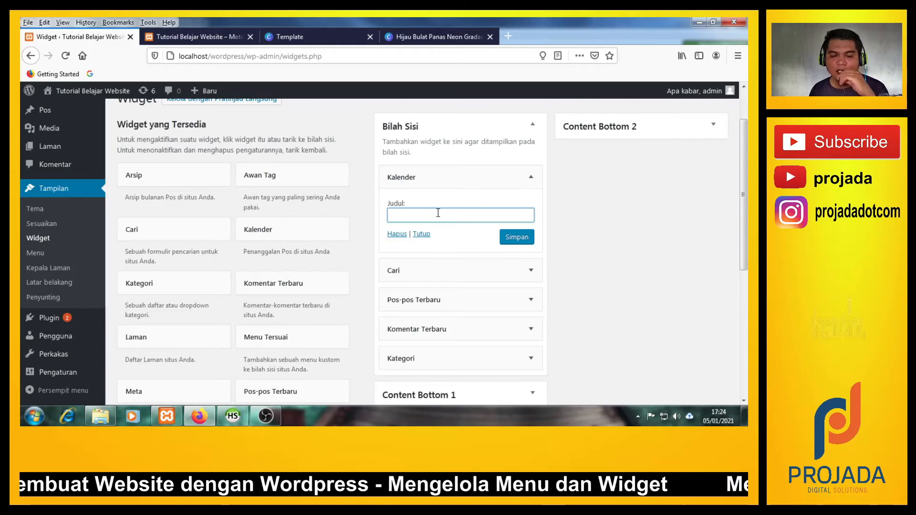
left_click(657, 280)
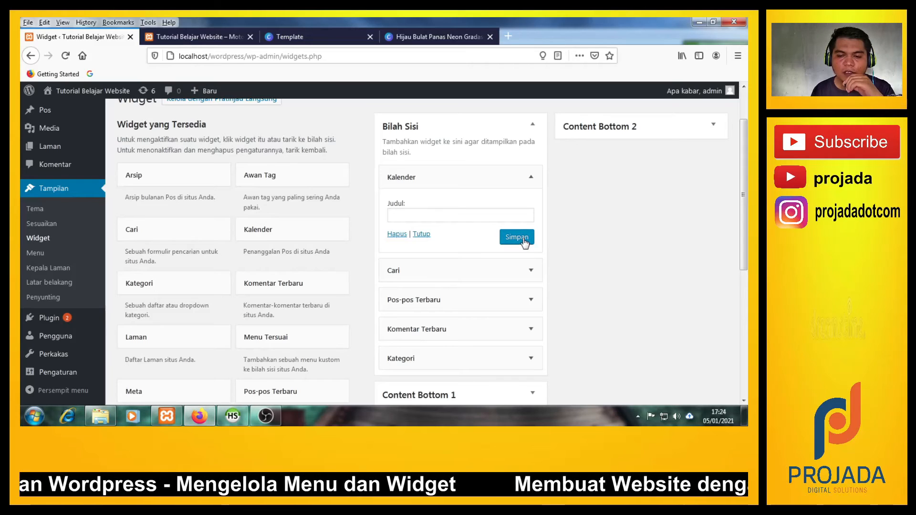
left_click(458, 218)
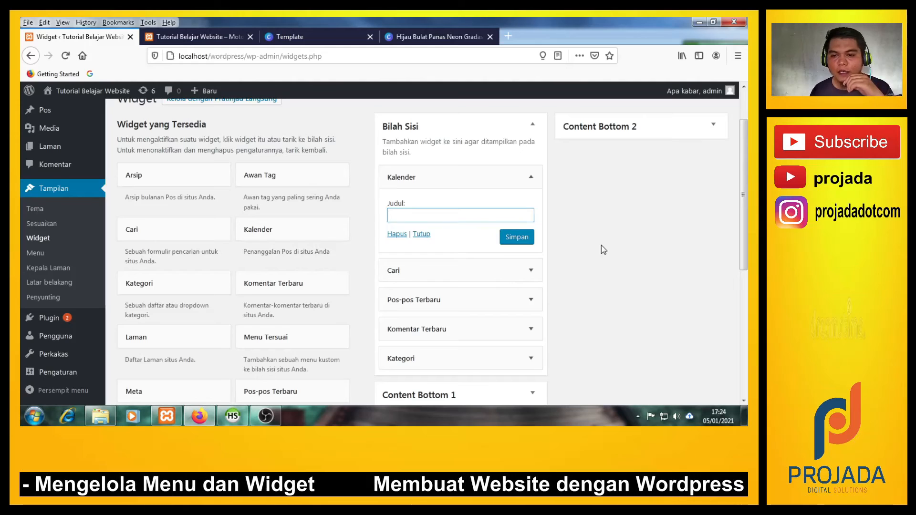
left_click(531, 178)
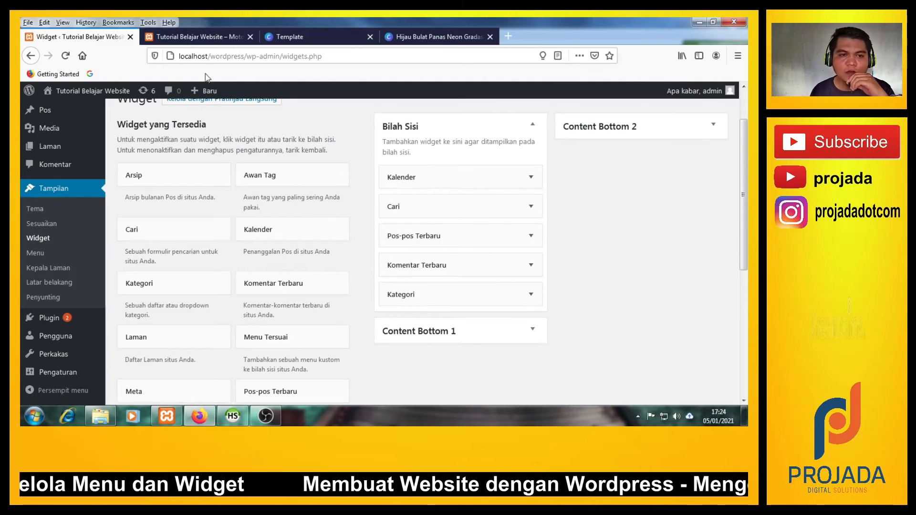
Step: Reload the site's front page and check the calendar above the search box in the sidebar
left_click(198, 38)
left_click(64, 60)
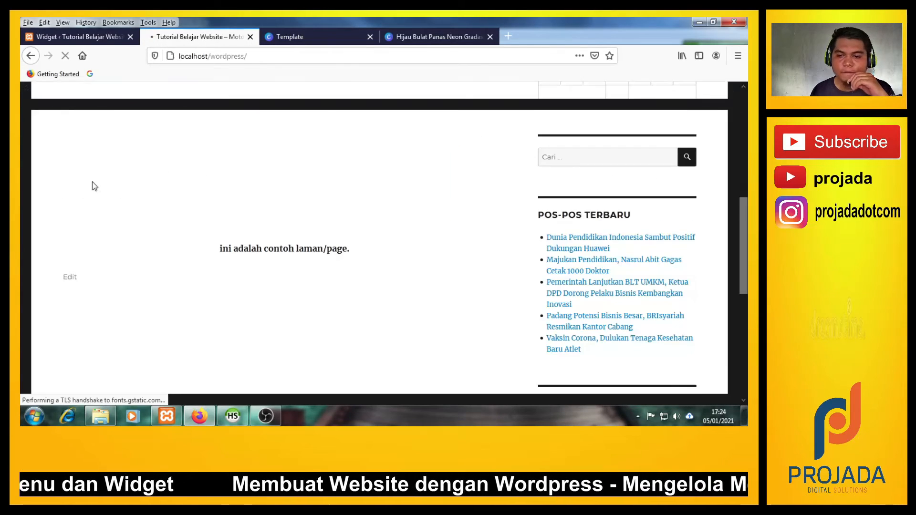
scroll(511, 316, "up", 5)
scroll(510, 316, "up", 2)
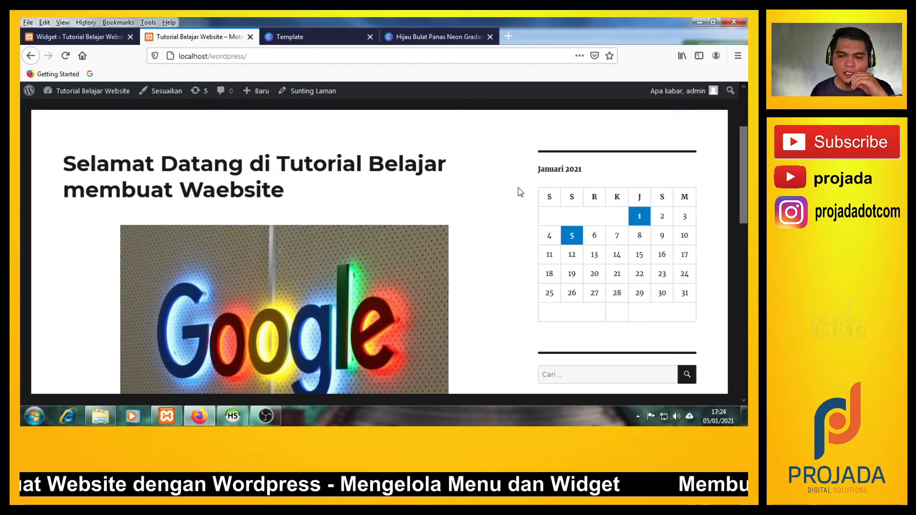
Step: Move the Kalender widget below Kategori in Bilah Sisi and check its position on the reloaded front page
left_click(92, 42)
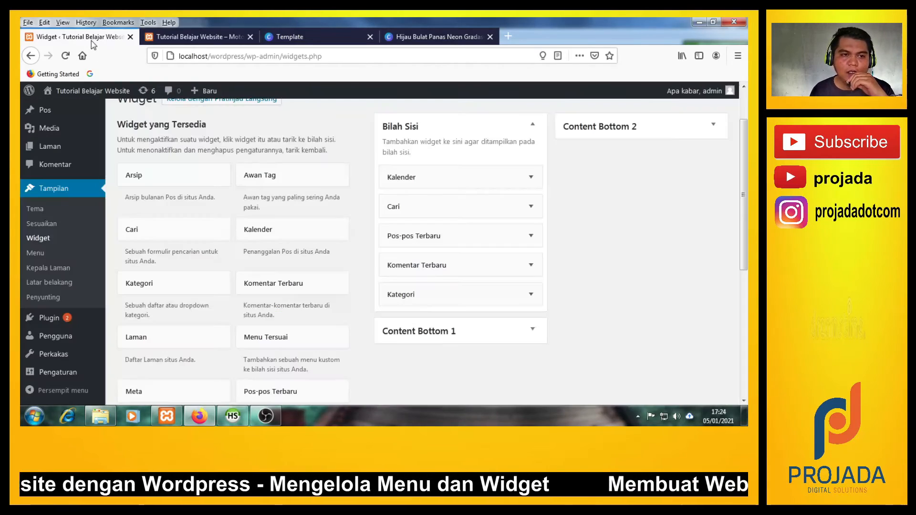
left_click_drag(431, 178, 434, 303)
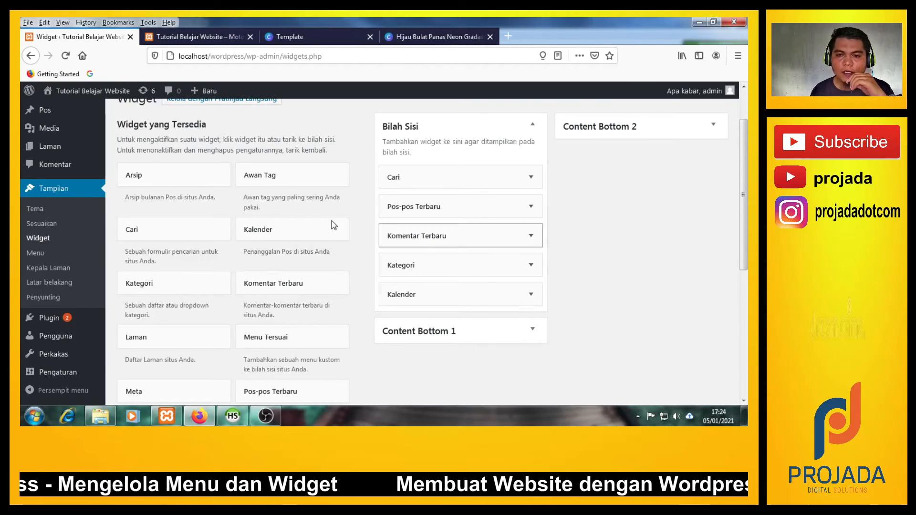
left_click(195, 36)
left_click(70, 59)
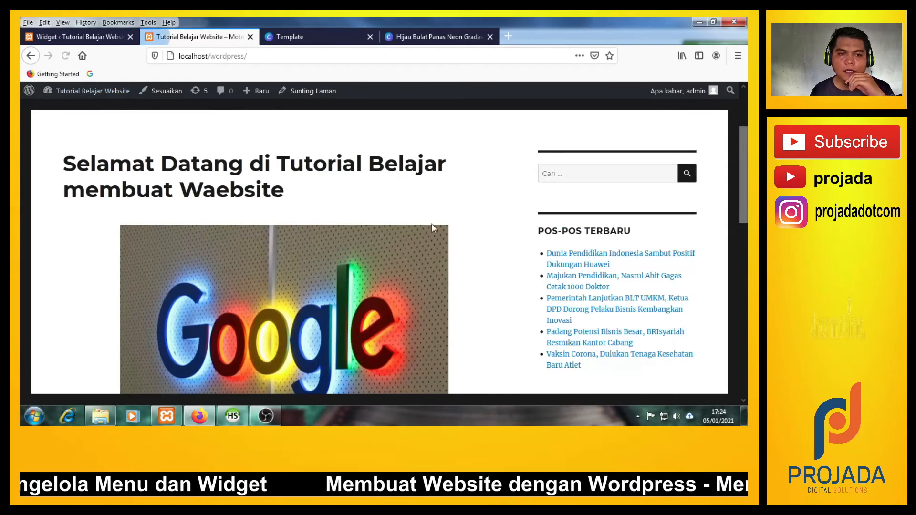
scroll(468, 223, "down", 5)
scroll(489, 238, "down", 3)
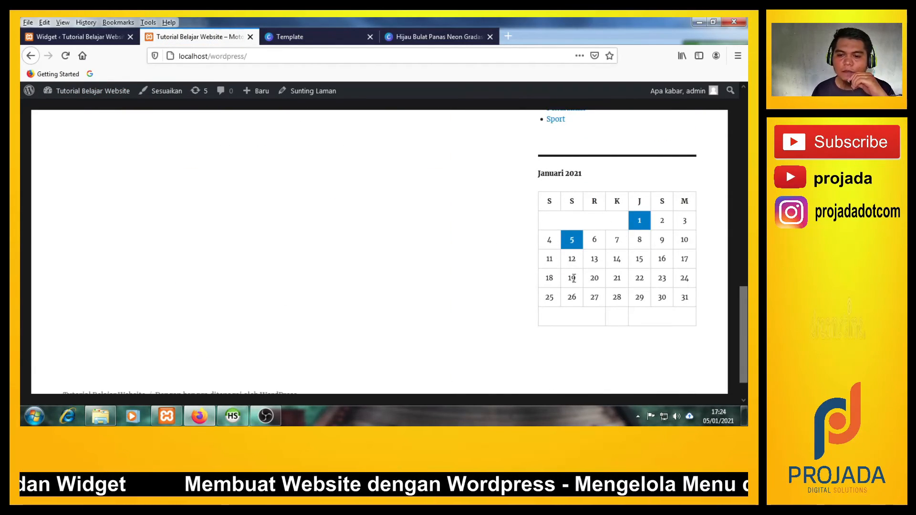
Step: Return to the Widget management page and review the available widgets, the Nonaktifkan Widget section and the Bilah Sisi order
left_click(57, 36)
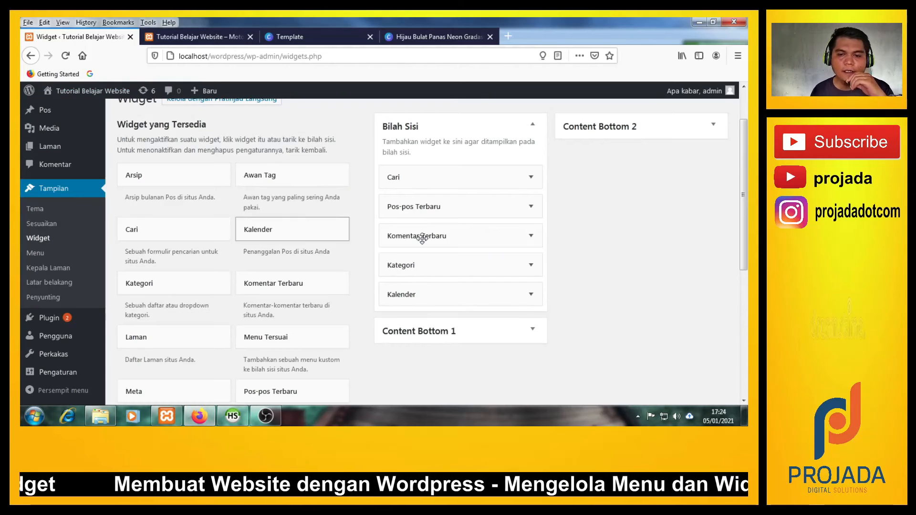
scroll(210, 276, "down", 4)
scroll(199, 191, "up", 4)
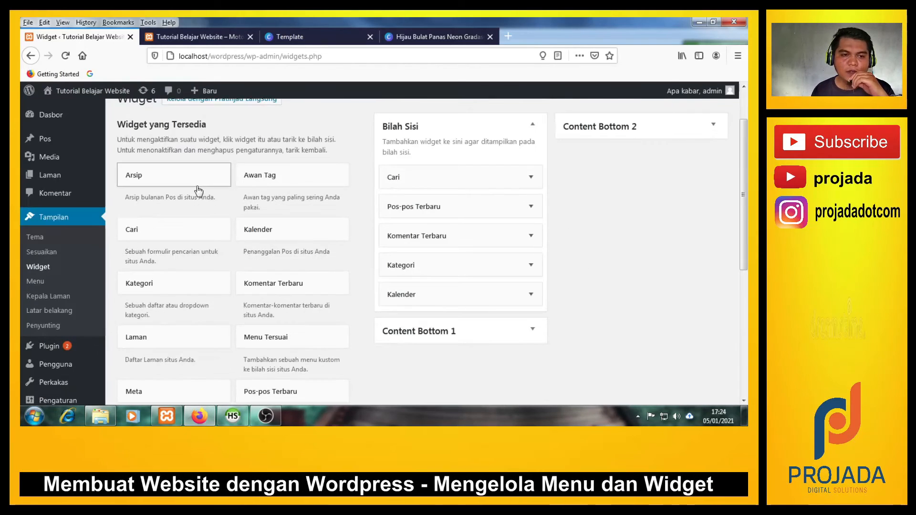
scroll(222, 229, "down", 2)
scroll(221, 229, "down", 2)
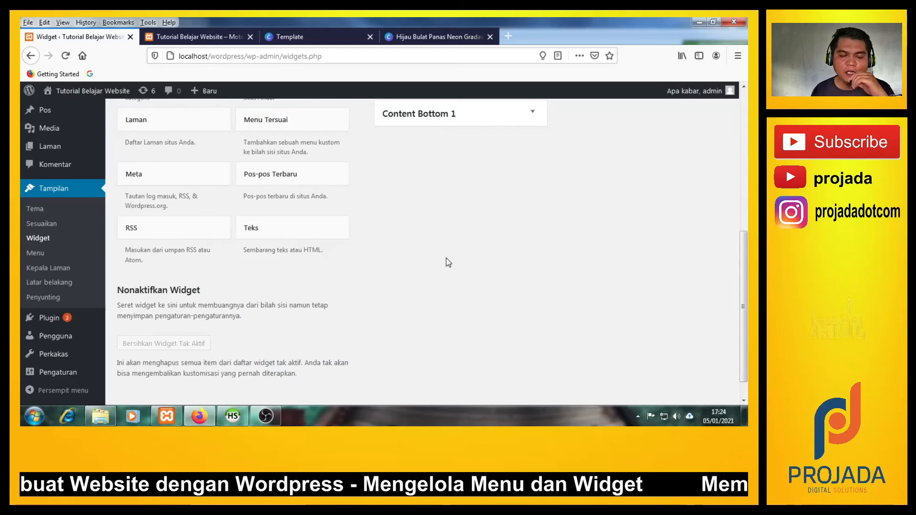
scroll(446, 259, "up", 1)
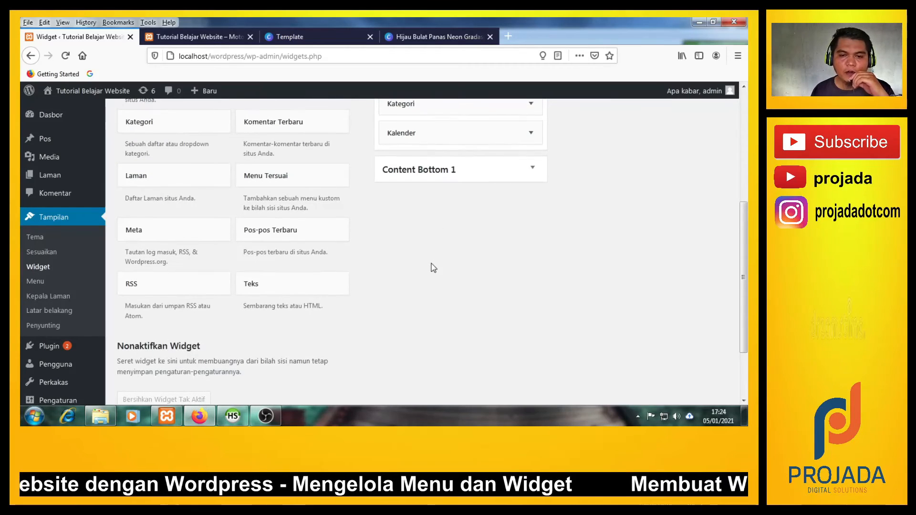
scroll(477, 275, "up", 3)
scroll(620, 282, "down", 1)
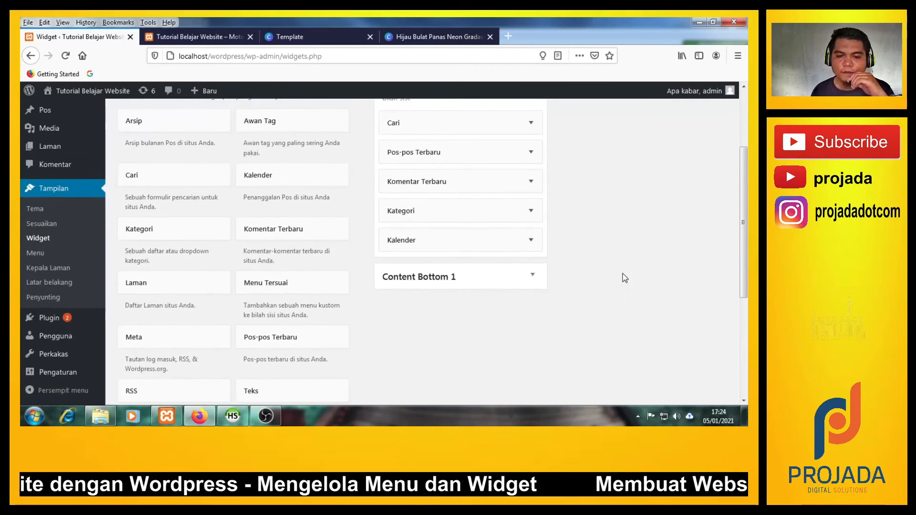
Step: Expand and collapse the Content Bottom 1 area, and view the bottom of the site's front page
left_click(533, 277)
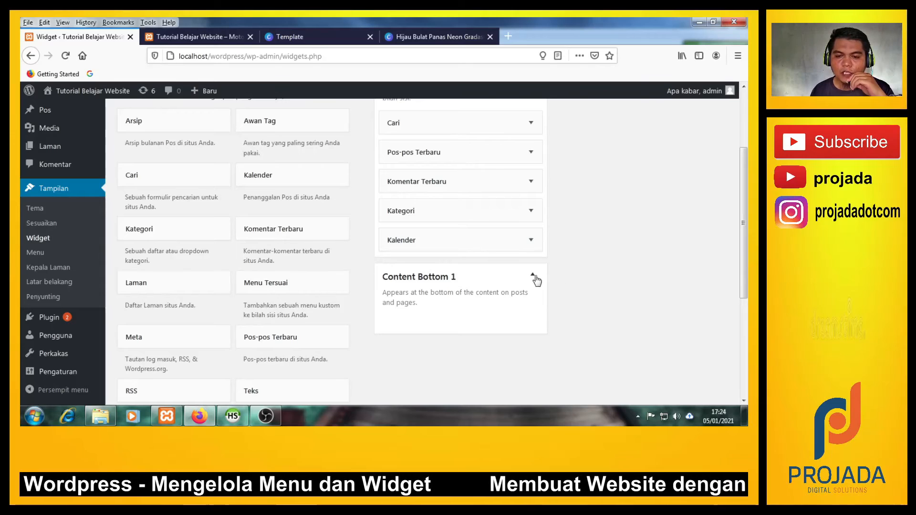
left_click(533, 276)
left_click(207, 42)
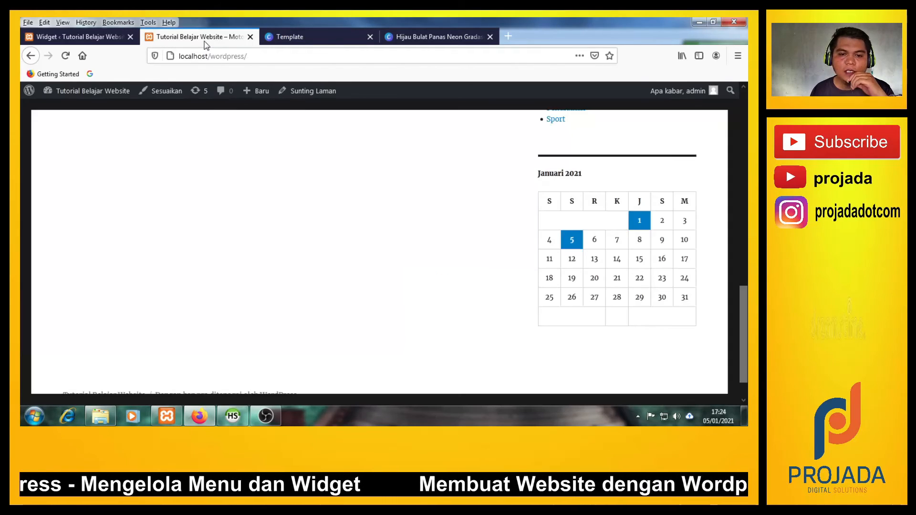
scroll(426, 328, "down", 2)
left_click(104, 41)
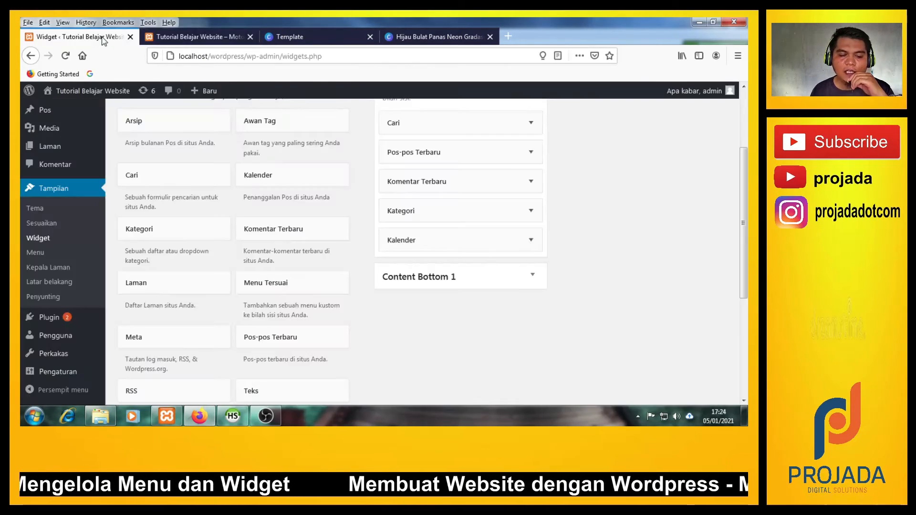
Step: Add the Teks widget to the Content Bottom 1 area with its settings open
scroll(343, 339, "down", 2)
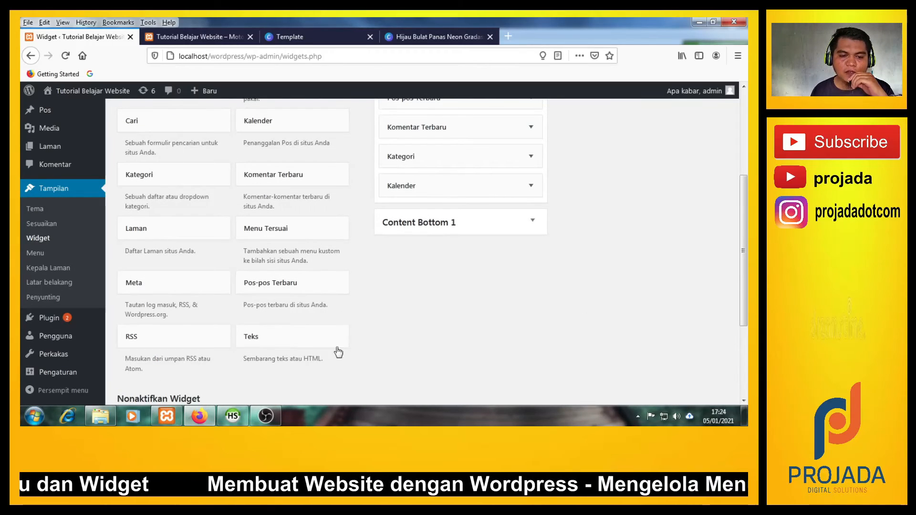
left_click_drag(288, 342, 440, 240)
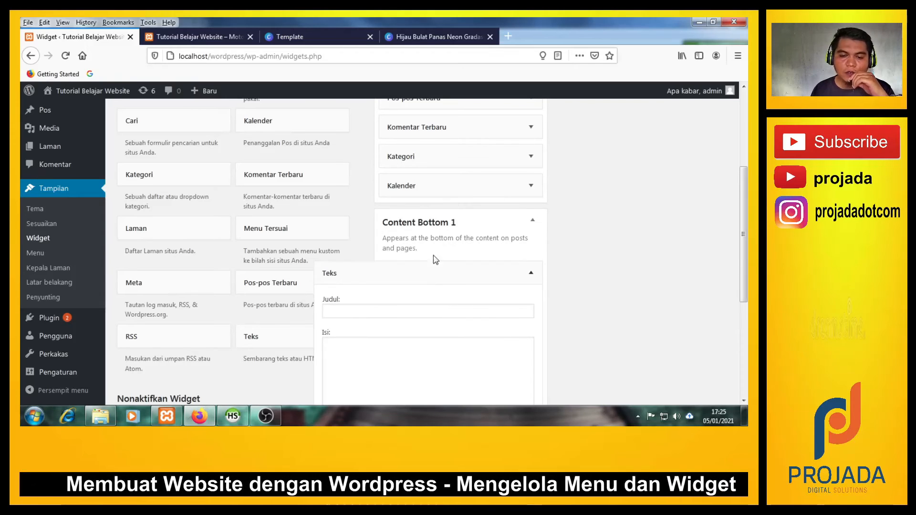
left_click(467, 272)
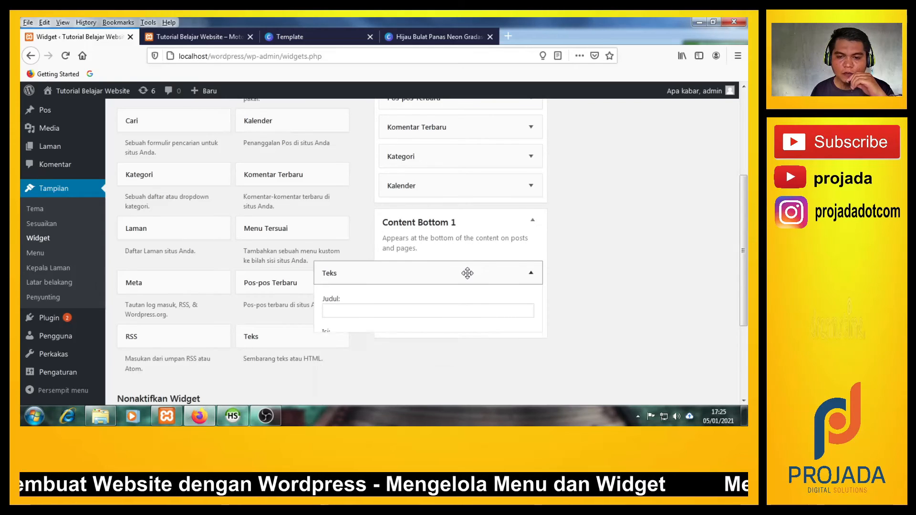
left_click(507, 272)
Step: Set the Teks widget's Judul to Zdfgdfgg and its Isi to gjhgjgjghj, and collapse its settings within Content Bottom 1
left_click(406, 311)
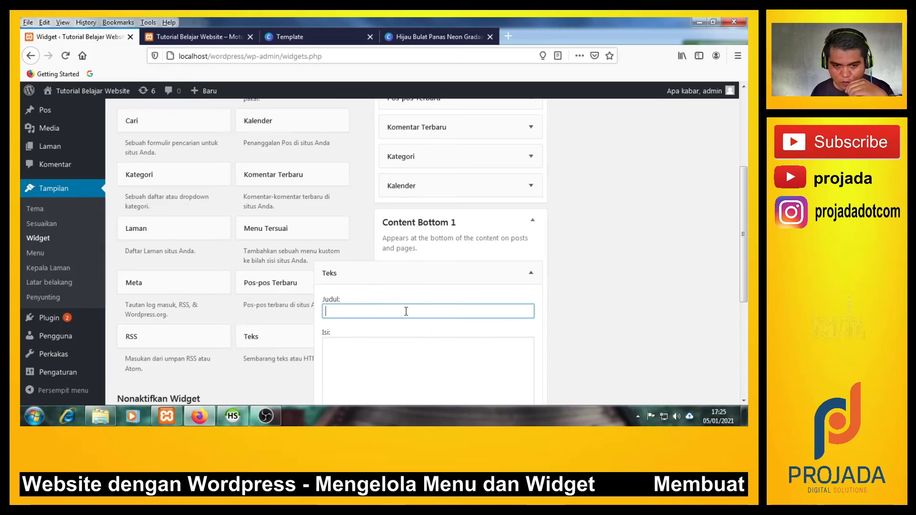
type("Z")
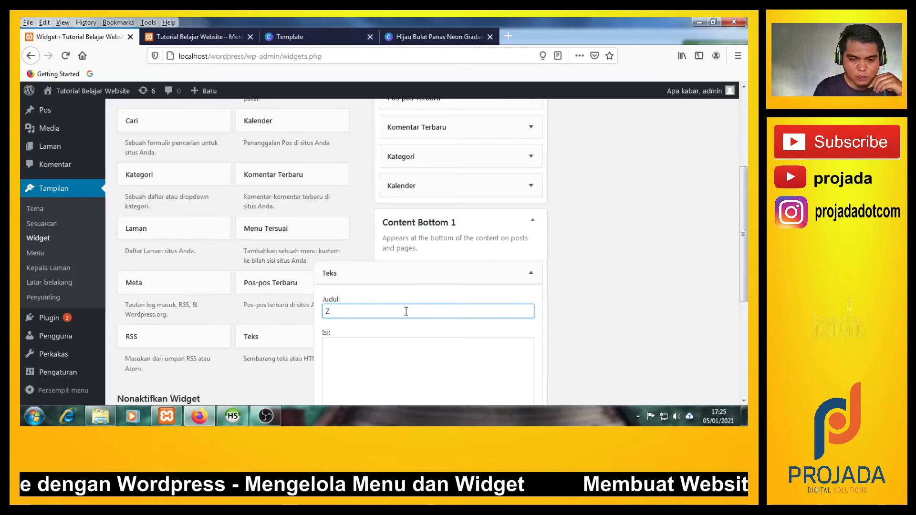
type("dfgdfgg")
left_click(389, 351)
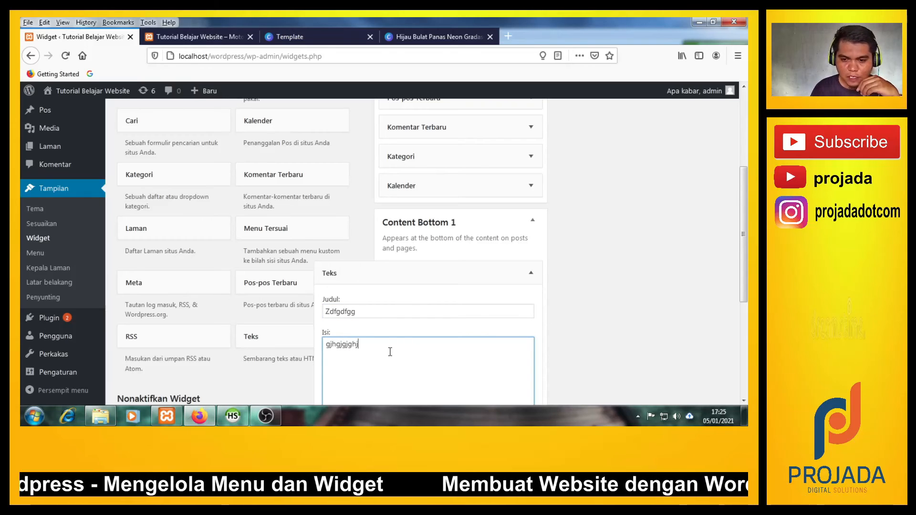
type("gjhgjgjghj")
left_click(607, 299)
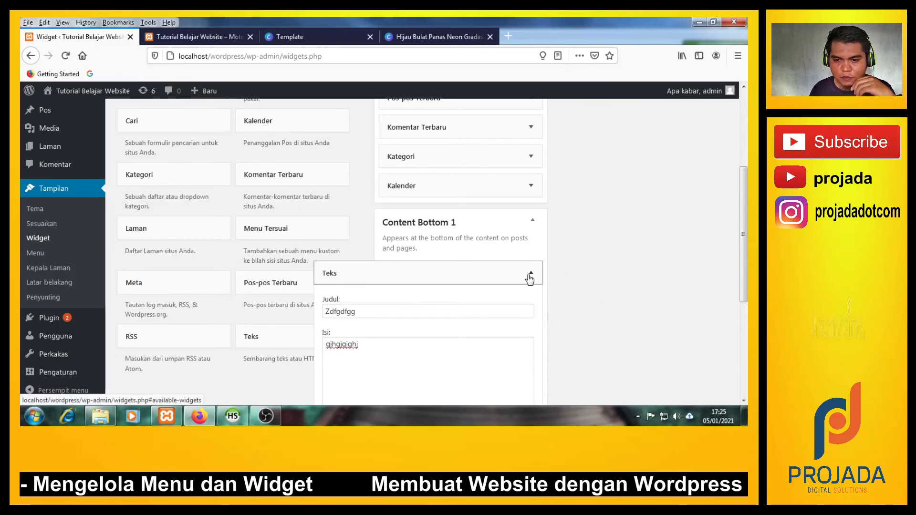
left_click(531, 273)
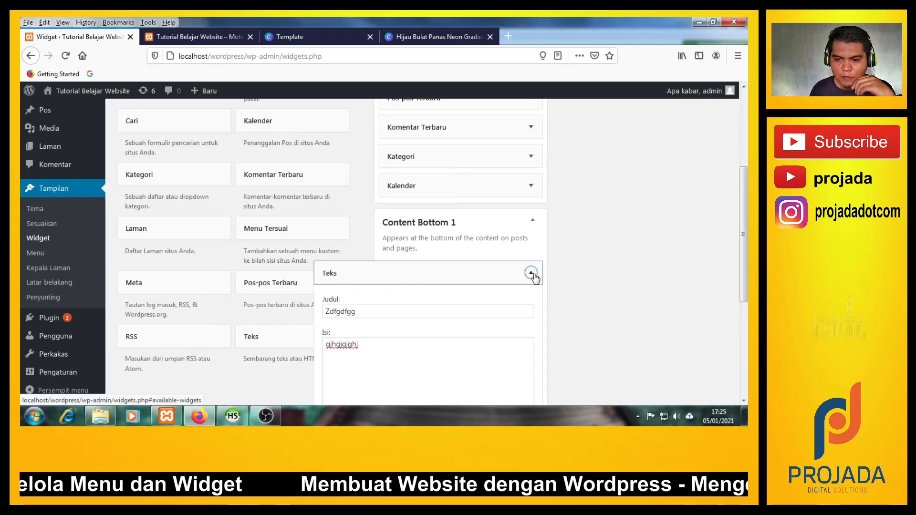
left_click(535, 226)
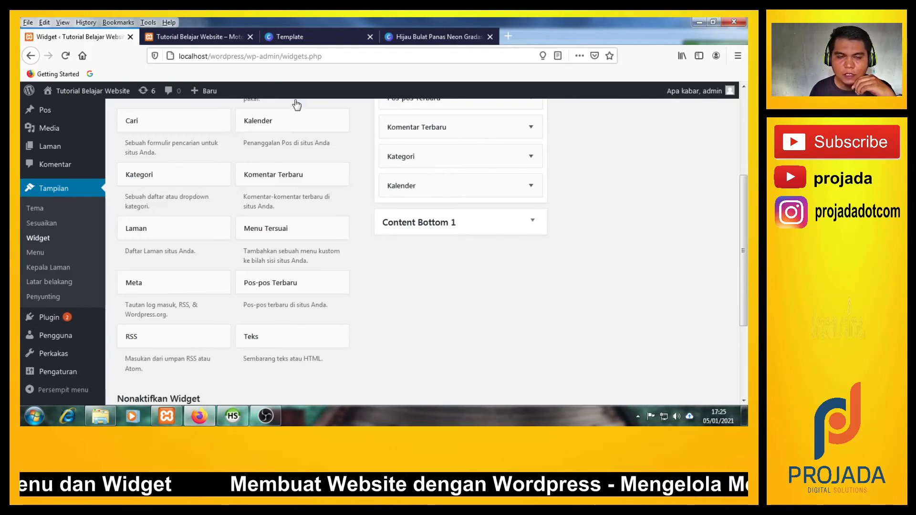
left_click(530, 226)
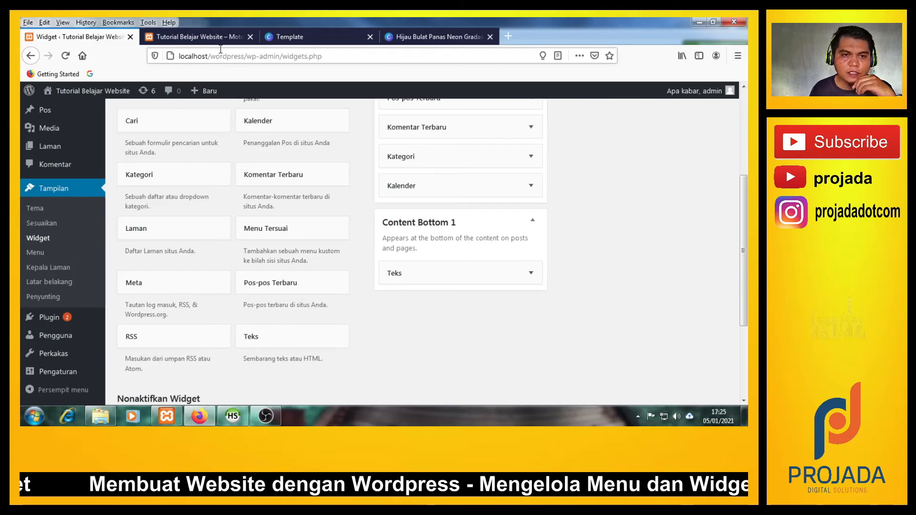
Step: Append hjj to the last line of the Teks widget's Isi and save it with automatic paragraphs left off
left_click(530, 273)
scroll(568, 316, "down", 2)
scroll(559, 314, "up", 2)
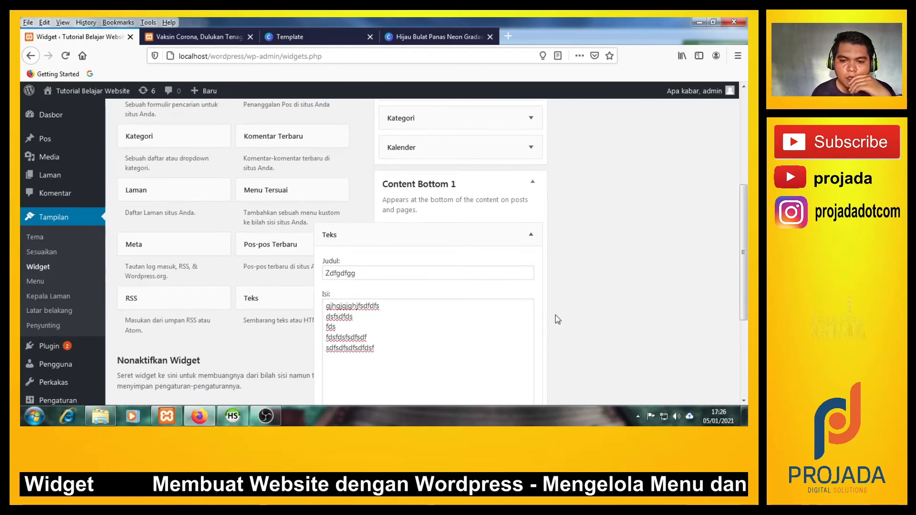
scroll(575, 301, "down", 2)
left_click(400, 304)
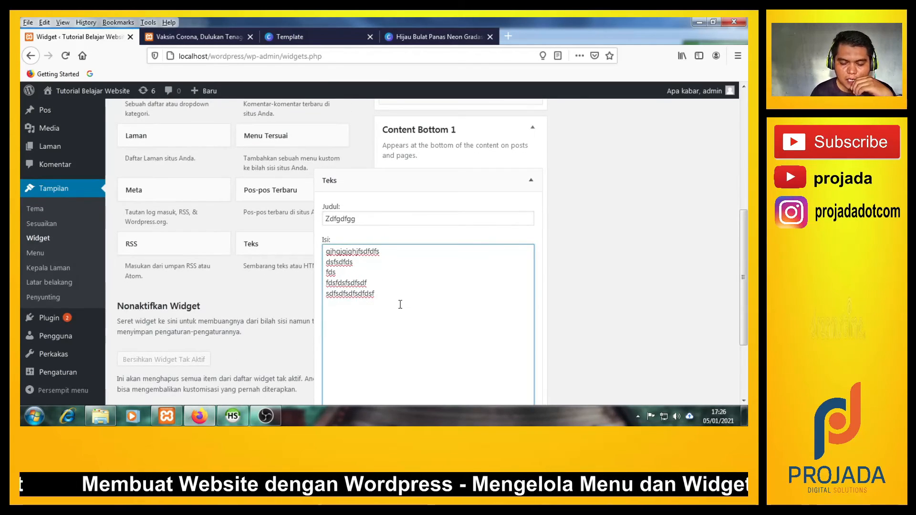
type("hjj")
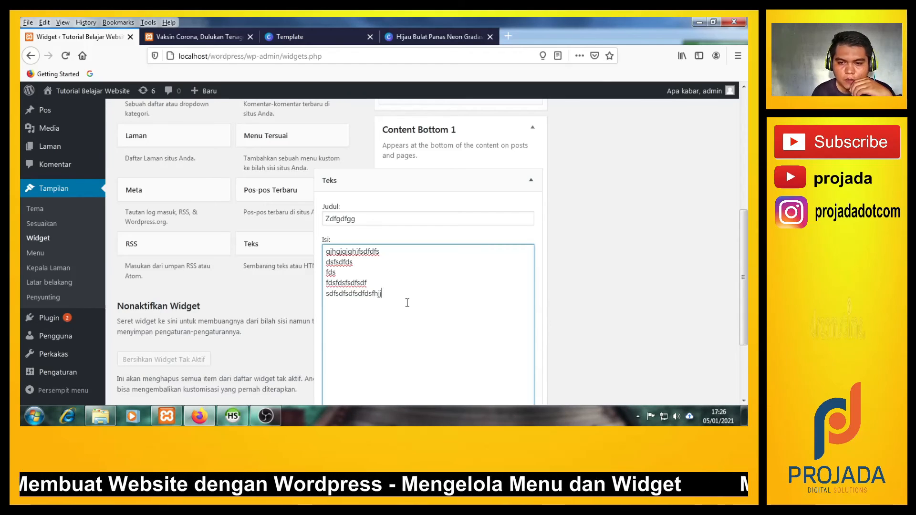
left_click(578, 310)
scroll(578, 310, "down", 3)
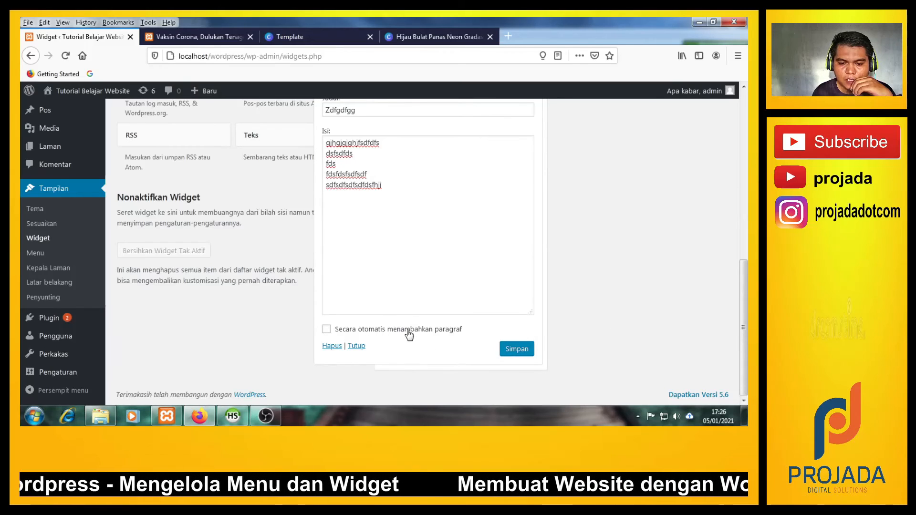
left_click(327, 330)
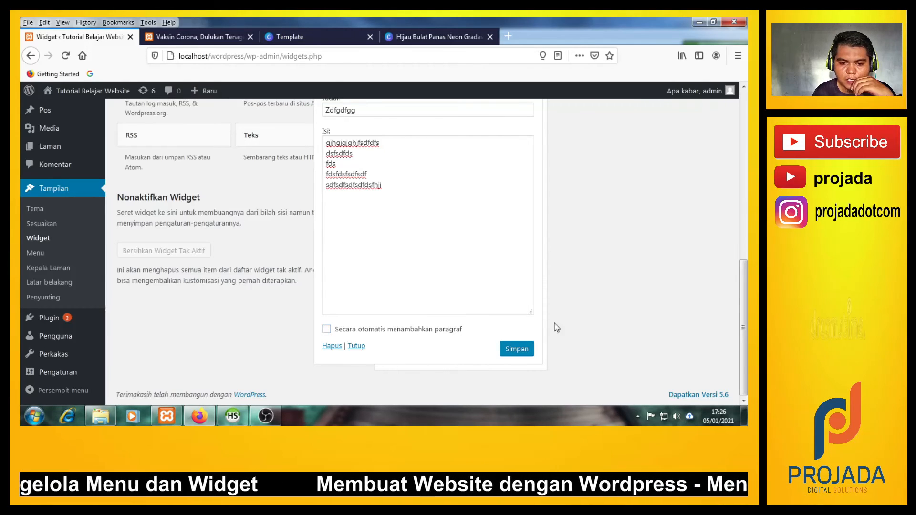
left_click(525, 352)
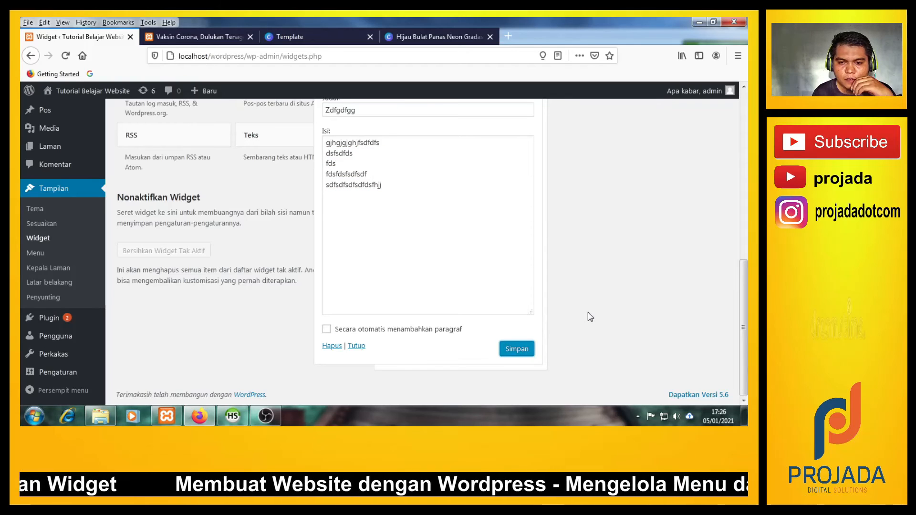
Step: Reload the site, go to its home page and check where the Teks widget appears below the page content
left_click(195, 37)
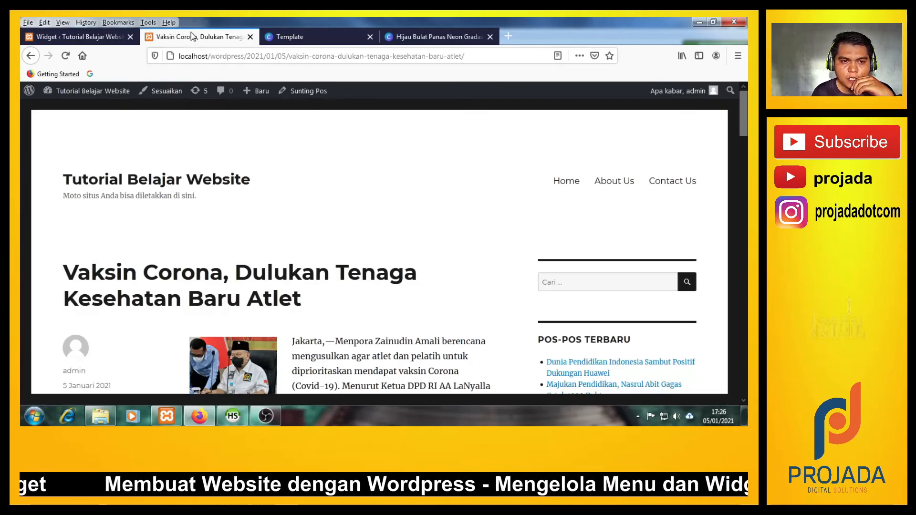
left_click(65, 56)
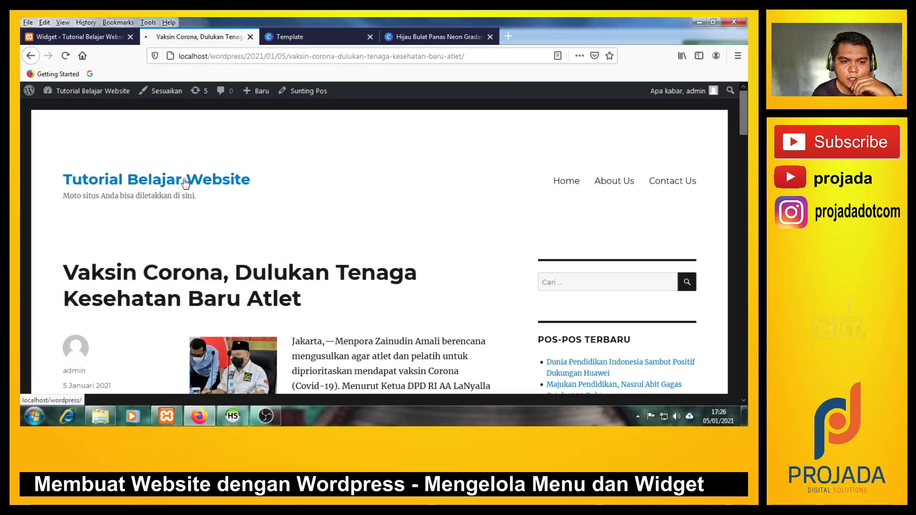
left_click(244, 180)
scroll(383, 228, "down", 10)
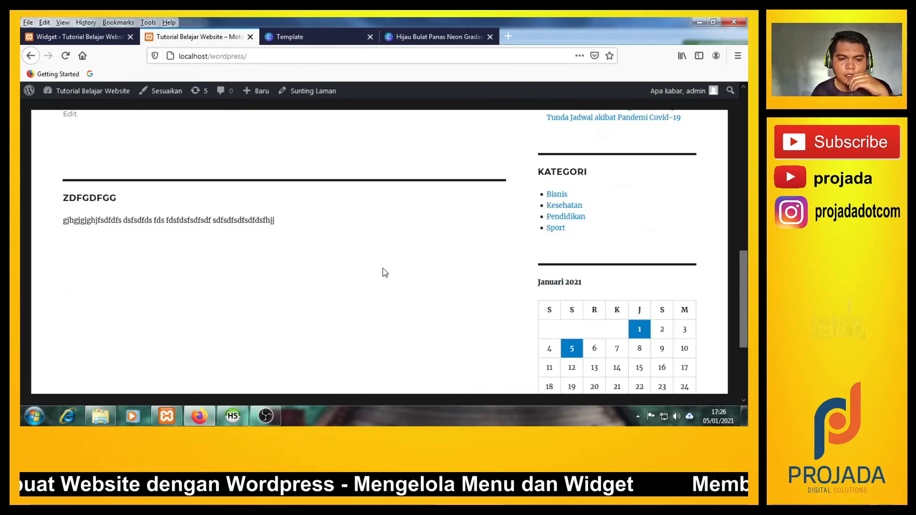
scroll(164, 264, "up", 4)
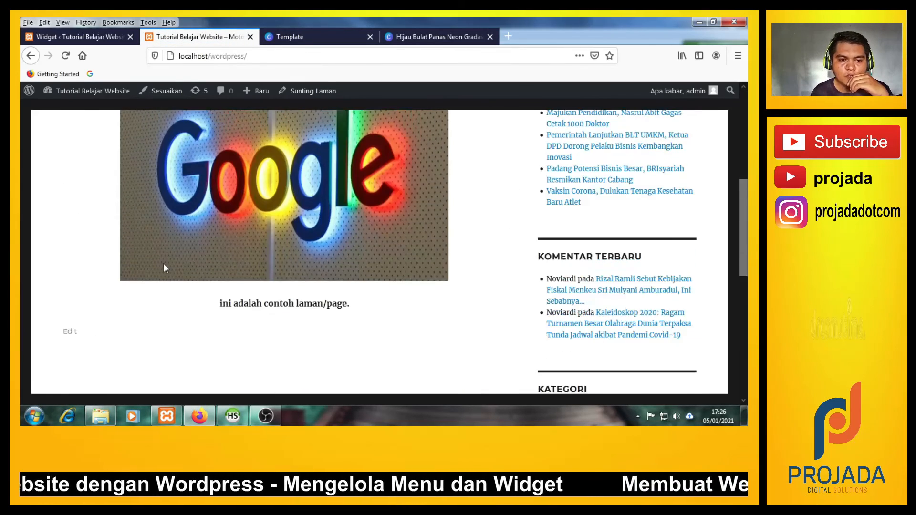
scroll(164, 264, "down", 4)
scroll(164, 265, "up", 6)
scroll(164, 264, "down", 6)
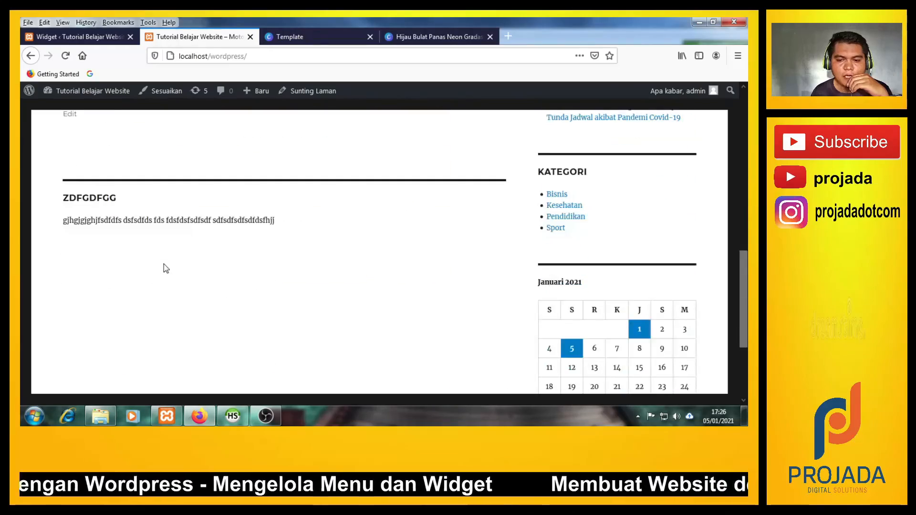
scroll(164, 264, "up", 2)
scroll(164, 264, "up", 4)
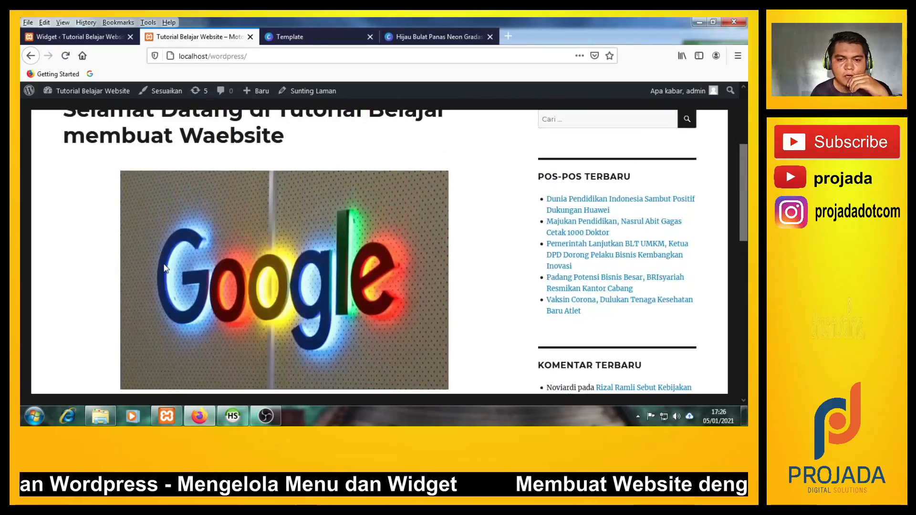
Step: Open the post Dunia Pendidikan Indonesia Sambut Positif Dukungan Huawei and examine the Teks widget's title and text at its end
left_click(581, 210)
scroll(415, 300, "down", 15)
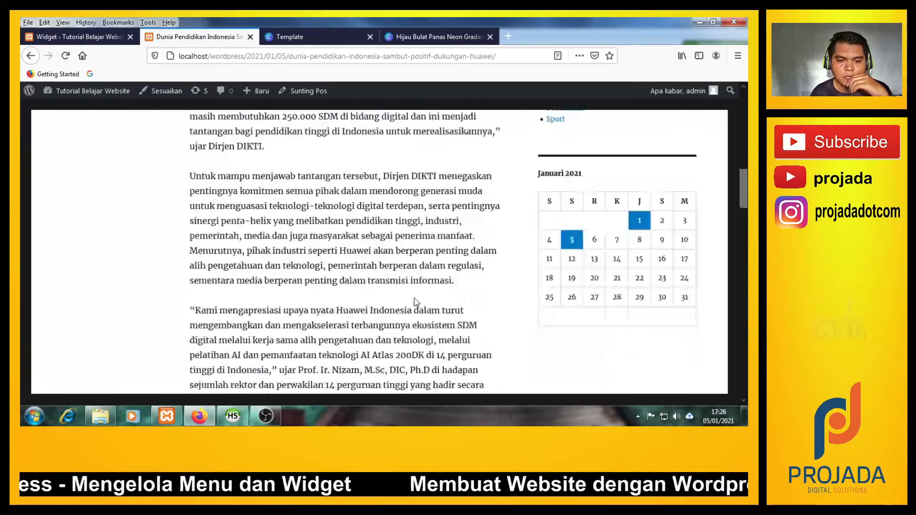
scroll(415, 298, "down", 10)
scroll(417, 303, "down", 5)
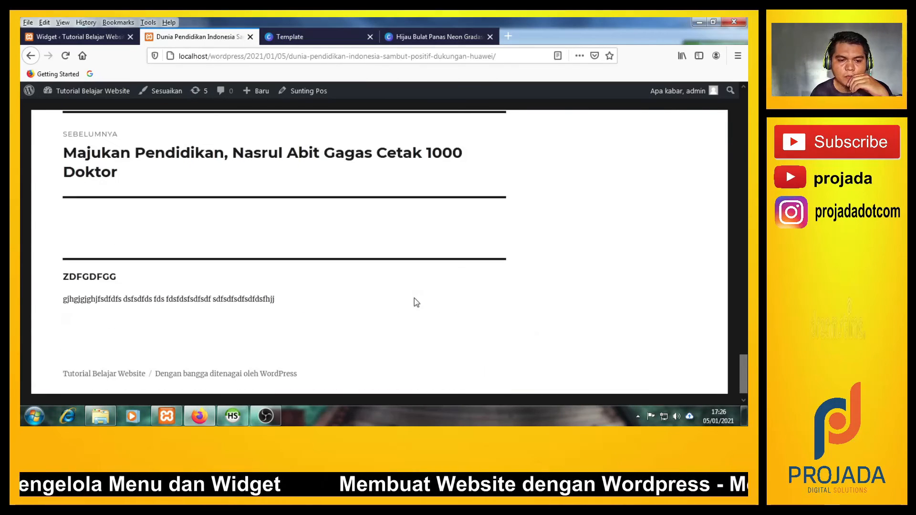
left_click_drag(90, 280, 106, 289)
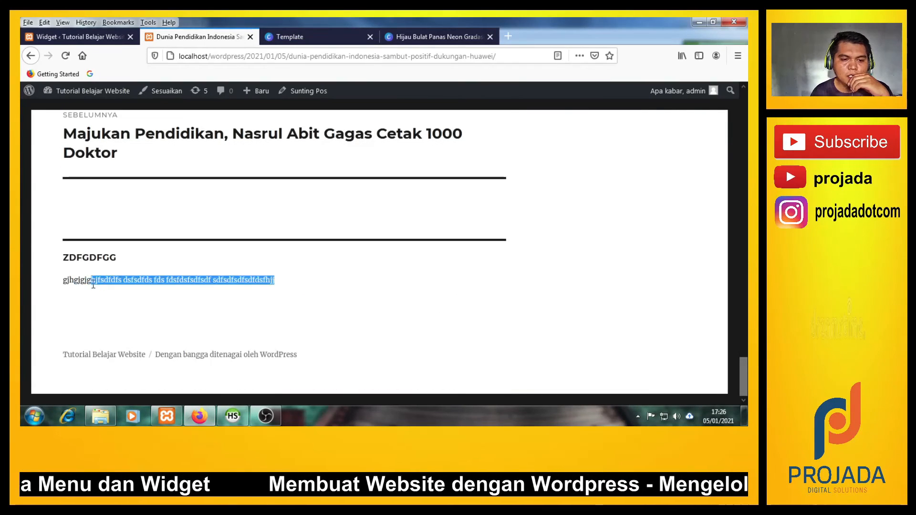
left_click(194, 298)
left_click_drag(308, 280, 66, 254)
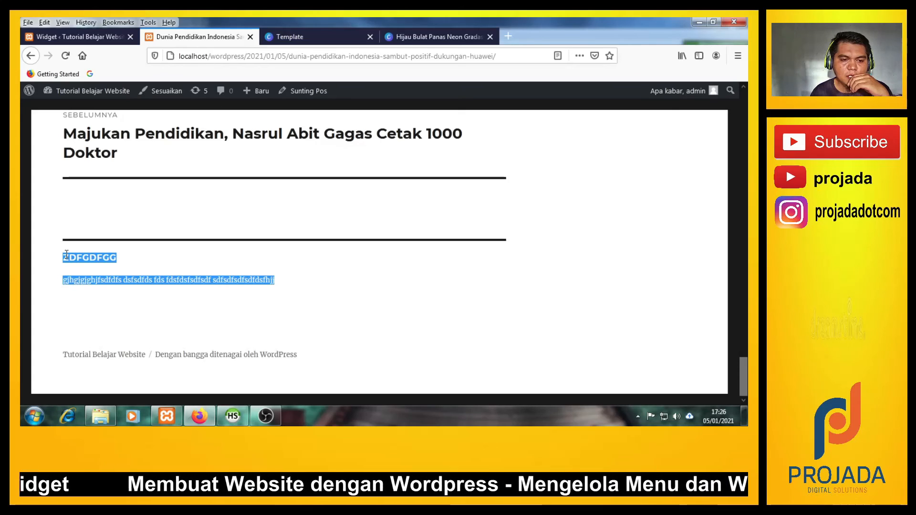
left_click(352, 318)
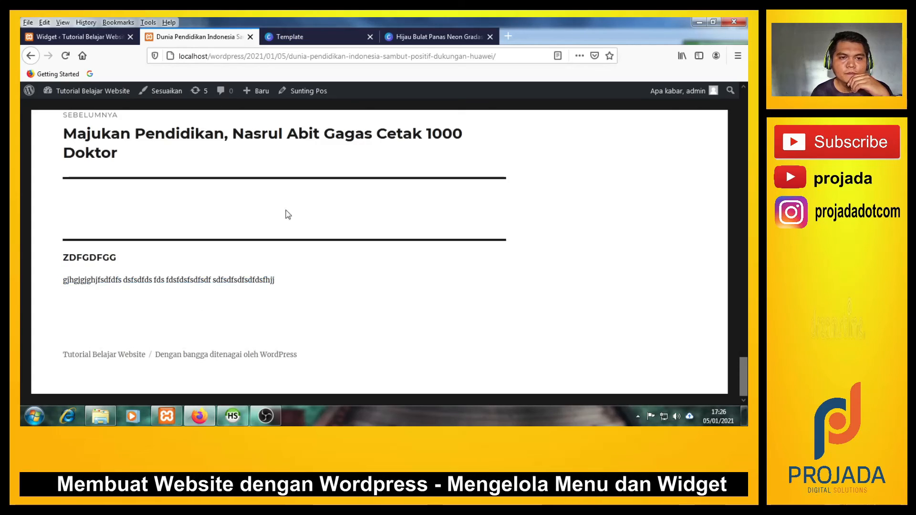
Step: Return to the Widget management page and collapse the Teks widget's settings in Content Bottom 1
left_click(76, 37)
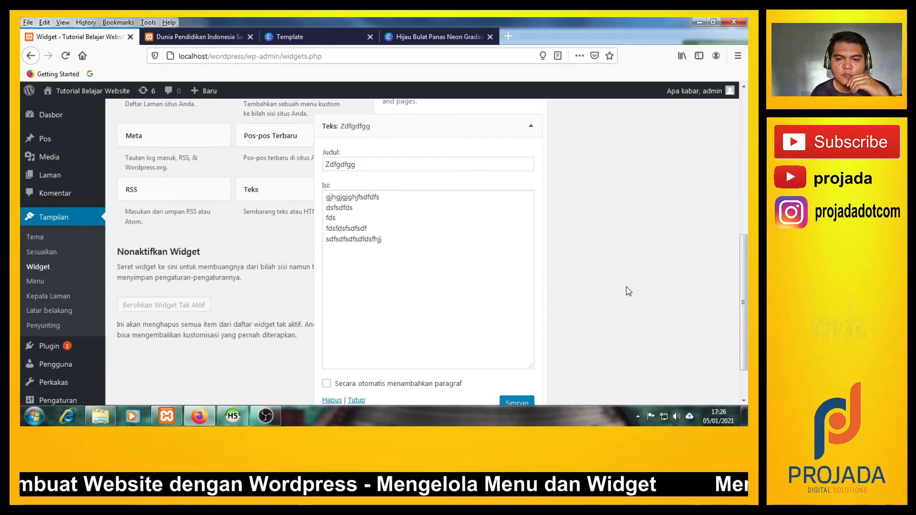
scroll(596, 267, "up", 2)
left_click(532, 182)
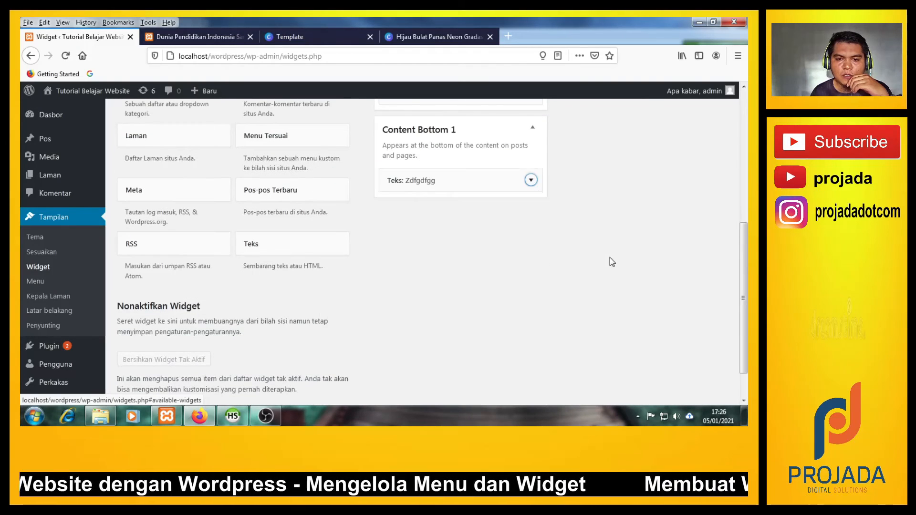
Step: Expand the Content Bottom 2 area and review it alongside the Bilah Sisi and Content Bottom 1 areas
scroll(609, 258, "up", 2)
scroll(610, 260, "up", 7)
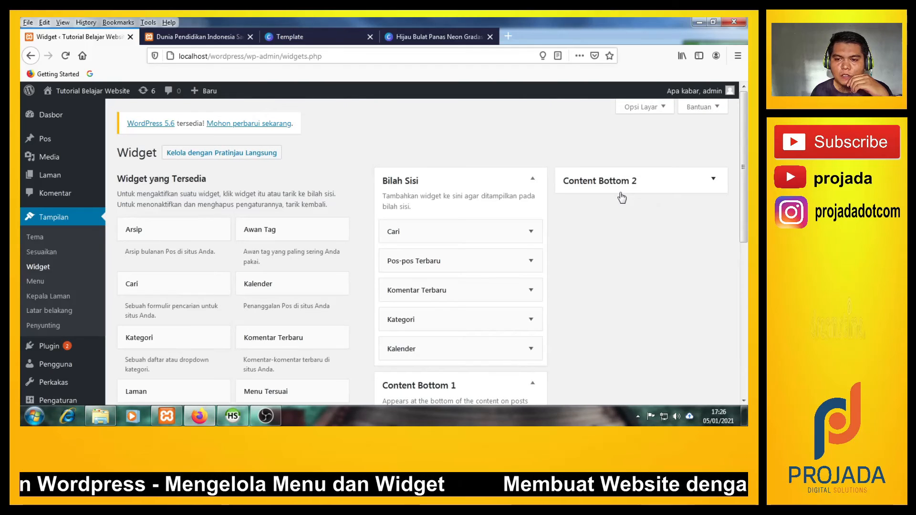
left_click(714, 179)
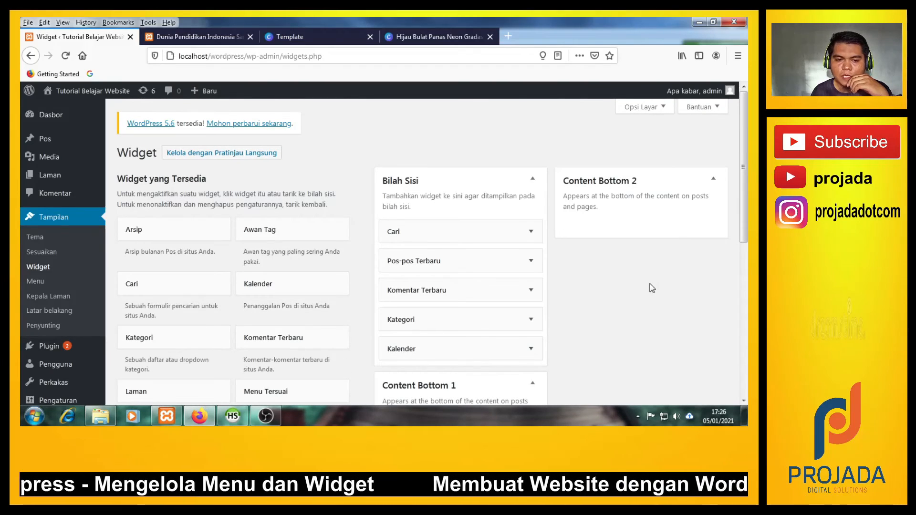
scroll(652, 288, "down", 3)
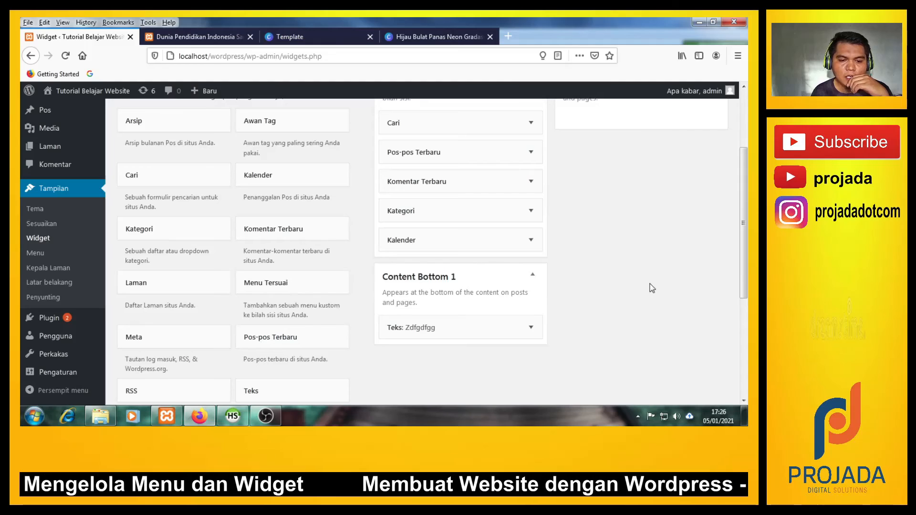
Step: Add the Kategori widget from the available widgets to the Content Bottom 2 area
scroll(652, 288, "down", 2)
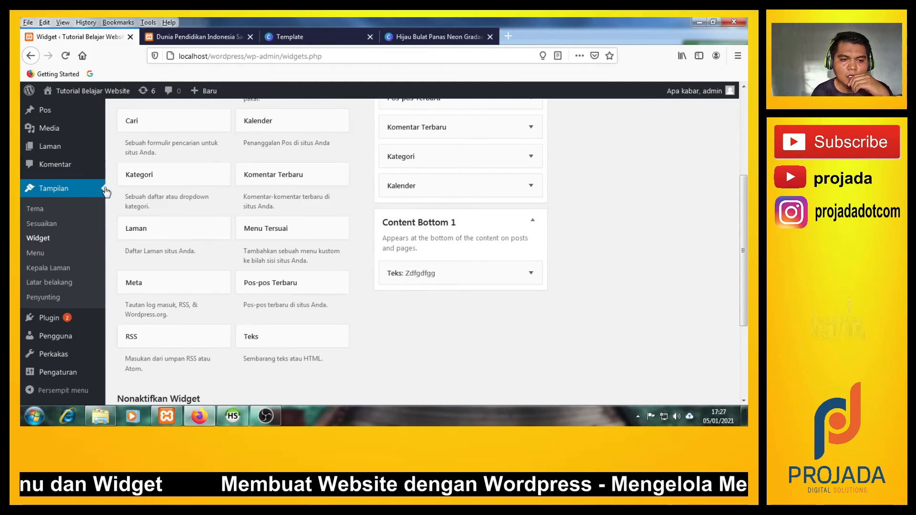
scroll(163, 298, "up", 3)
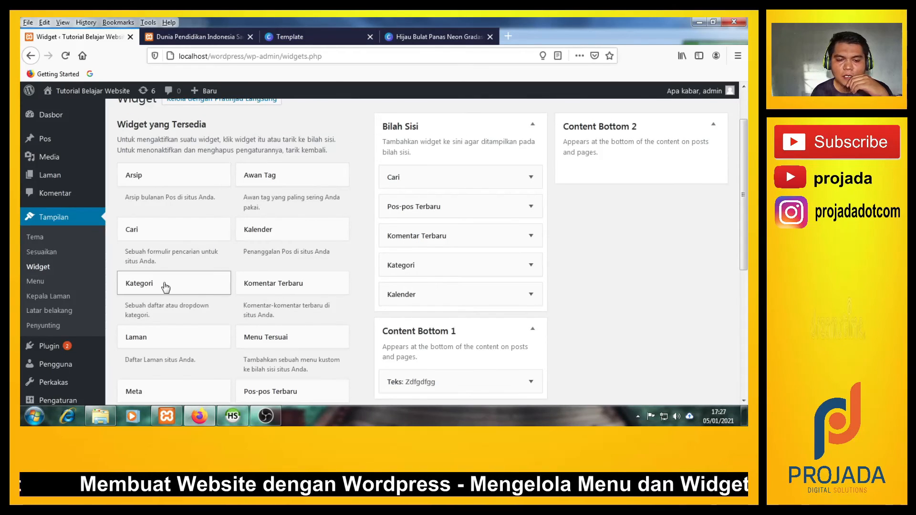
left_click_drag(166, 287, 620, 174)
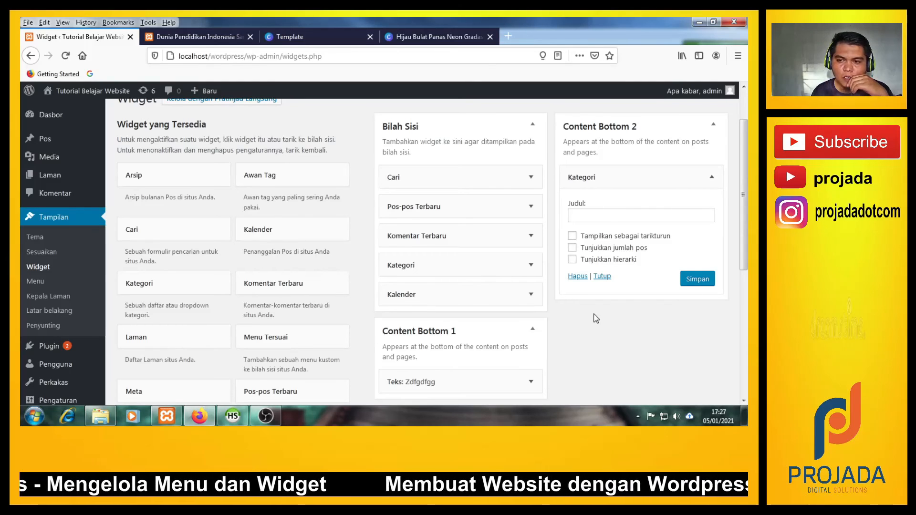
Step: Reload the open post on the site and check the Kategori widget below its content
left_click(196, 36)
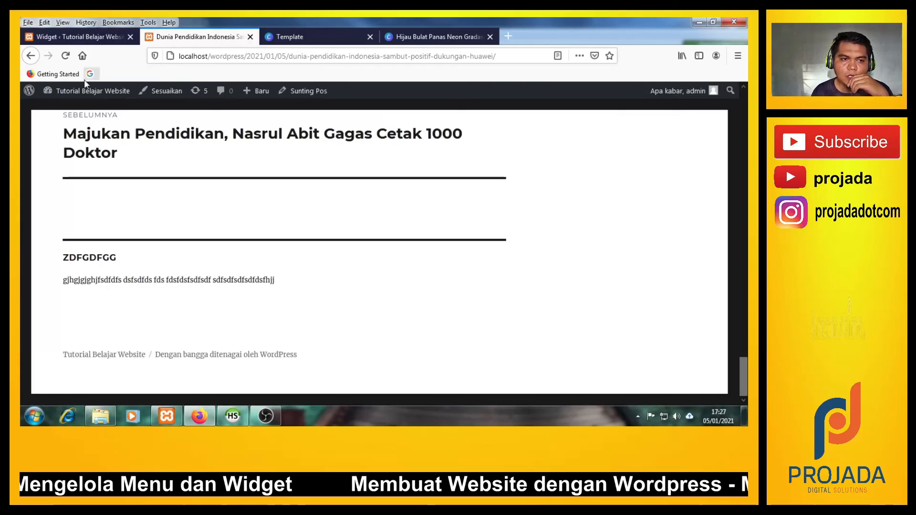
left_click(65, 56)
scroll(382, 304, "down", 2)
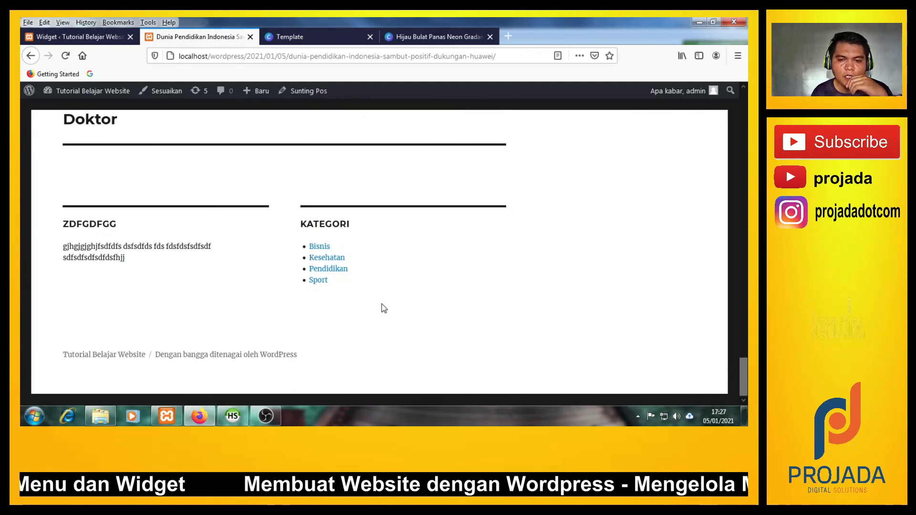
left_click_drag(286, 191, 361, 281)
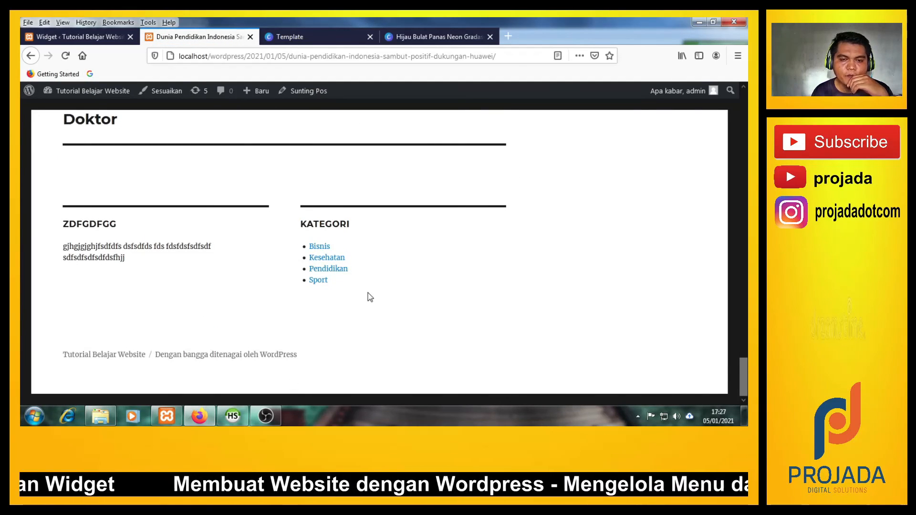
Step: Compare the Content Bottom 2 area in Widget management with the placement of the Teks and Kategori widgets below the post
left_click(80, 37)
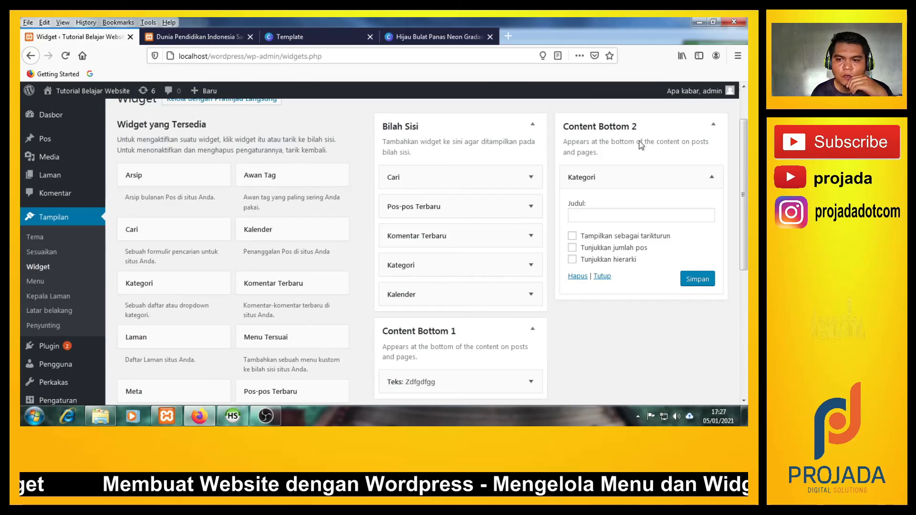
left_click(210, 40)
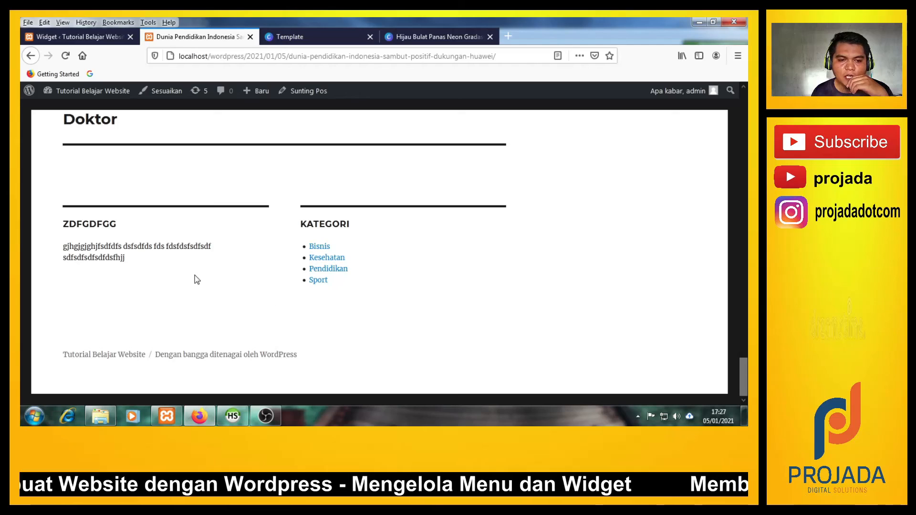
left_click_drag(206, 281, 69, 224)
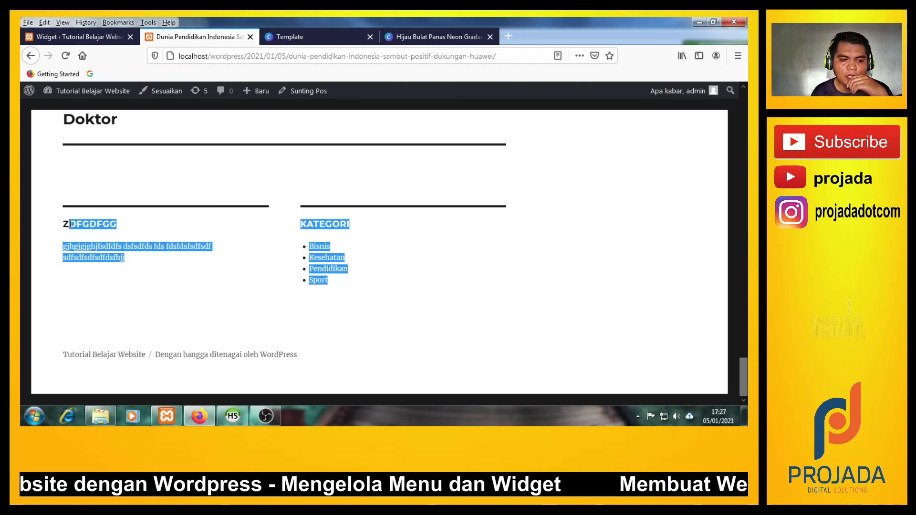
left_click(354, 328)
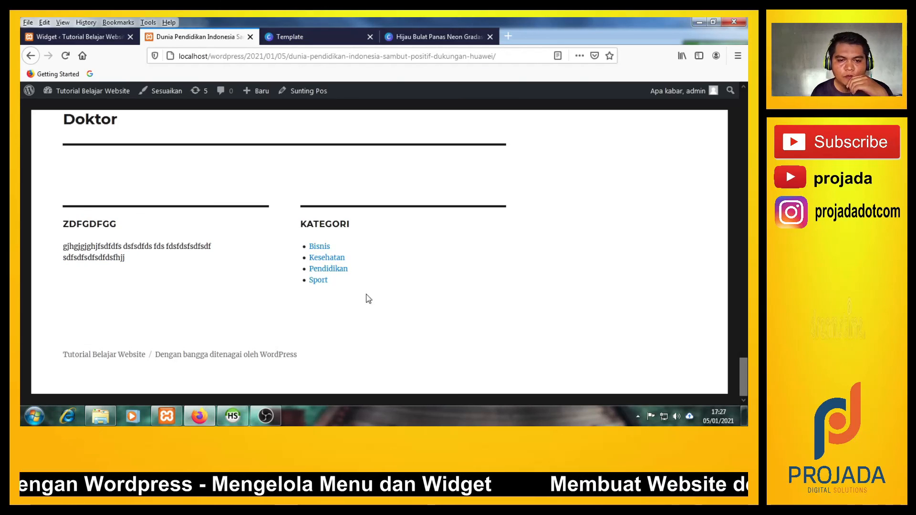
left_click_drag(368, 299, 141, 226)
left_click(182, 327)
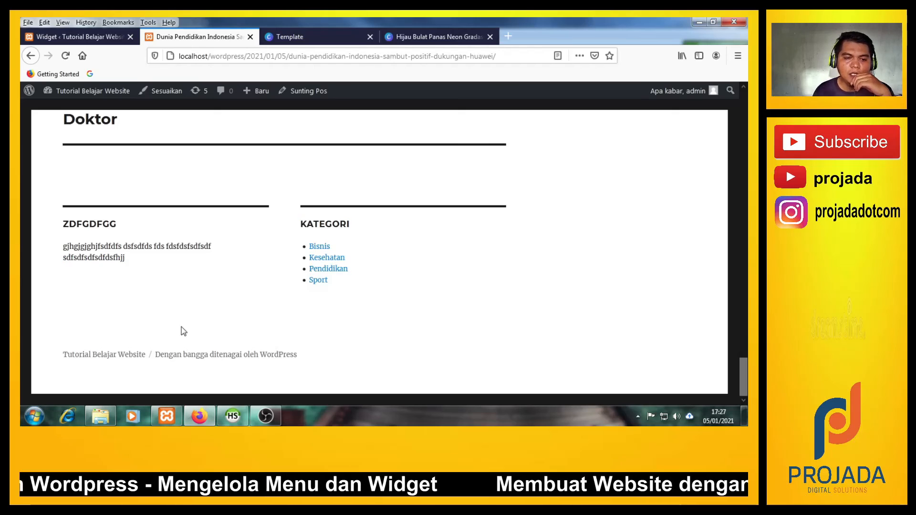
Step: Return to the Widget management page and review the Bilah Sisi, Content Bottom 1 and Content Bottom 2 areas
left_click(82, 36)
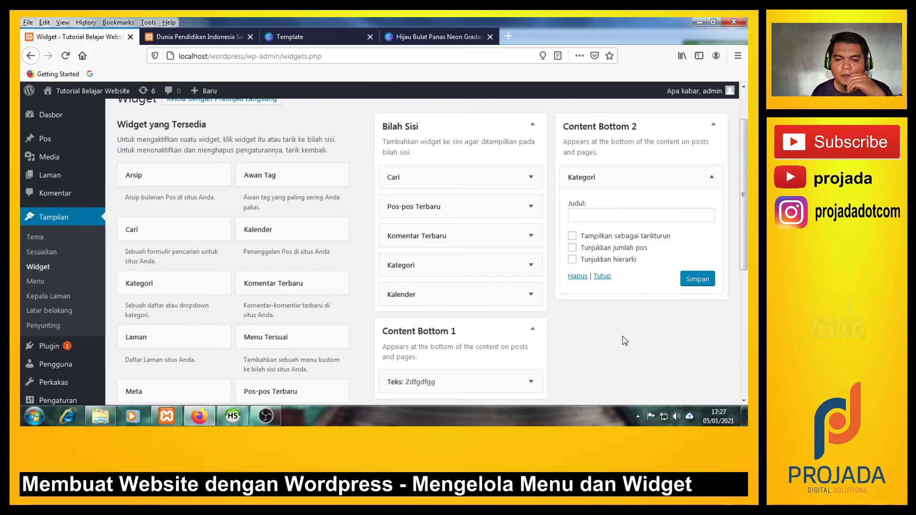
scroll(625, 341, "down", 2)
scroll(625, 340, "up", 3)
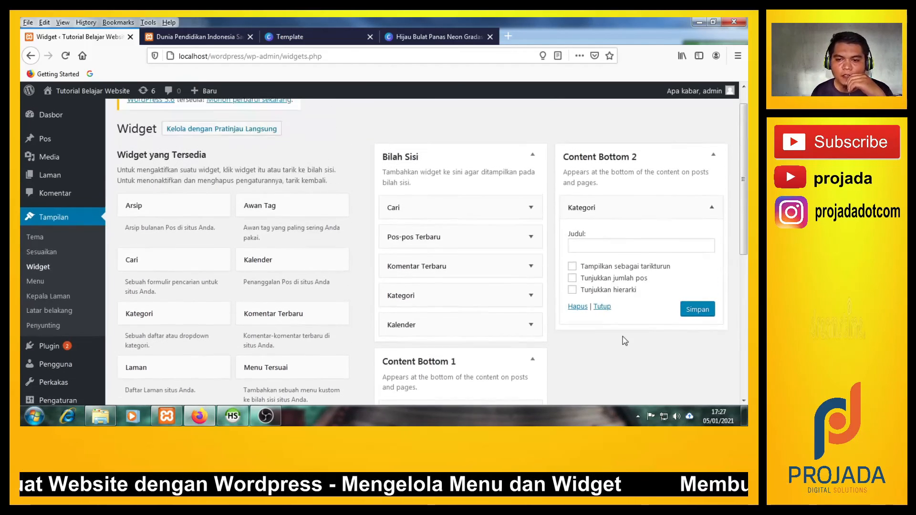
scroll(498, 184, "up", 1)
scroll(496, 214, "down", 2)
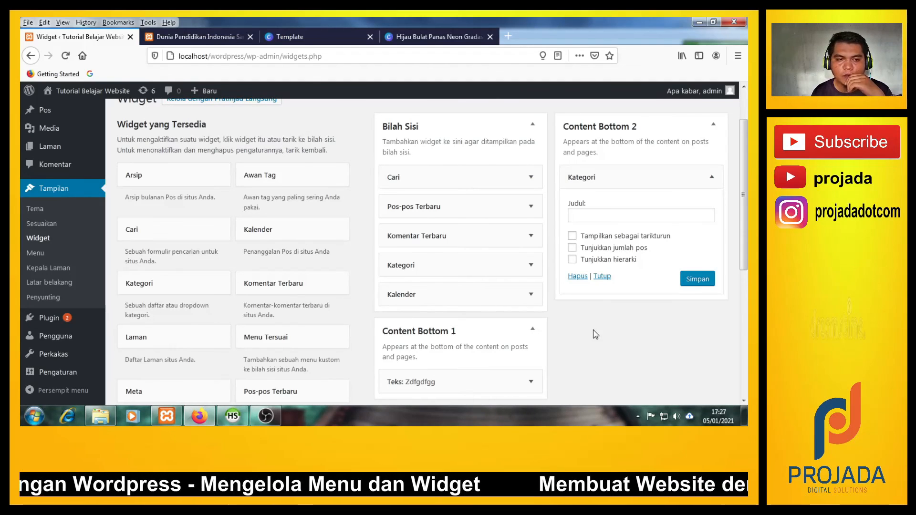
Step: View the post's bottom widgets once more, then examine the Kategori widget's settings in Content Bottom 2
key("ctrl+Tab")
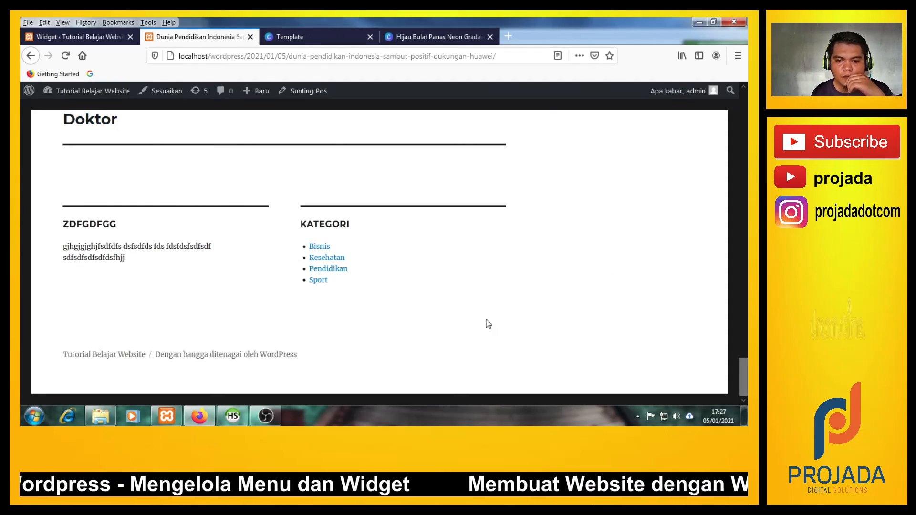
left_click(113, 40)
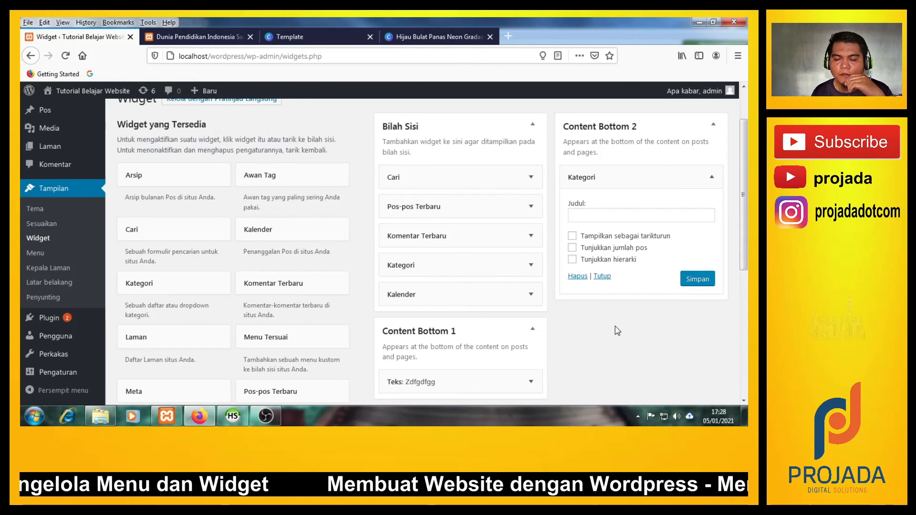
scroll(614, 325, "down", 2)
scroll(532, 238, "up", 2)
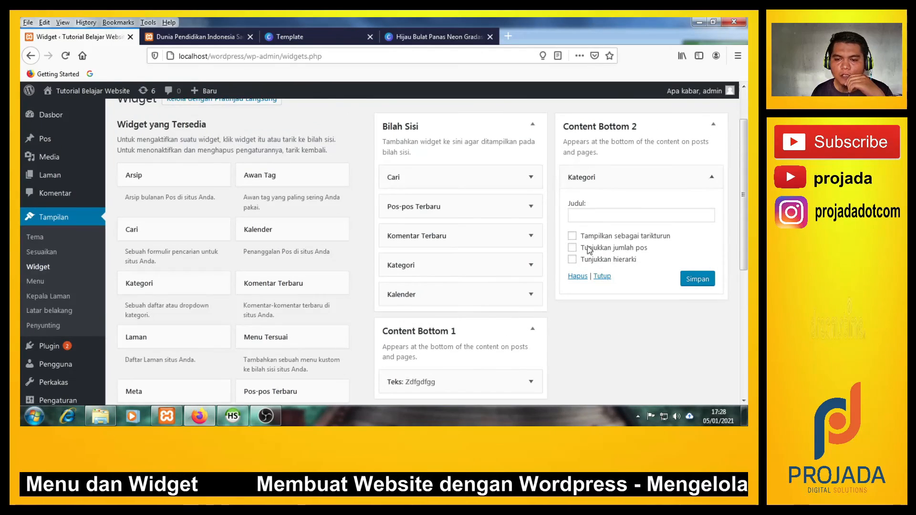
scroll(605, 323, "down", 1)
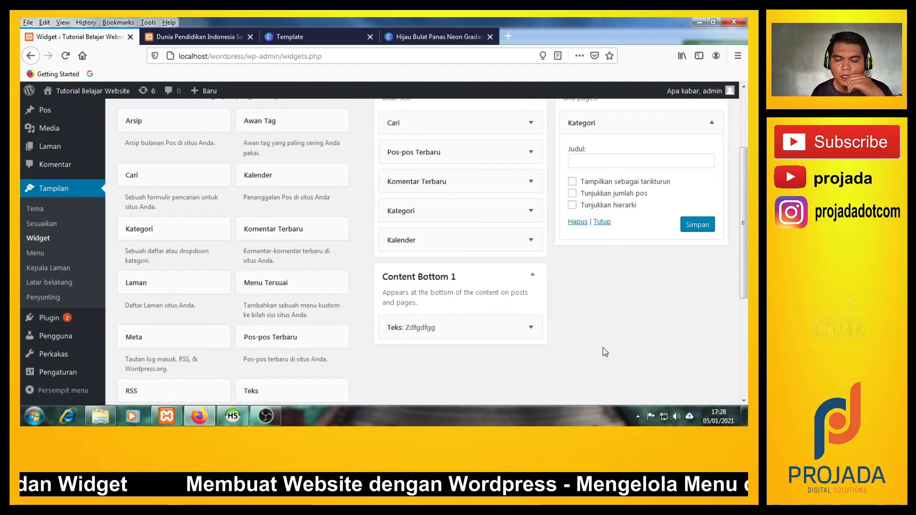
scroll(604, 352, "up", 3)
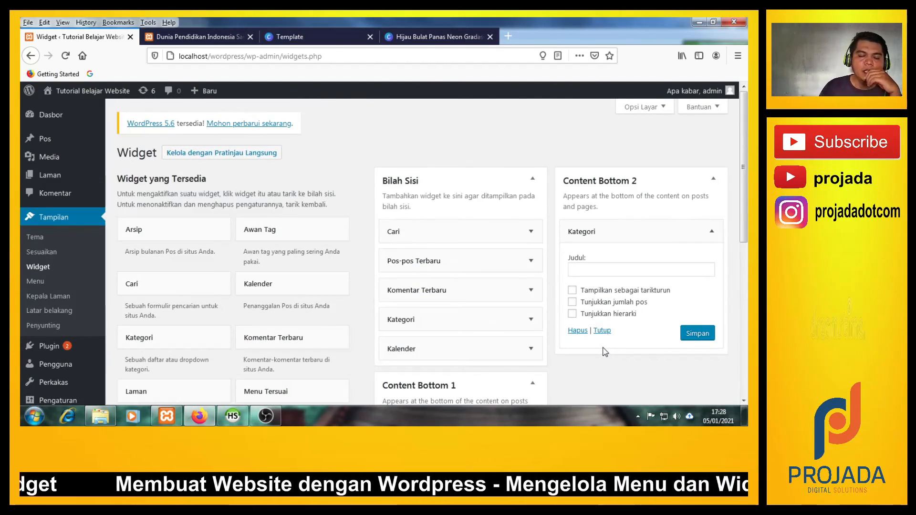